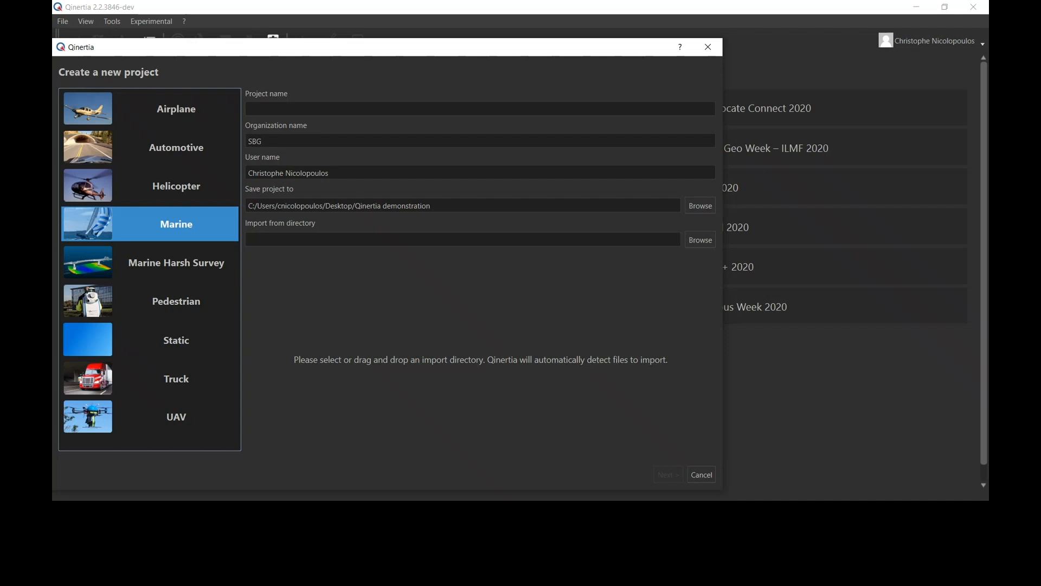
# - Name the new project "Qinertia demonstration" and import the data from the directory session_0007/2016_12_13
pyautogui.click(293, 109)
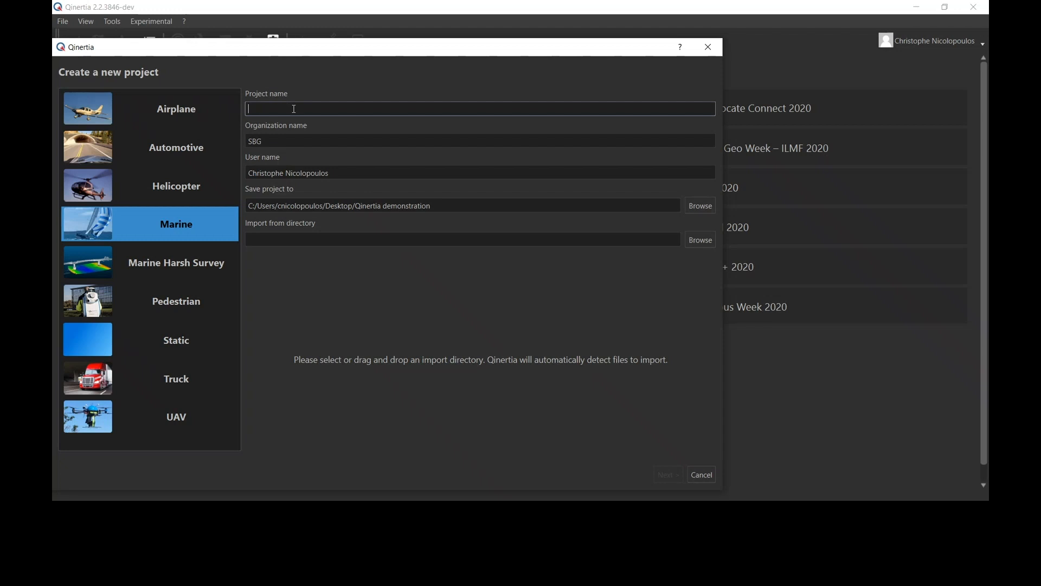
pyautogui.write('Qinertia demonstration')
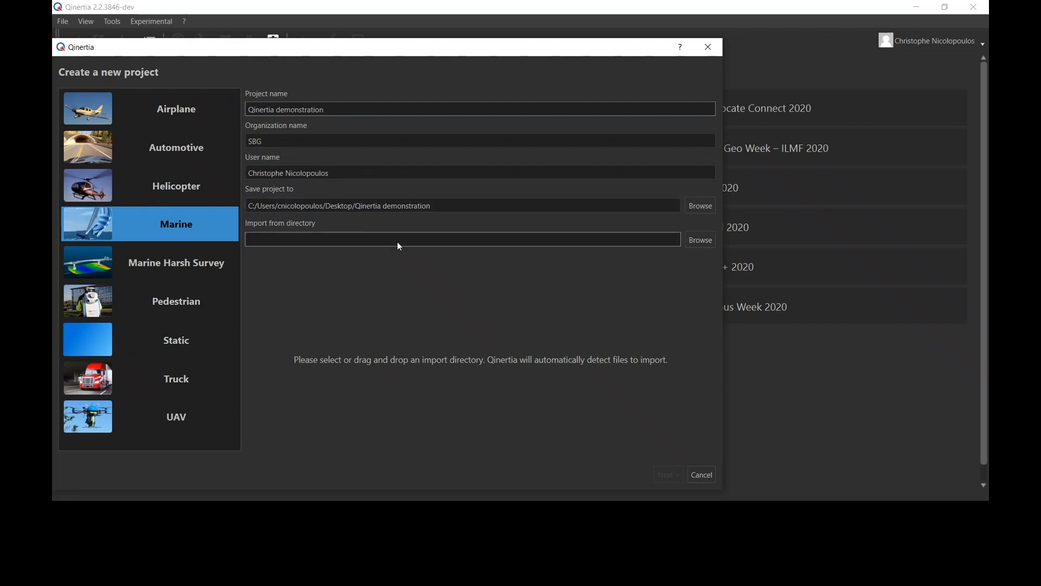
pyautogui.click(701, 246)
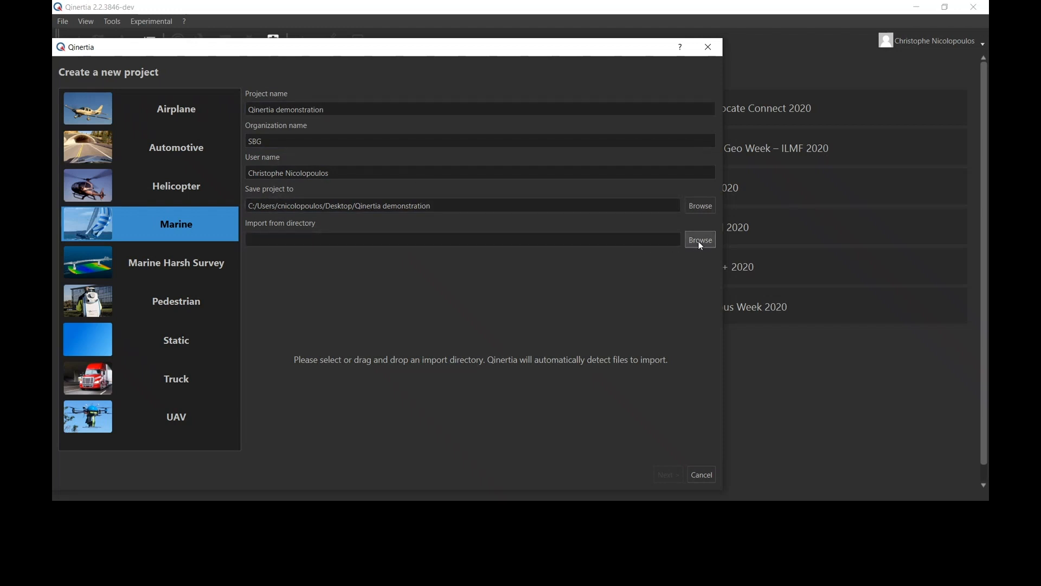
pyautogui.click(408, 330)
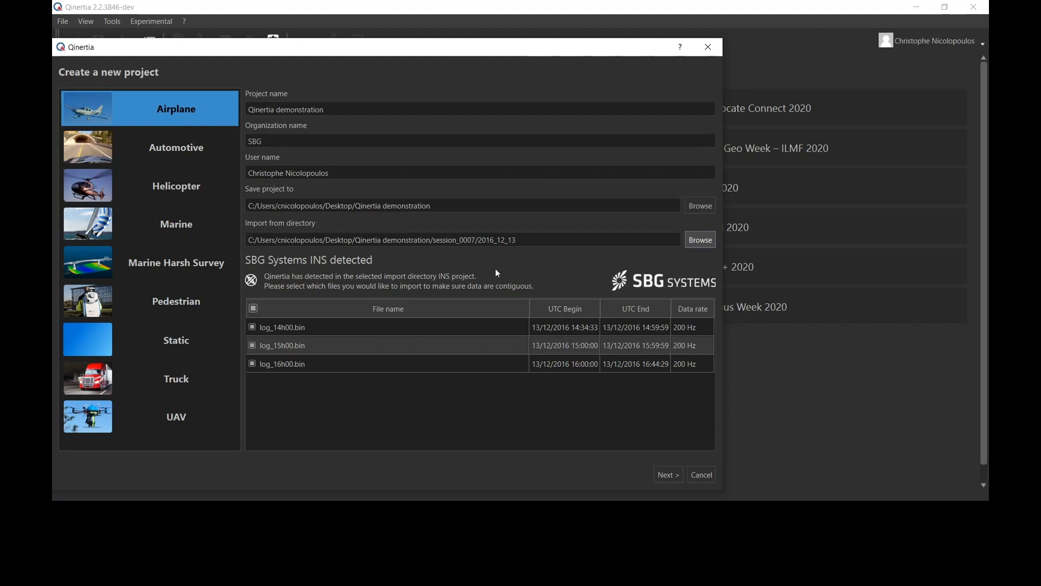
# - Check the UTC begin and end times of the detected INS log files for continuity and proceed to data source selection
pyautogui.click(569, 330)
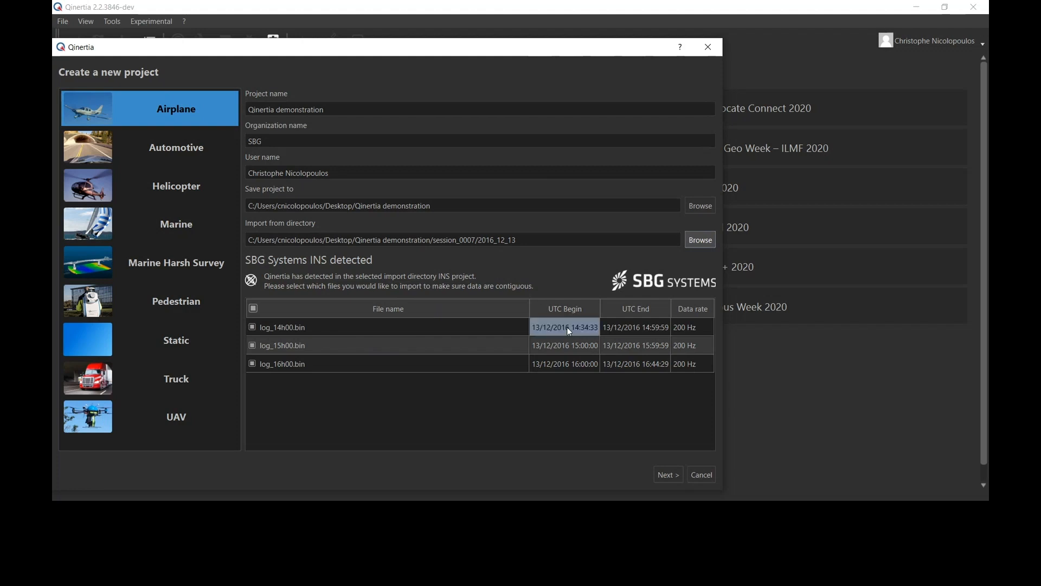
pyautogui.click(627, 326)
pyautogui.click(588, 330)
pyautogui.click(612, 331)
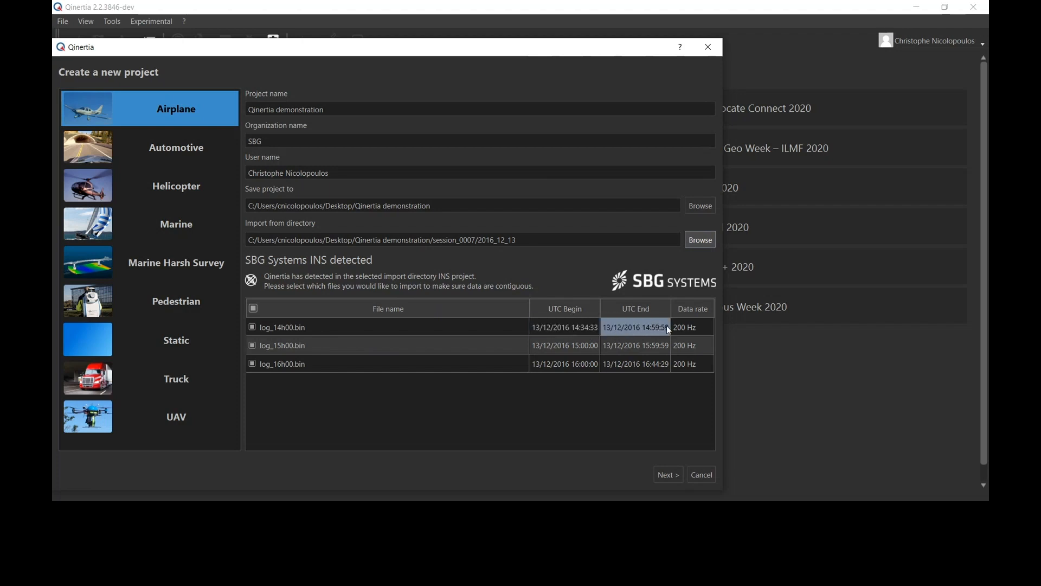
pyautogui.click(551, 345)
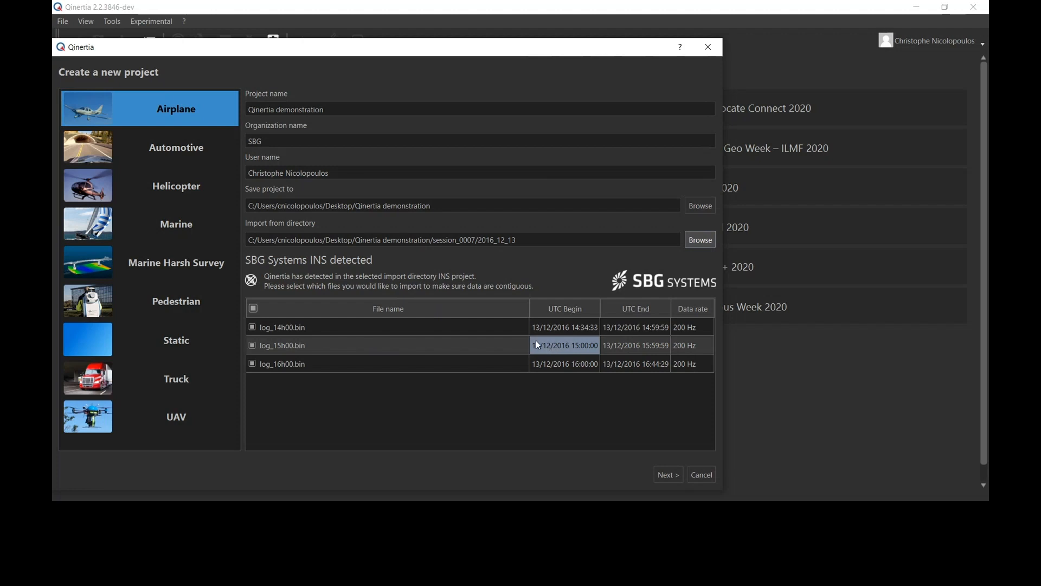
pyautogui.click(613, 332)
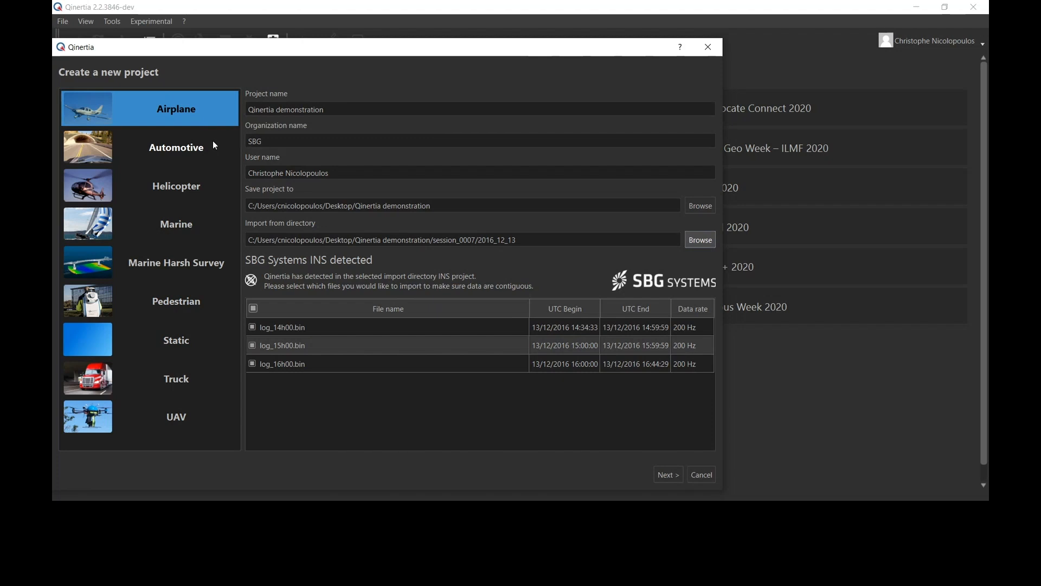
pyautogui.click(663, 475)
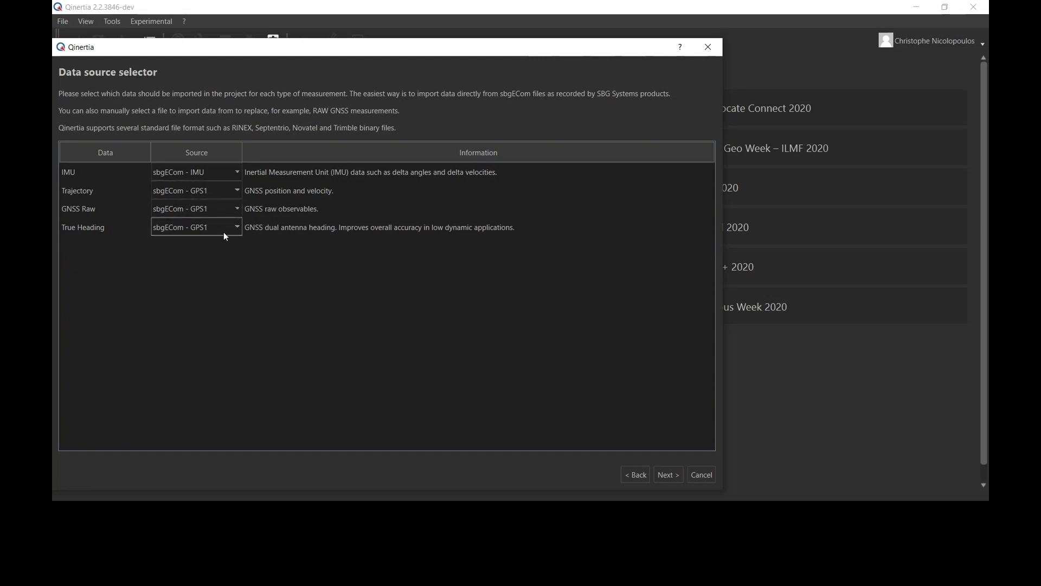
# - Review the data types and the IMU source options, keep sbgECom - IMU, and proceed to the trajectory preview
pyautogui.click(103, 234)
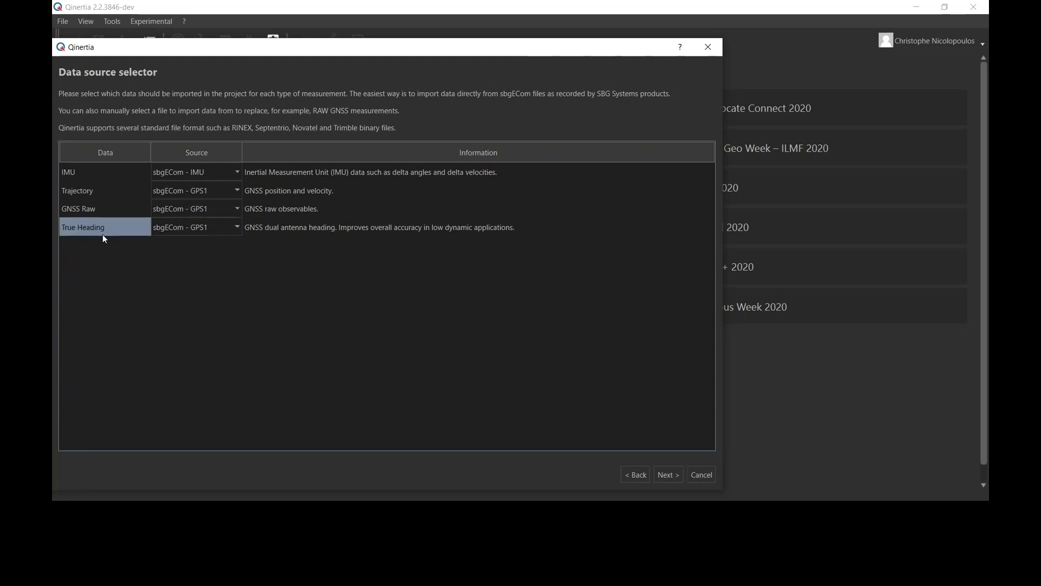
pyautogui.click(136, 211)
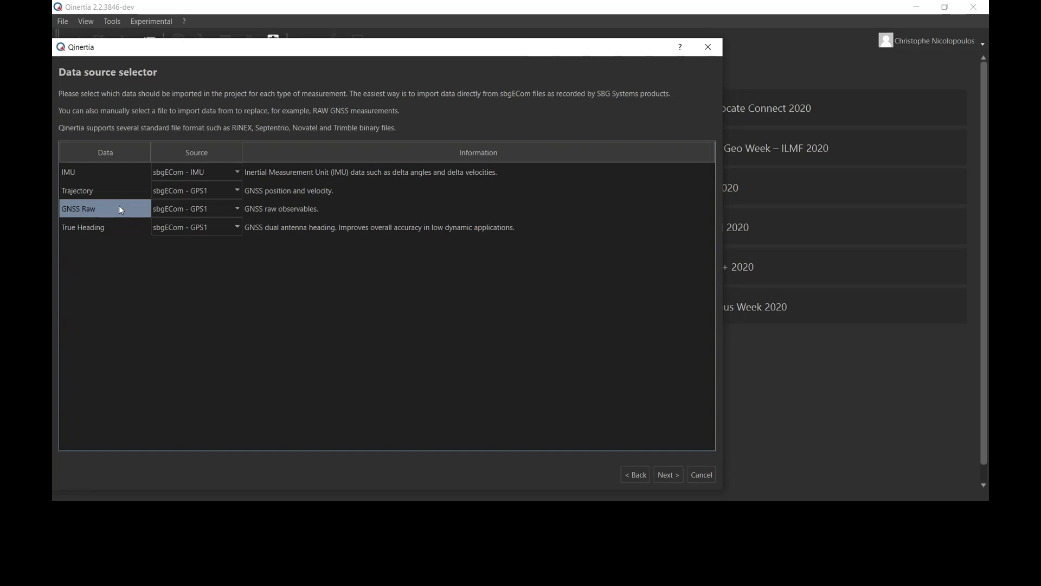
pyautogui.click(123, 193)
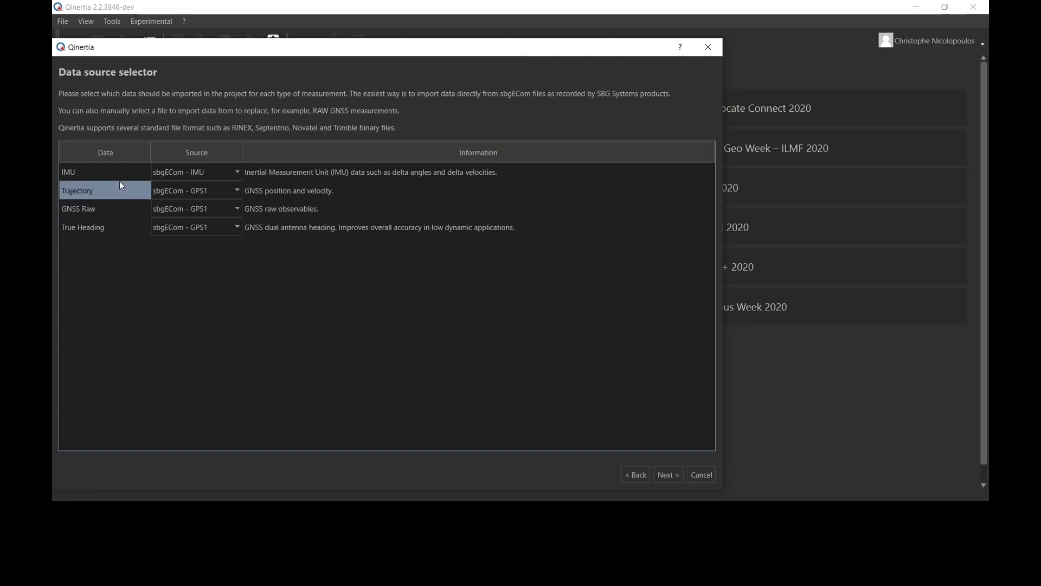
pyautogui.click(112, 172)
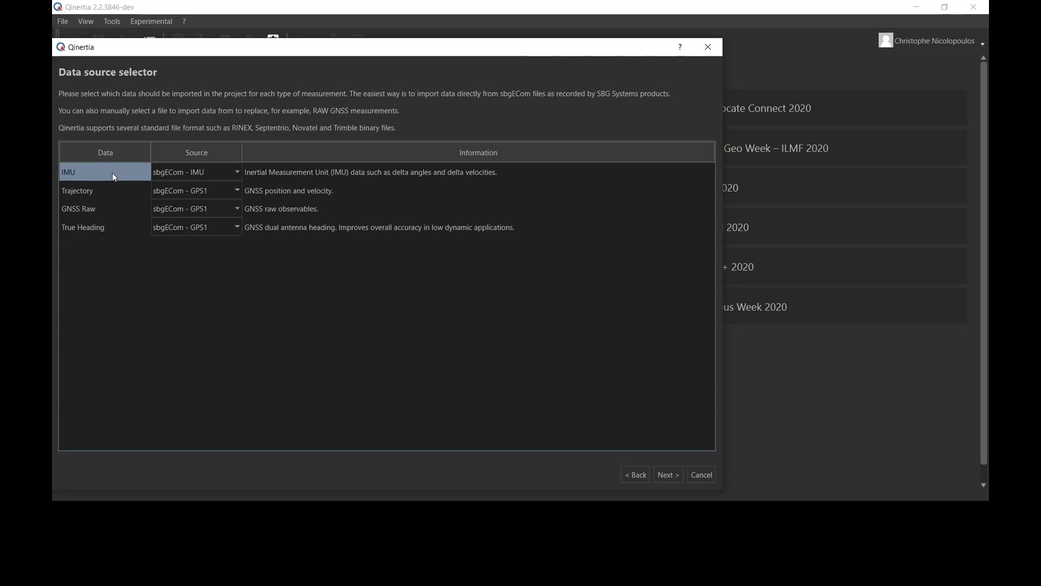
pyautogui.click(186, 177)
pyautogui.click(236, 177)
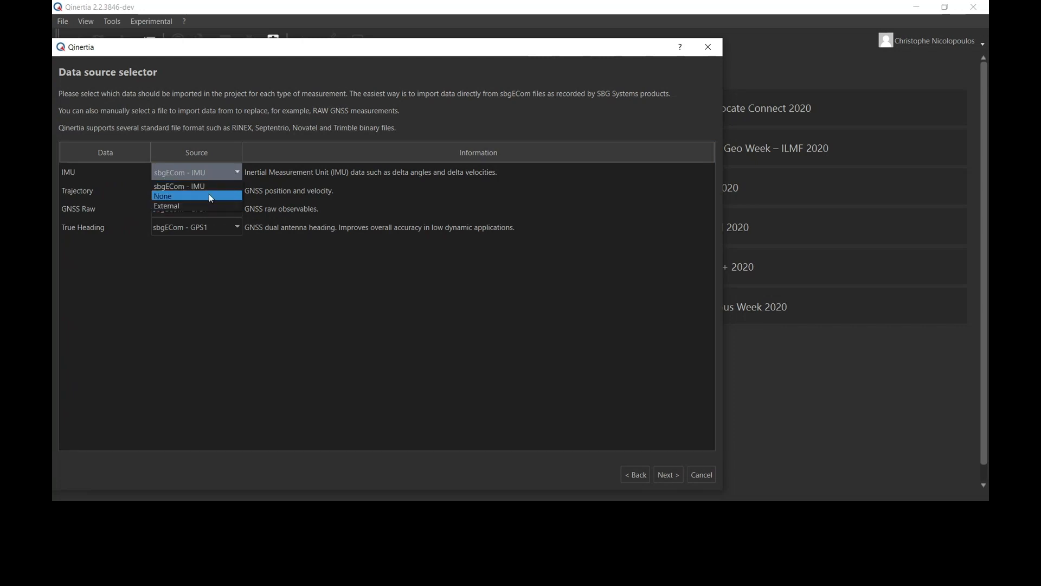
pyautogui.click(226, 171)
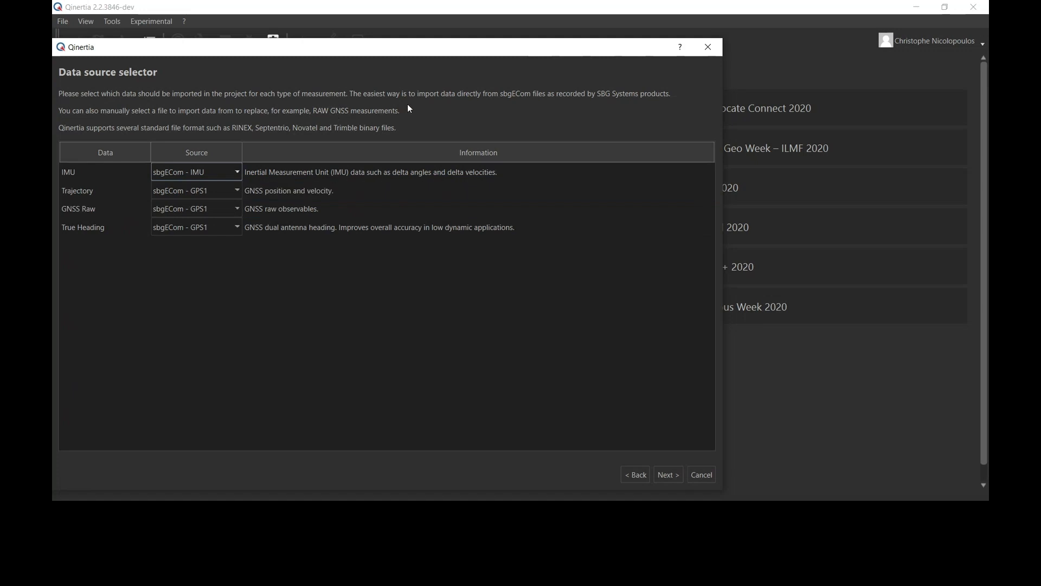
pyautogui.click(669, 477)
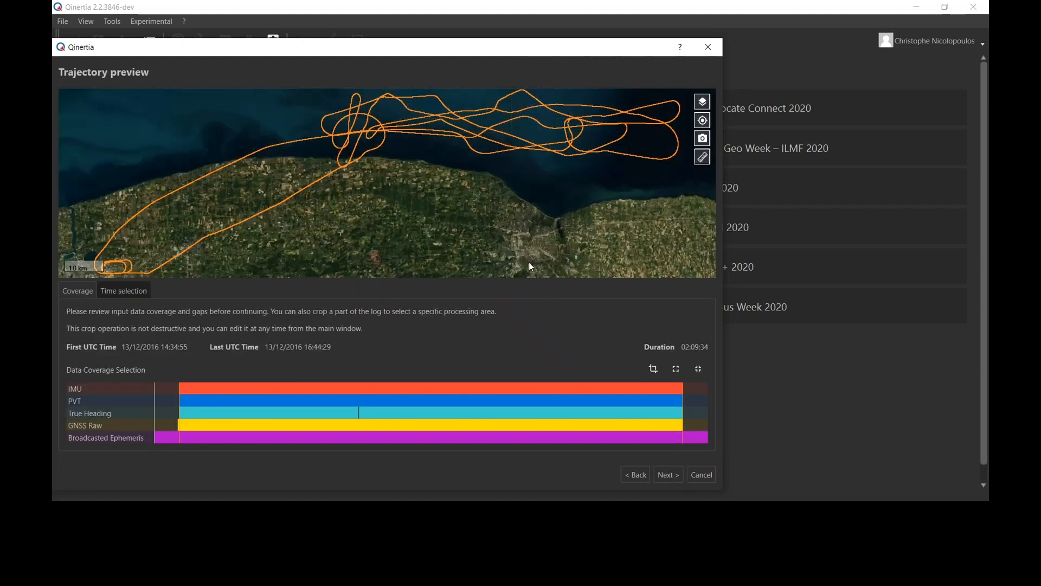
# - Try cropping the processing period from both ends of the data coverage, and restore the full log range
pyautogui.scroll(-3, 489, 203)
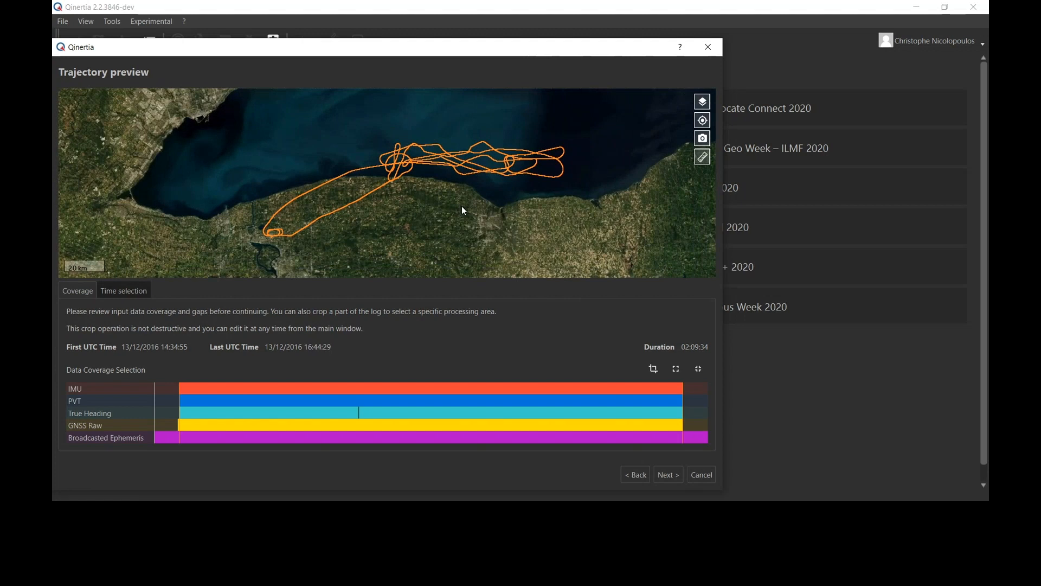
pyautogui.scroll(1, 463, 211)
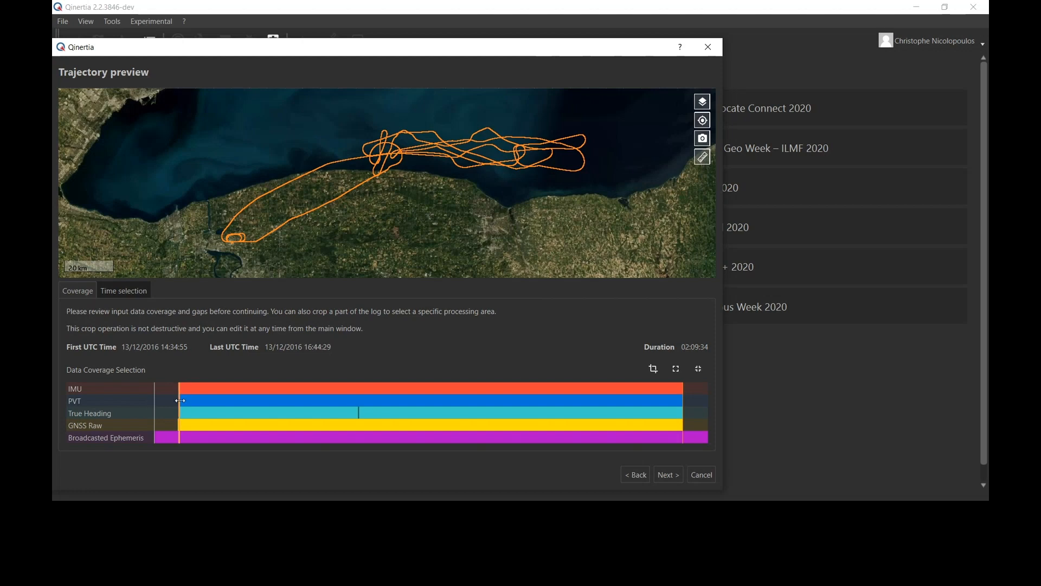
pyautogui.moveTo(179, 402); pyautogui.dragTo(221, 401)
pyautogui.moveTo(685, 403); pyautogui.dragTo(539, 414)
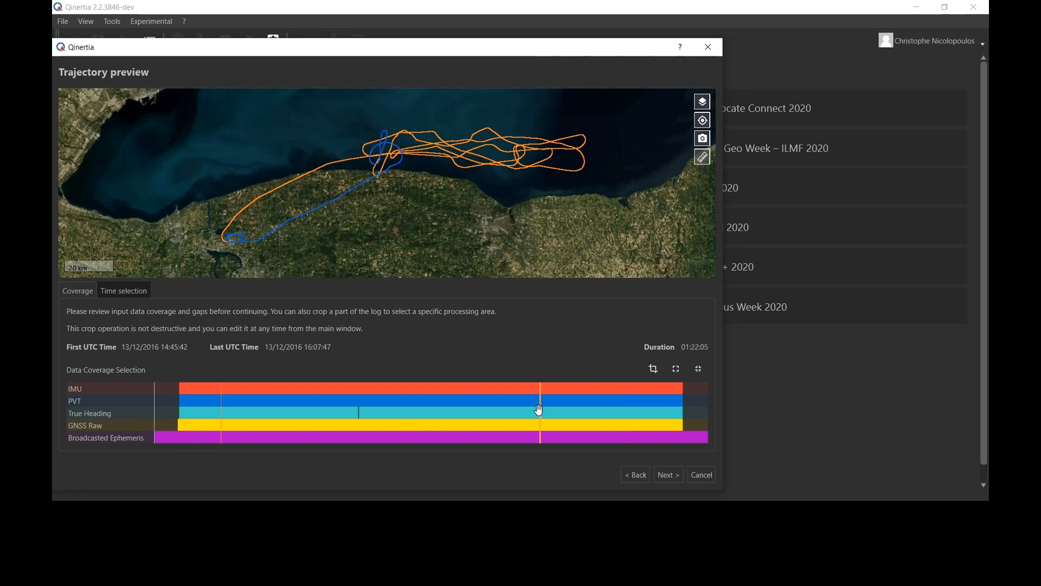
pyautogui.moveTo(221, 412); pyautogui.dragTo(297, 412)
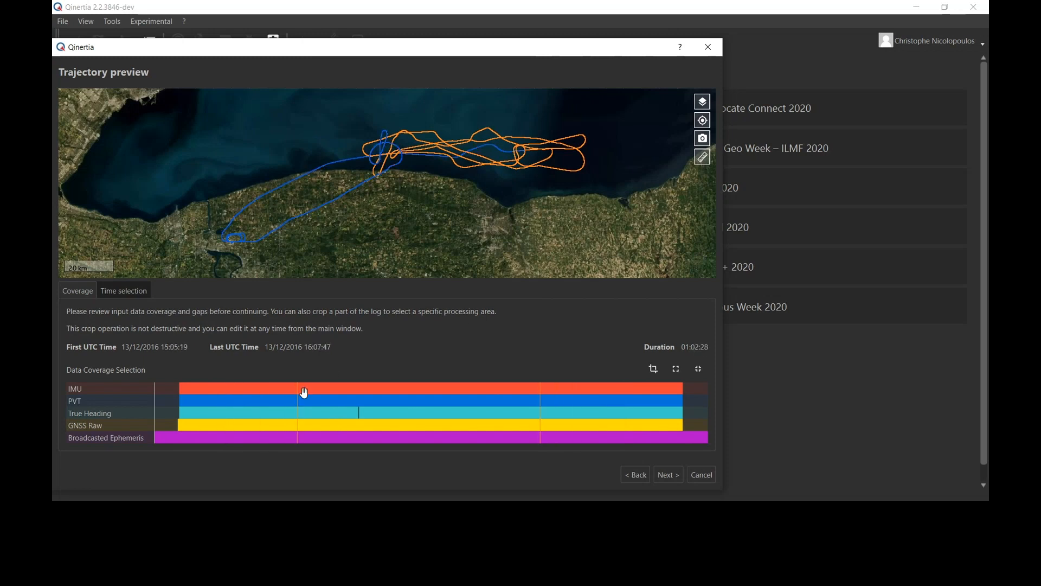
pyautogui.moveTo(298, 412); pyautogui.dragTo(180, 412)
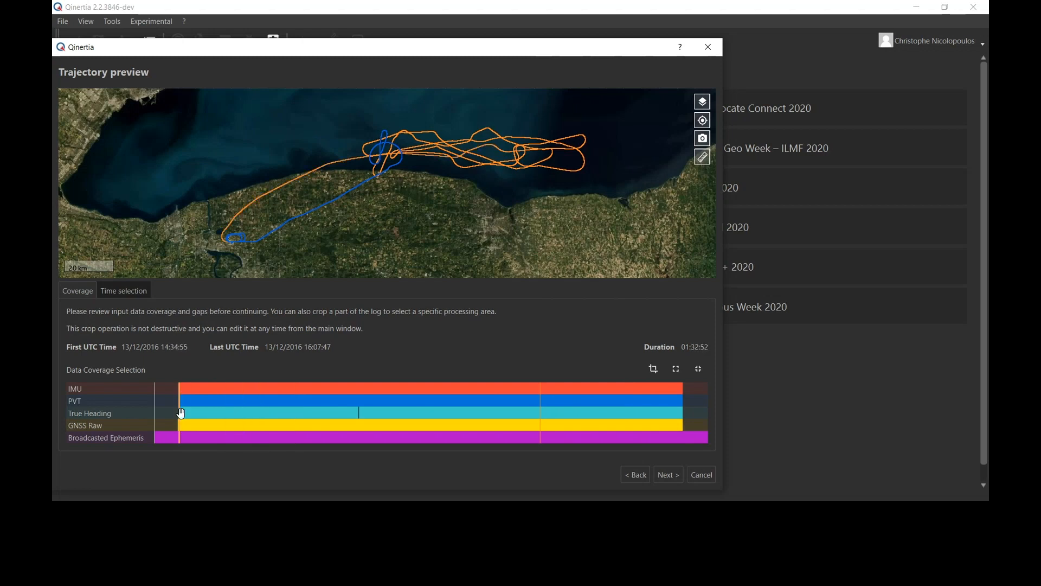
pyautogui.moveTo(542, 414); pyautogui.dragTo(683, 412)
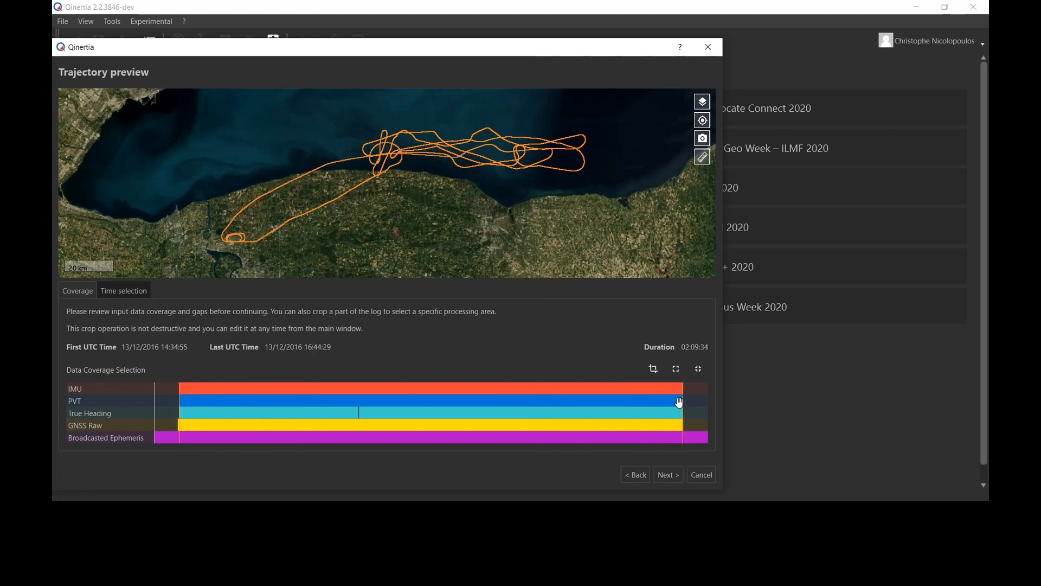
# - Review the numeric start and end time settings and proceed to the base stations page with the full log range
pyautogui.click(132, 292)
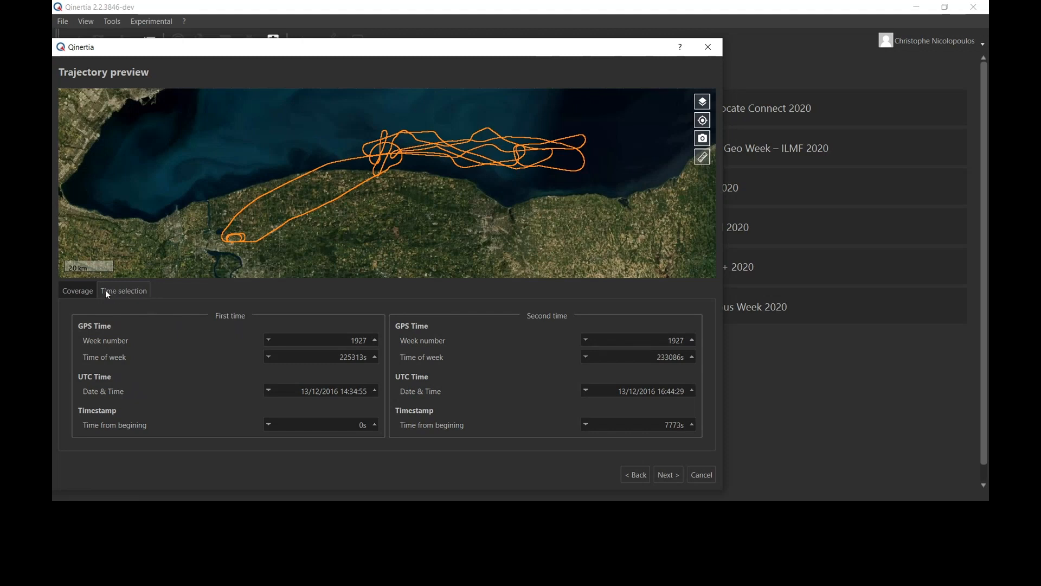
pyautogui.click(81, 291)
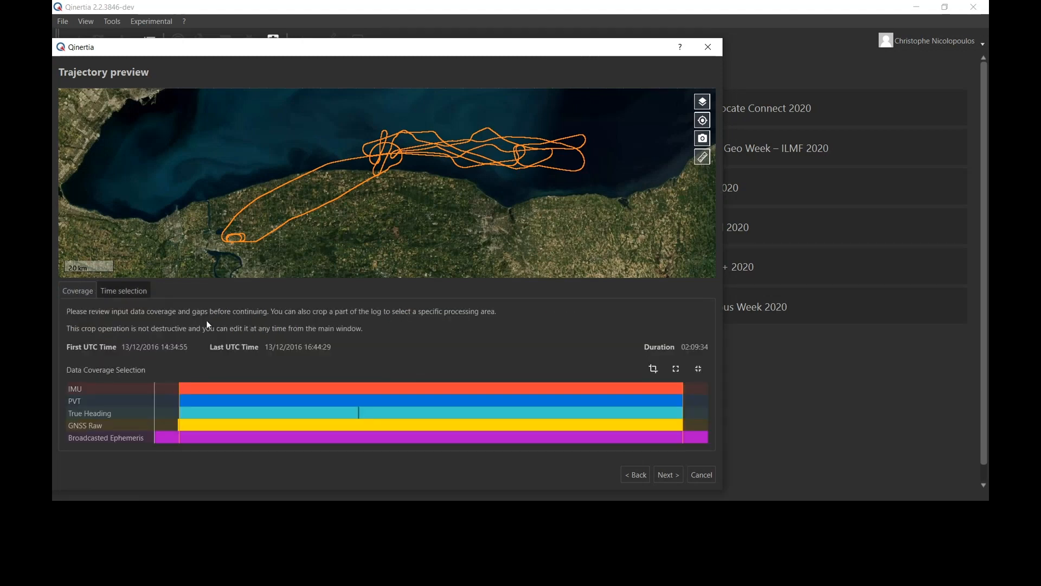
pyautogui.click(667, 478)
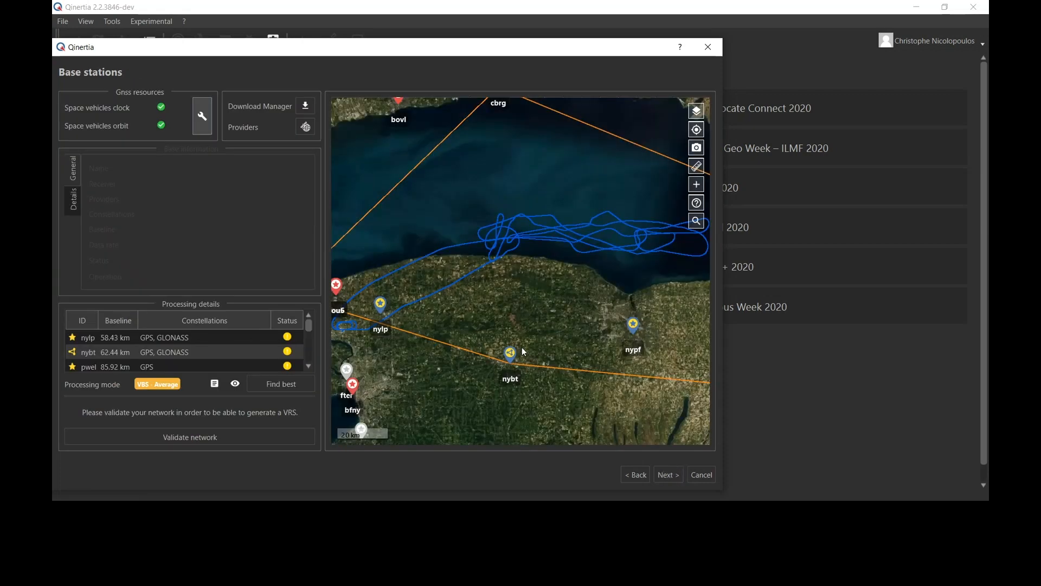
# - Examine the proposed base station network around the trajectory on the map
pyautogui.scroll(-4, 523, 352)
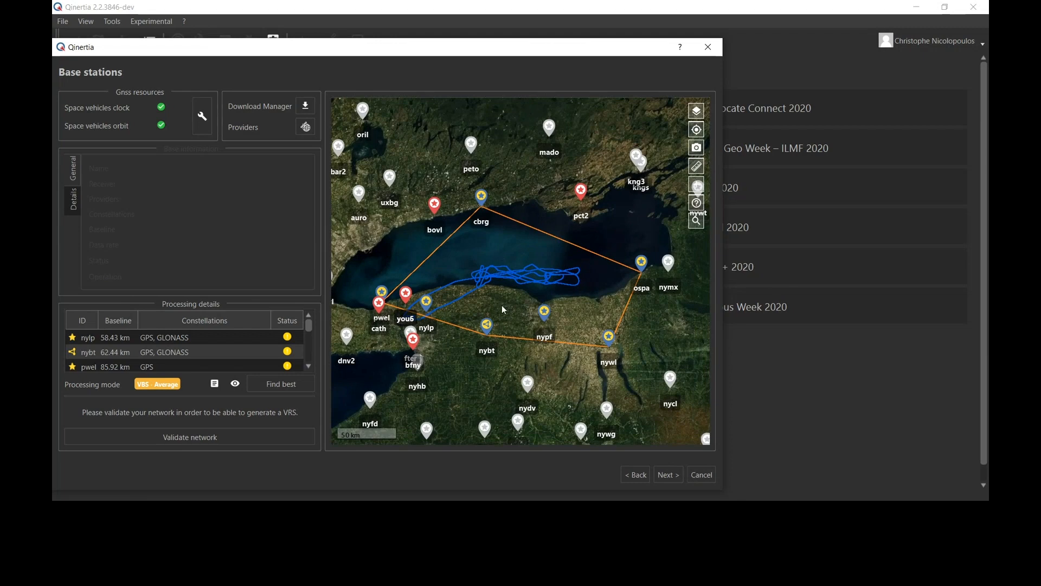
pyautogui.scroll(-1, 502, 305)
pyautogui.scroll(2, 507, 303)
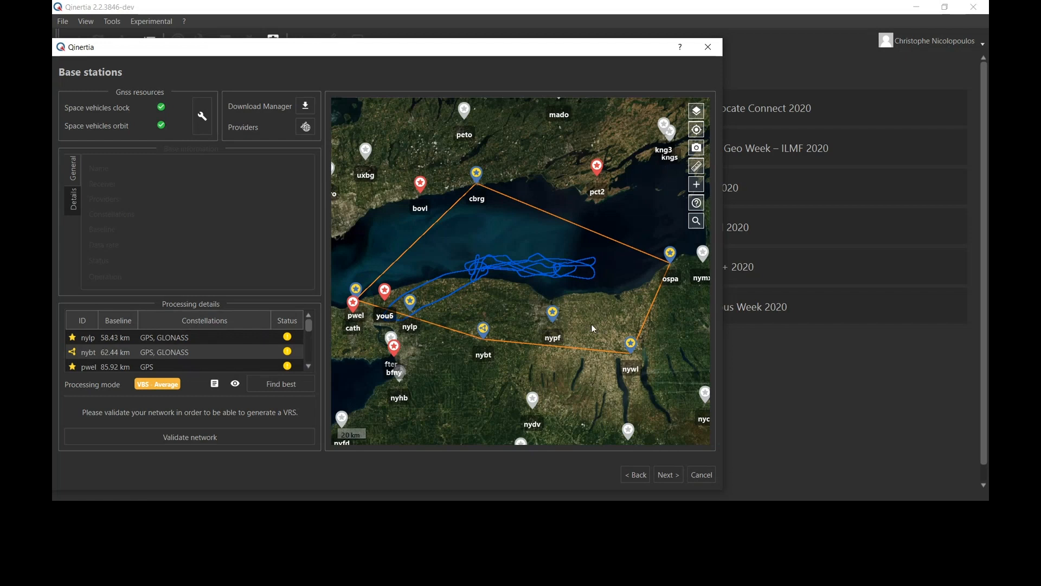
pyautogui.moveTo(609, 315); pyautogui.dragTo(579, 317)
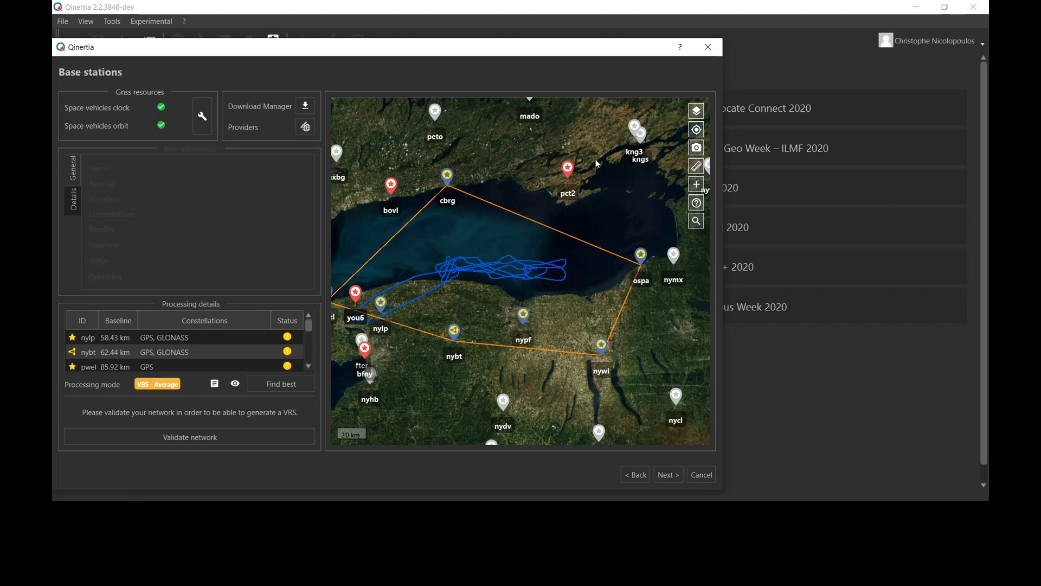
pyautogui.moveTo(584, 221); pyautogui.dragTo(615, 198)
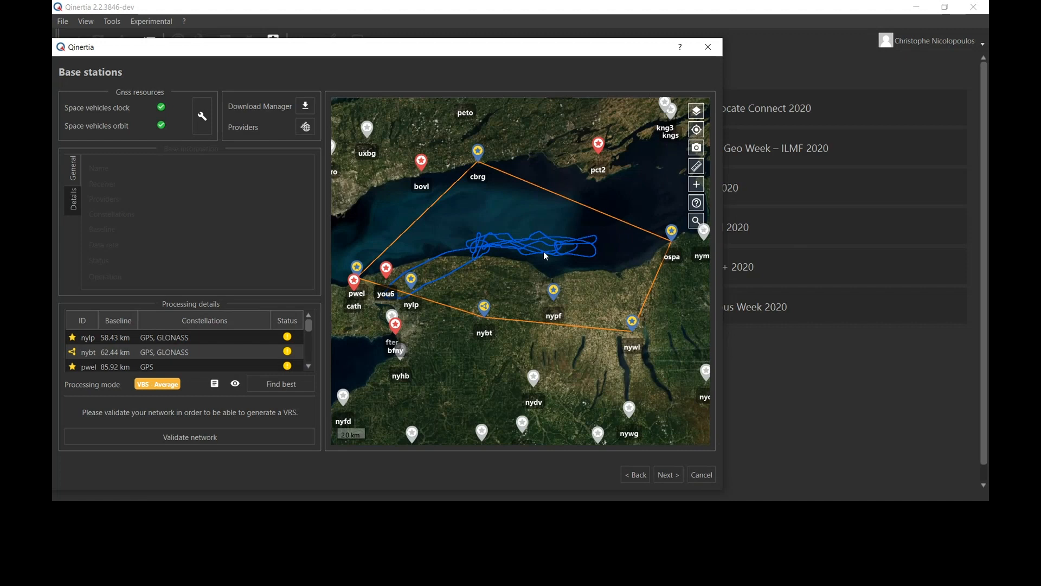
# - Inspect the base information of station nydv and its coloured range circles relative to the network and trajectory
pyautogui.click(533, 378)
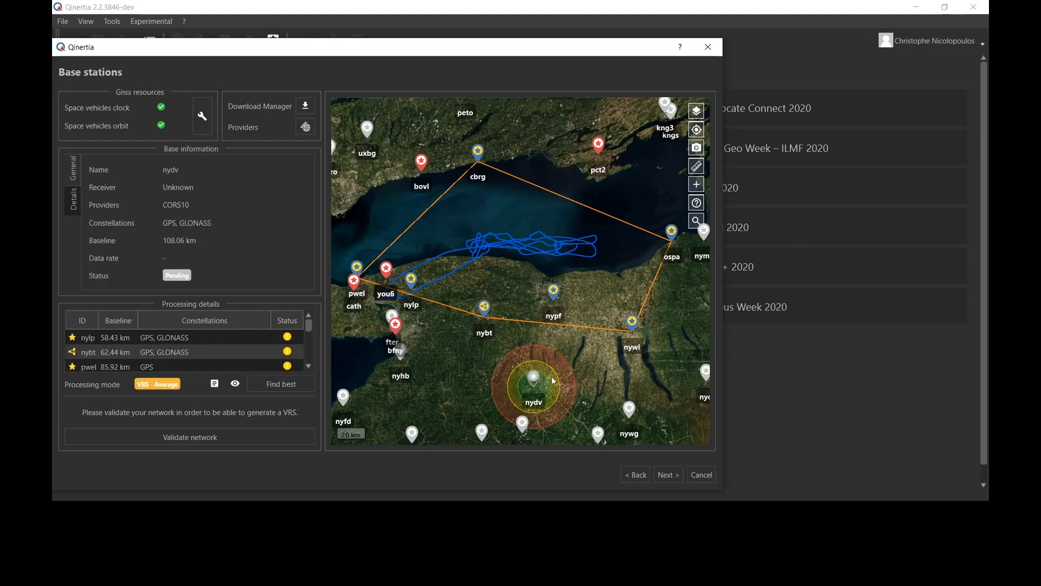
pyautogui.scroll(4, 537, 374)
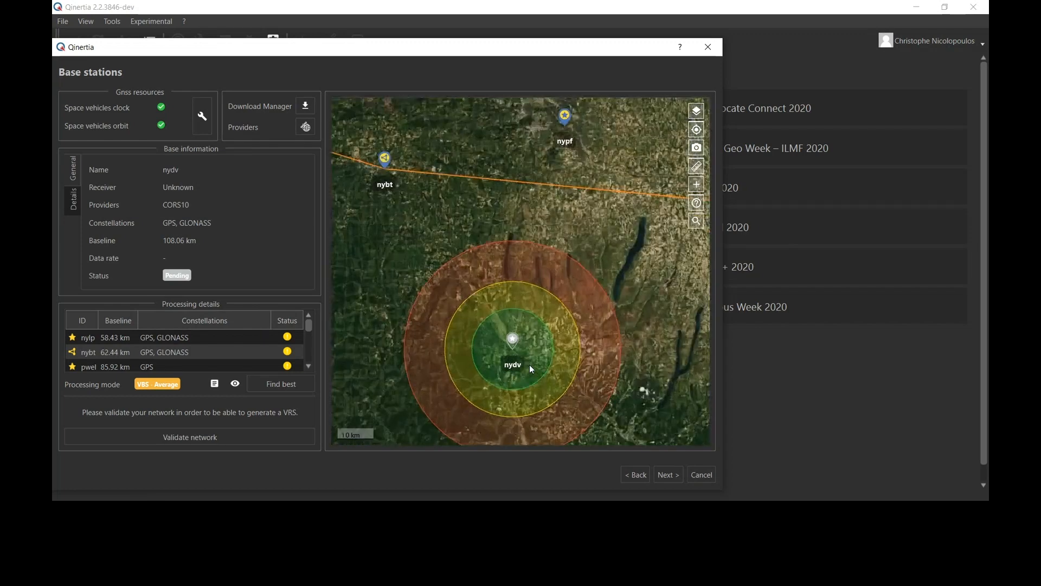
pyautogui.moveTo(613, 379); pyautogui.dragTo(621, 340)
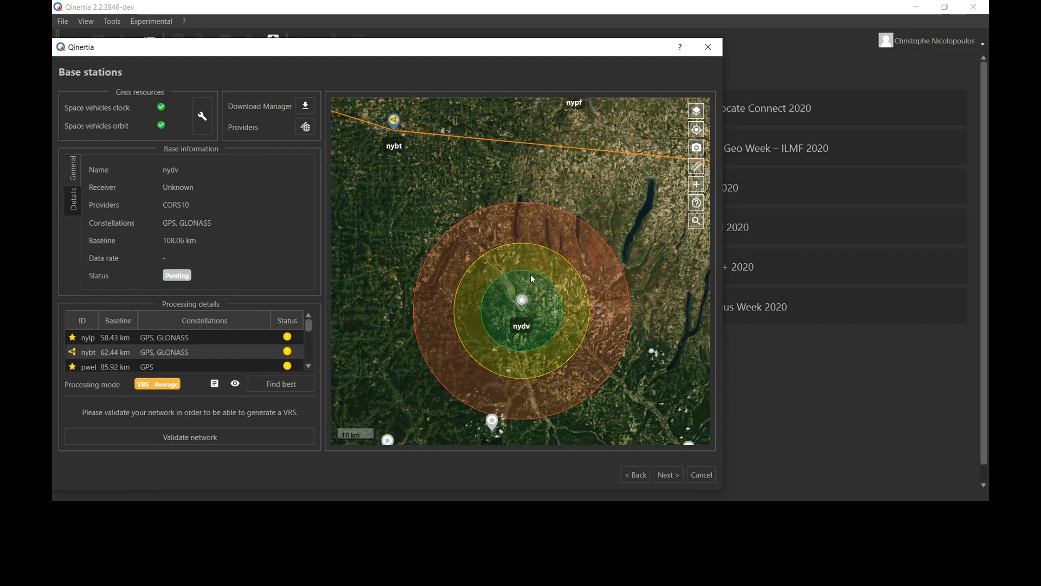
pyautogui.scroll(2, 525, 336)
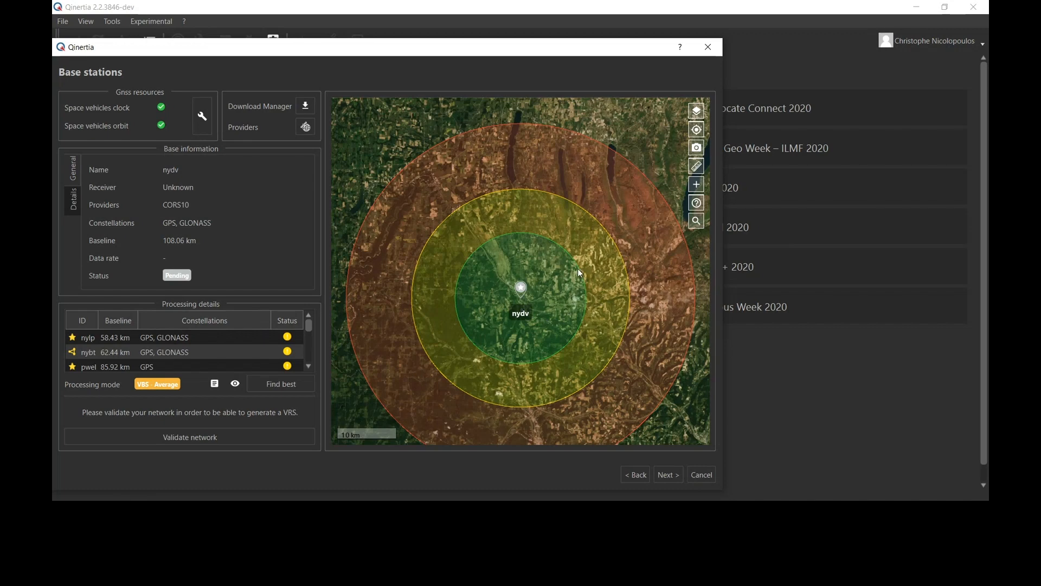
pyautogui.scroll(-4, 577, 268)
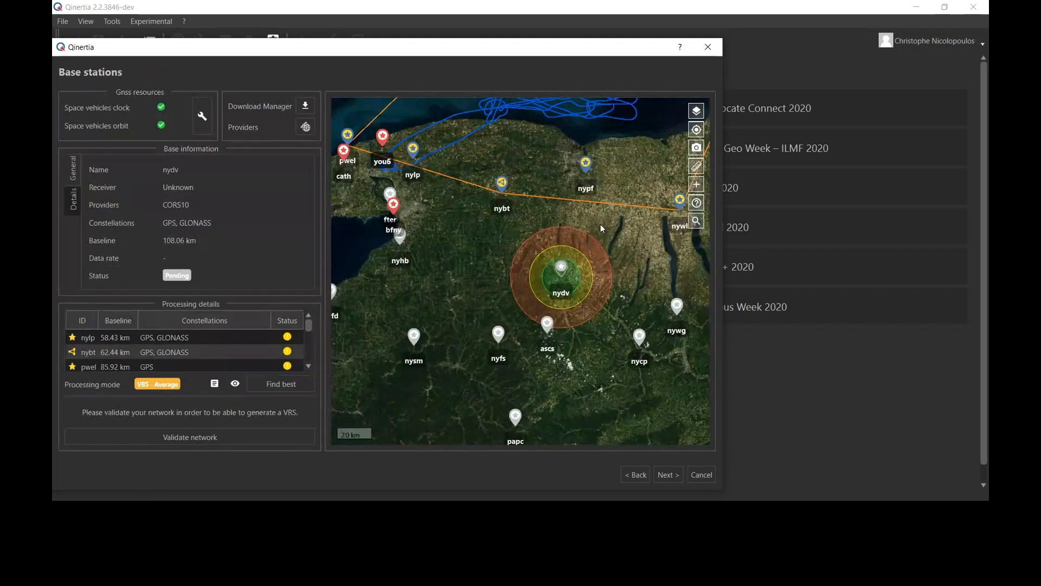
pyautogui.moveTo(600, 223); pyautogui.dragTo(584, 377)
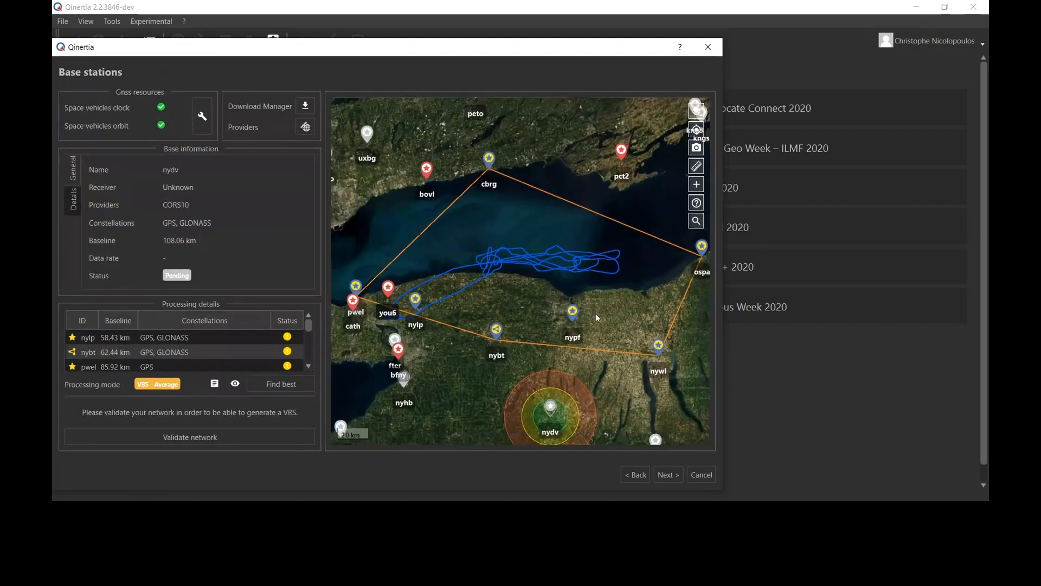
# - Show the base network's coverage zones around the trajectory from master station nybt, and try the distance measuring tool on the map
pyautogui.scroll(-1, 596, 313)
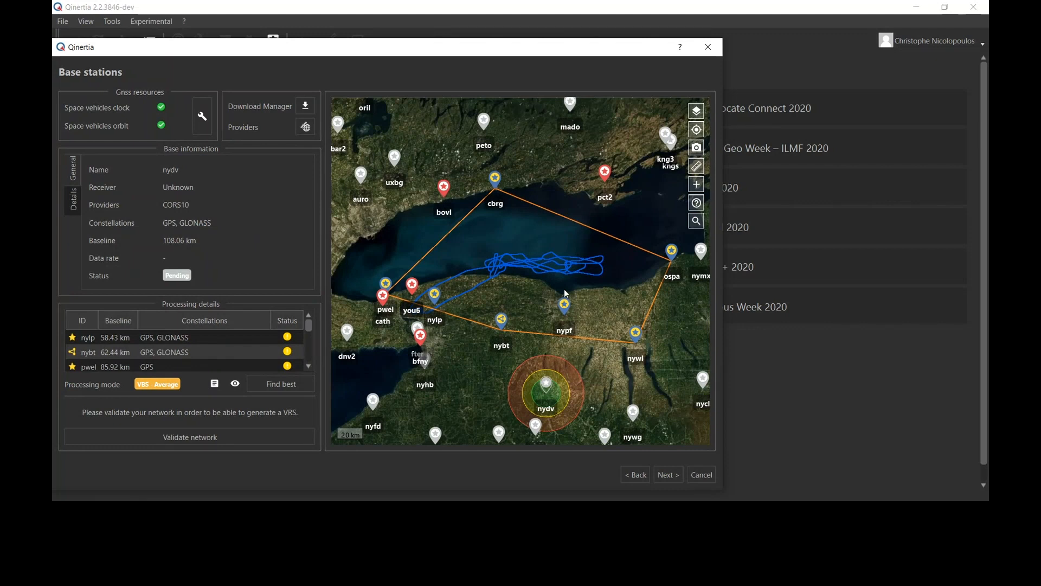
pyautogui.click(504, 323)
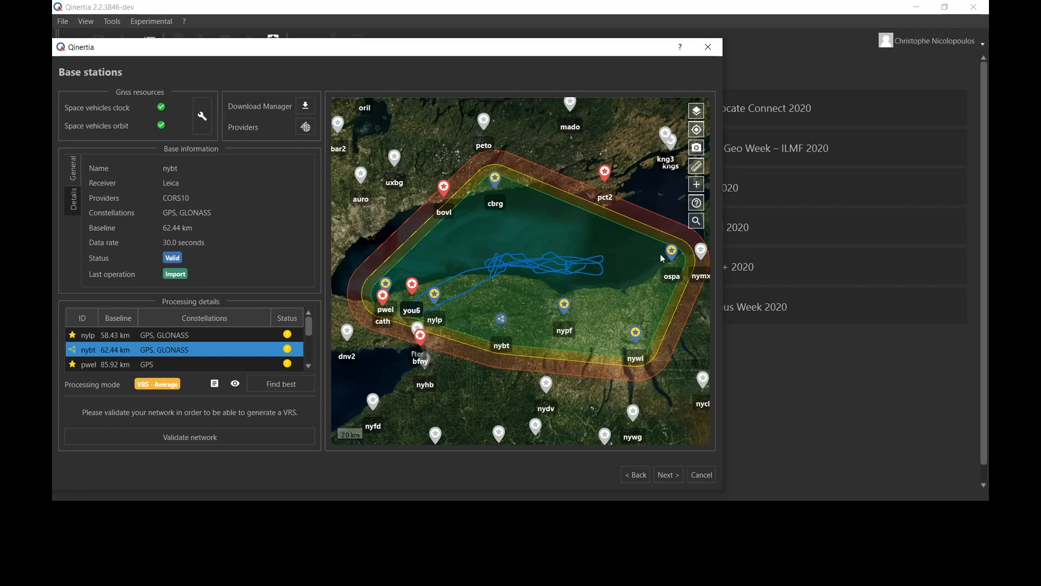
pyautogui.click(696, 168)
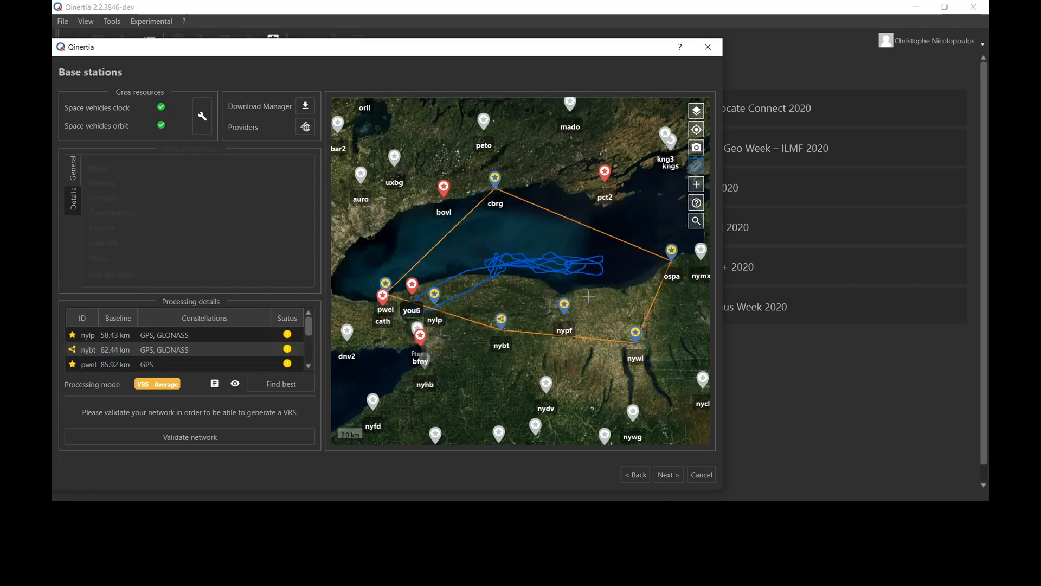
pyautogui.click(611, 282)
pyautogui.click(700, 167)
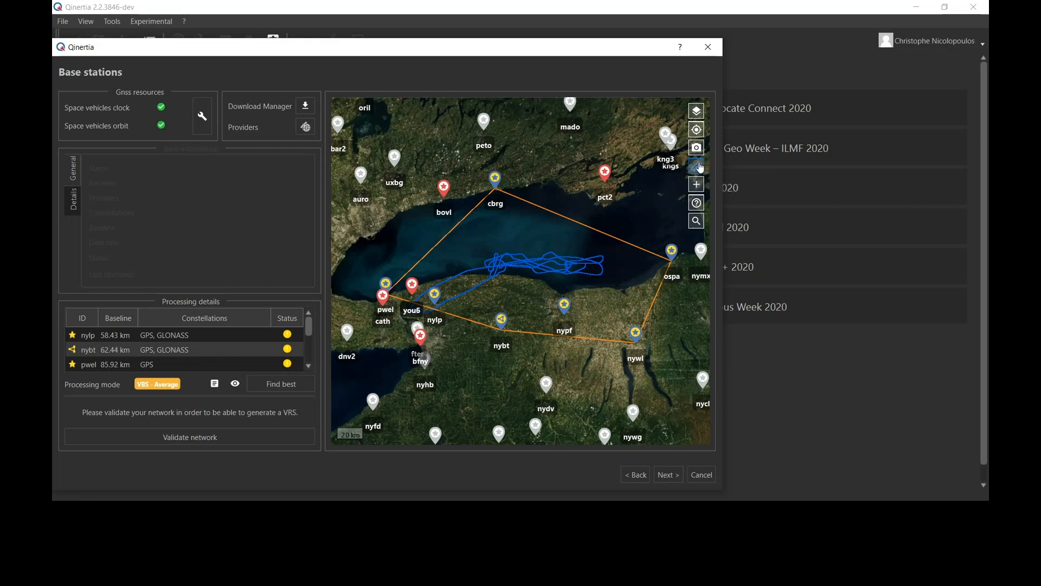
pyautogui.click(503, 321)
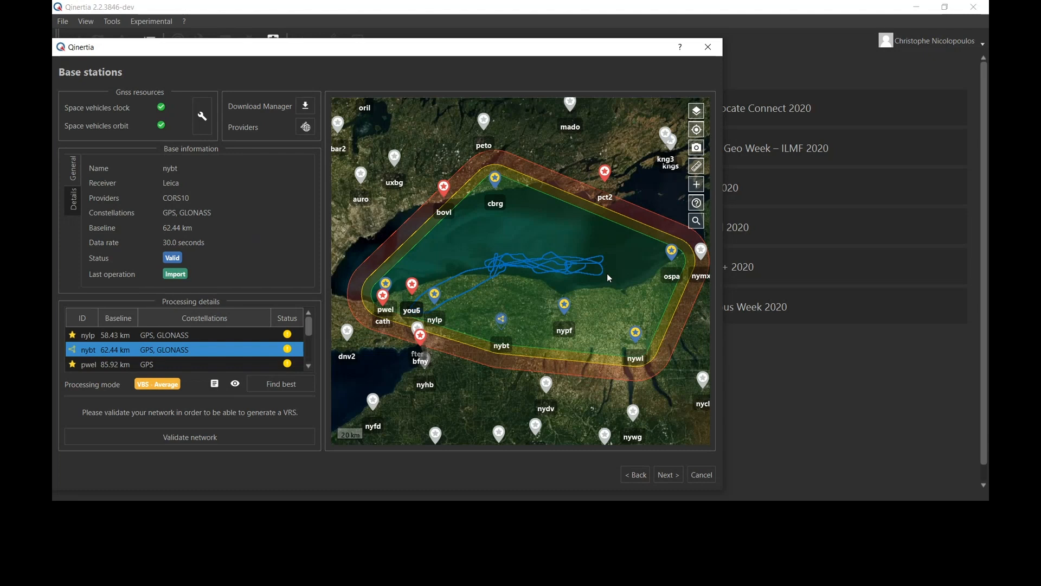
# - Compare the receiver, constellations and baseline of stations pwel and nylp in their base information
pyautogui.moveTo(492, 299); pyautogui.dragTo(523, 282)
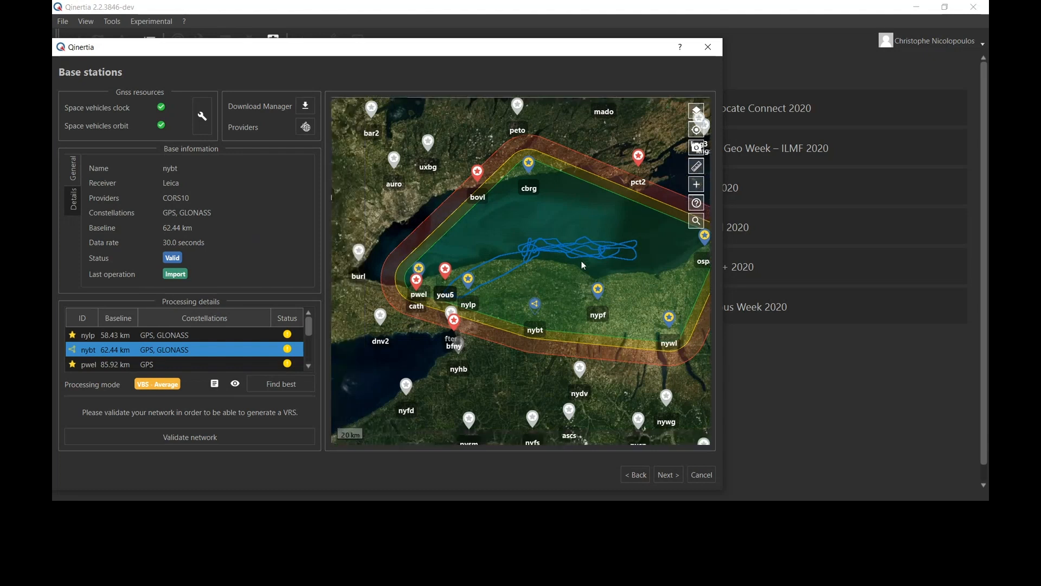
pyautogui.click(423, 269)
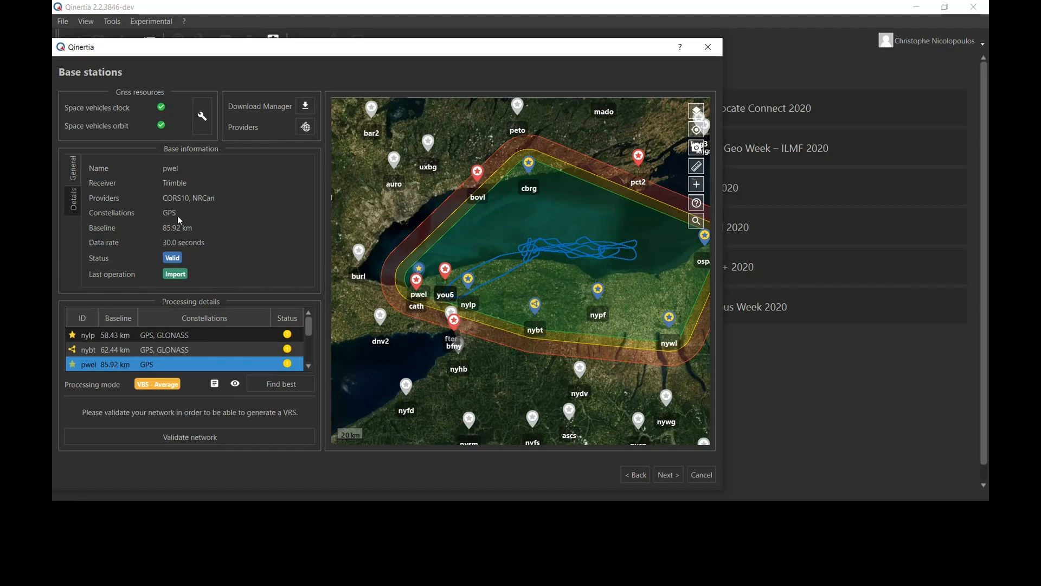
pyautogui.click(471, 283)
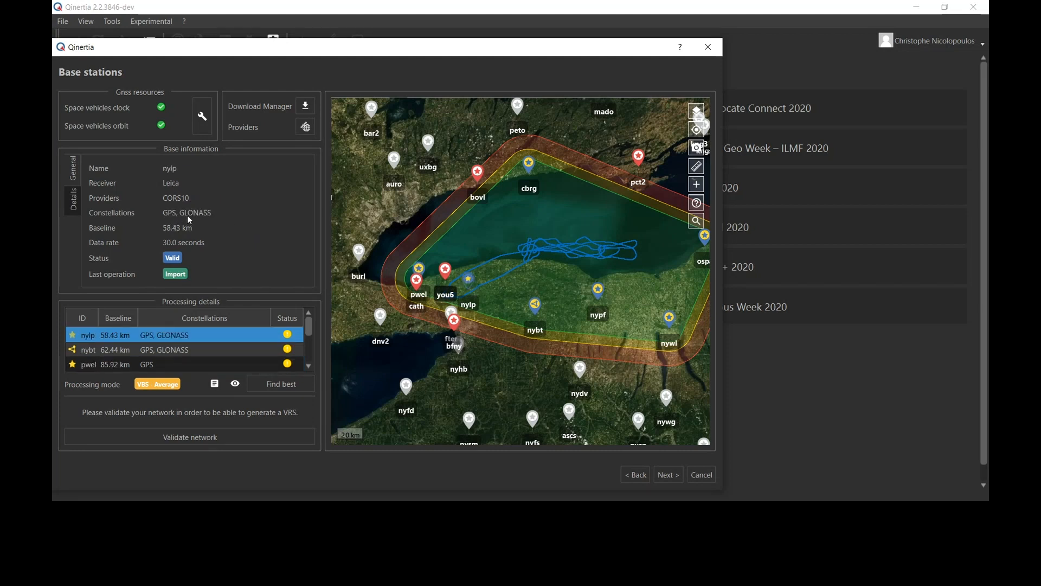
# - Inspect station nylp's details and its advanced position, antenna, coverage and status settings, and dismiss them
pyautogui.click(73, 169)
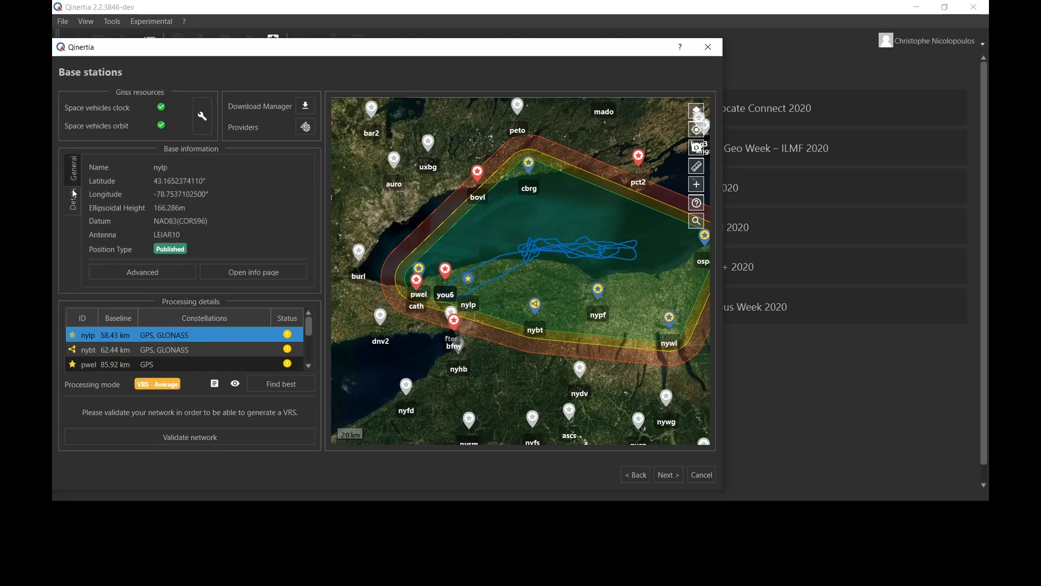
pyautogui.click(143, 271)
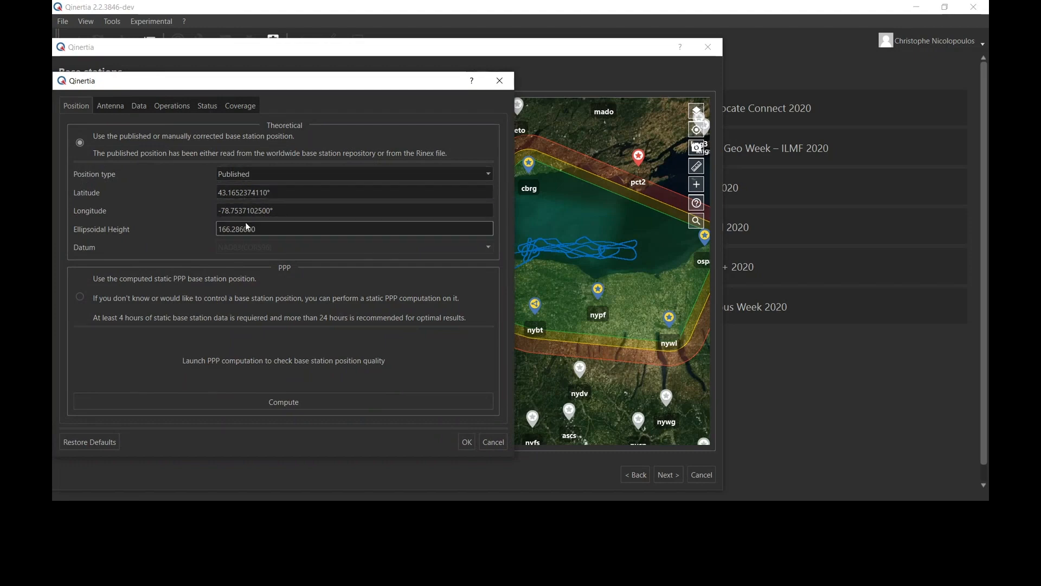
pyautogui.click(124, 109)
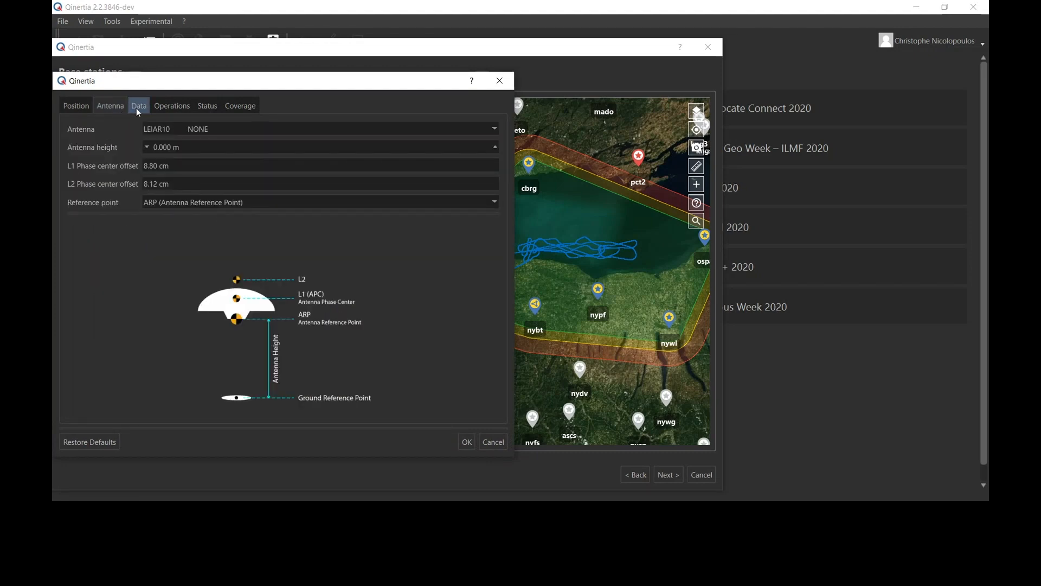
pyautogui.click(241, 106)
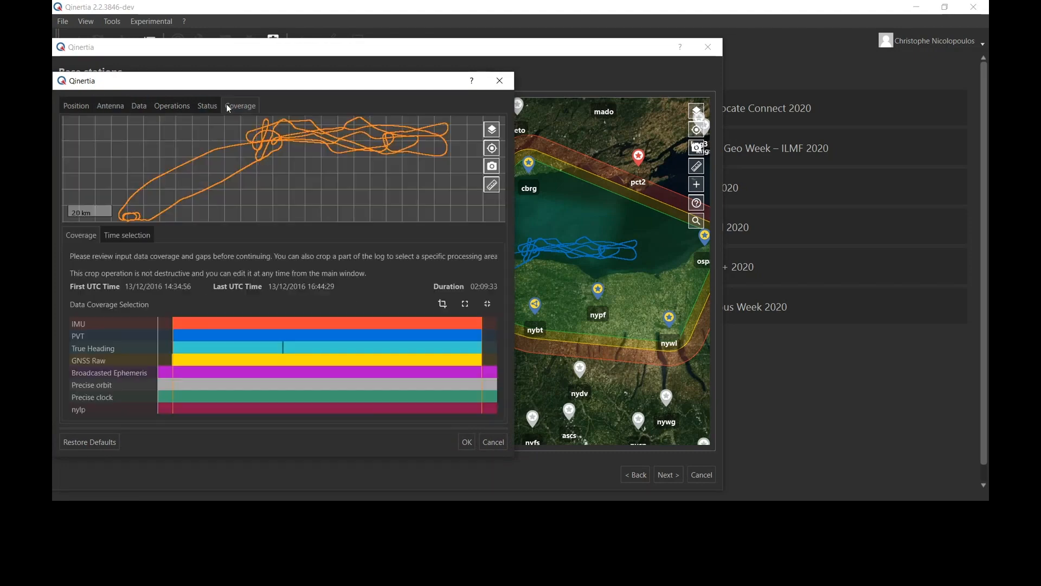
pyautogui.click(206, 108)
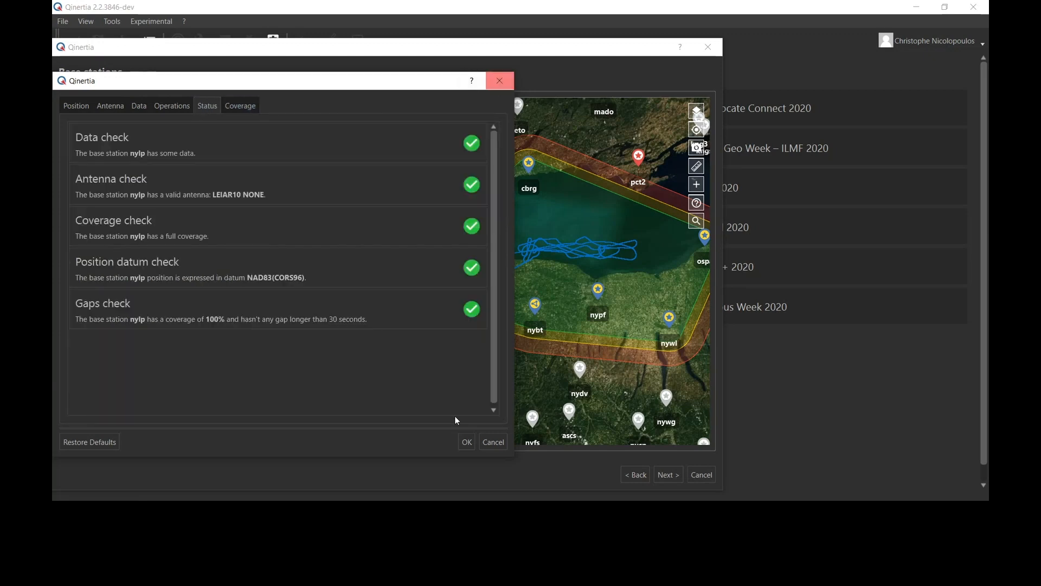
pyautogui.click(504, 446)
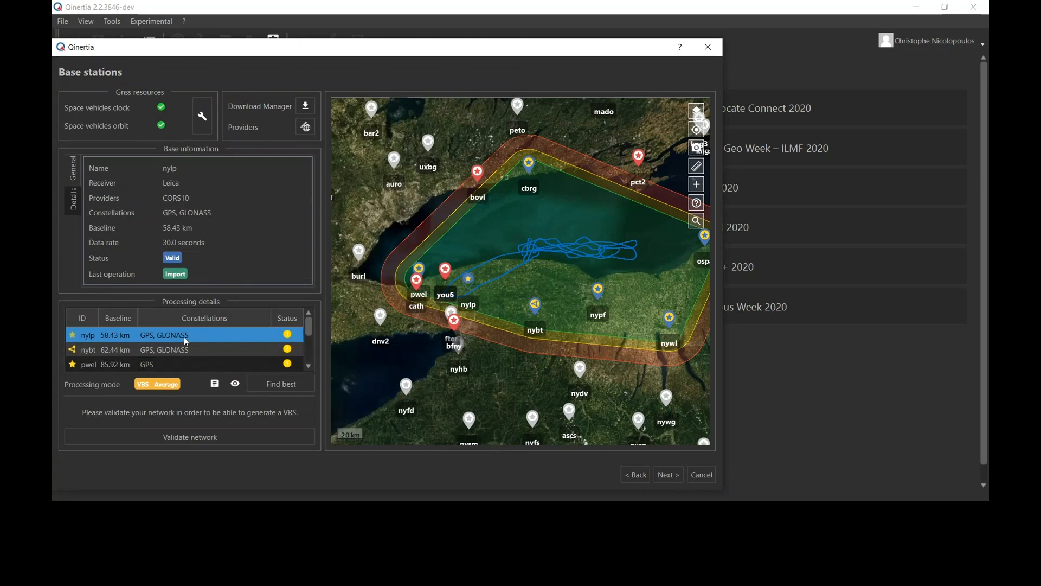
# - Look through the network's station list and view the base information of stations nywl and nybt
pyautogui.scroll(-1, 184, 339)
pyautogui.scroll(1, 180, 355)
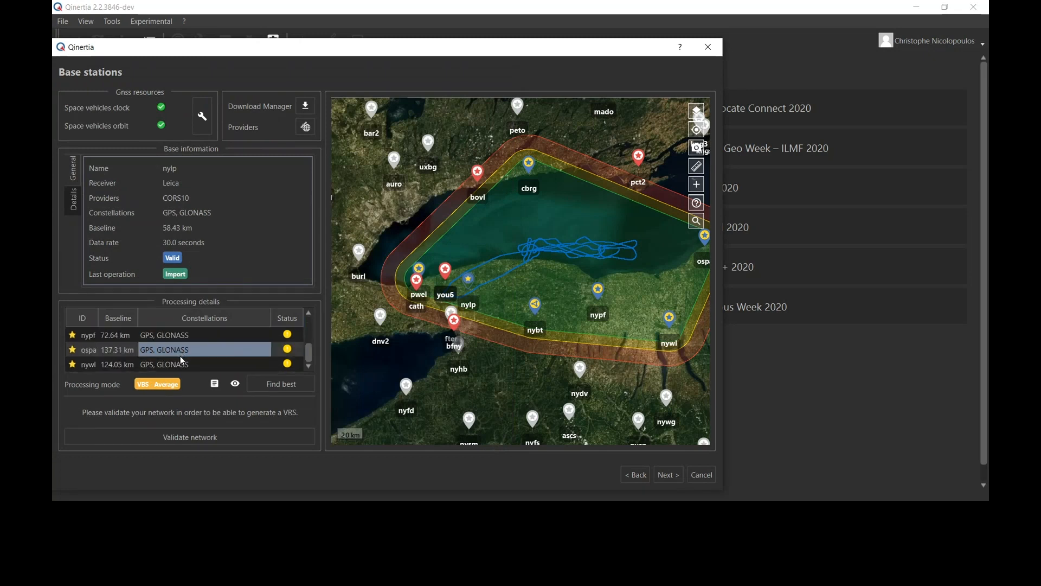
pyautogui.moveTo(503, 366); pyautogui.dragTo(417, 362)
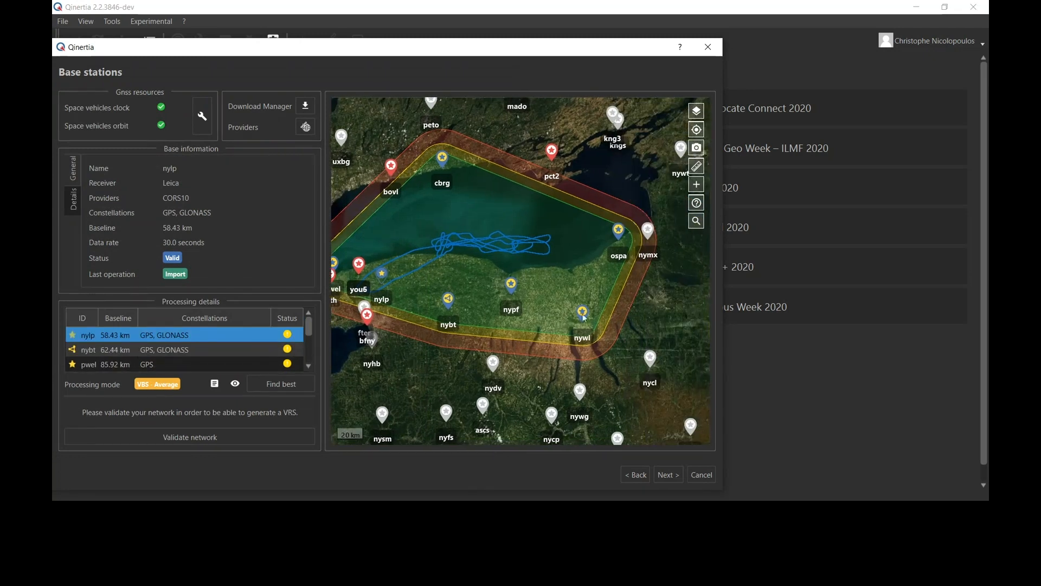
pyautogui.click(584, 316)
pyautogui.click(155, 350)
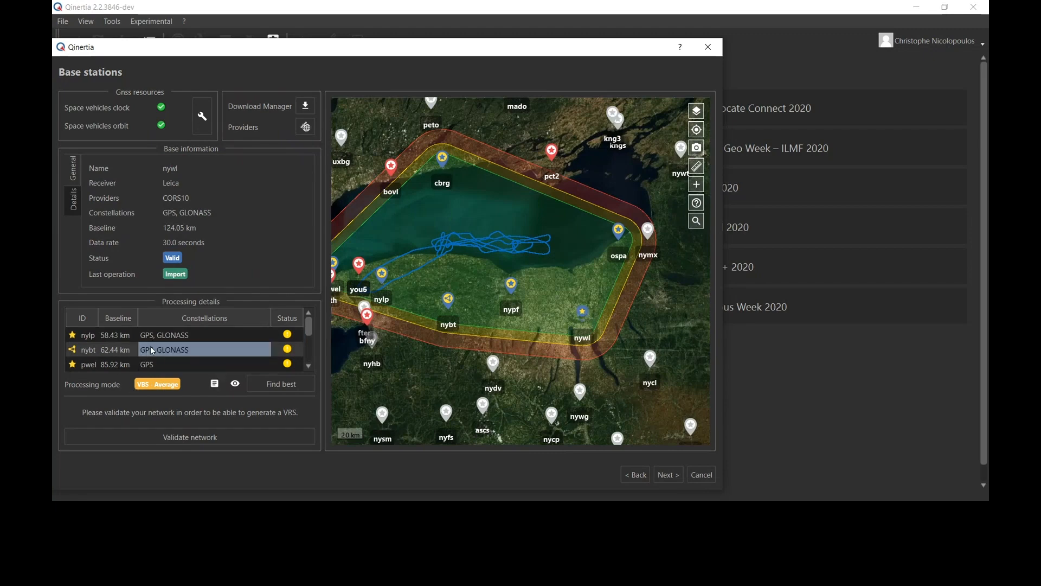
# - Remove station ospa from the bases used for processing
pyautogui.scroll(-3, 159, 347)
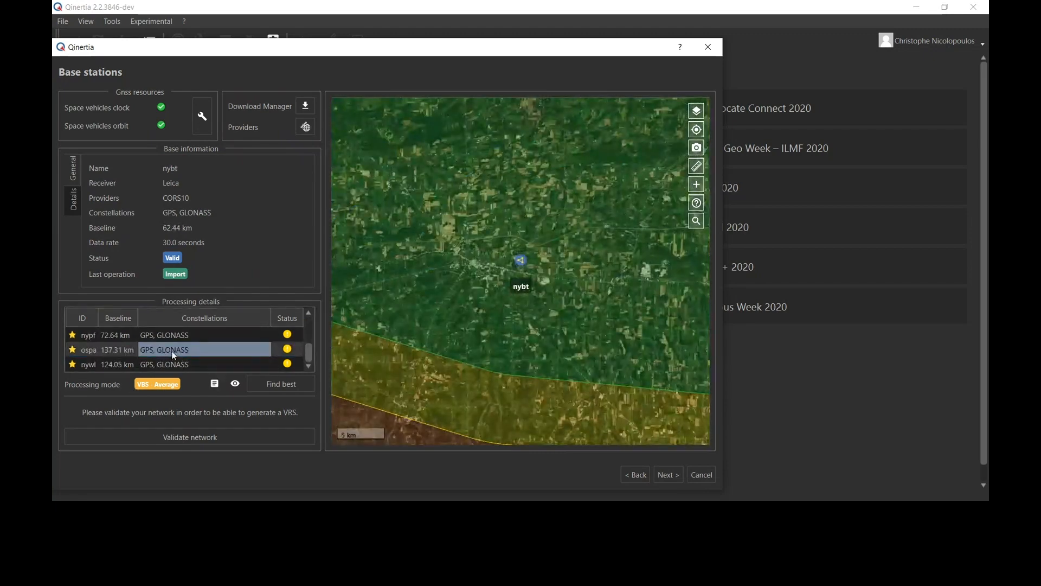
pyautogui.click(172, 351)
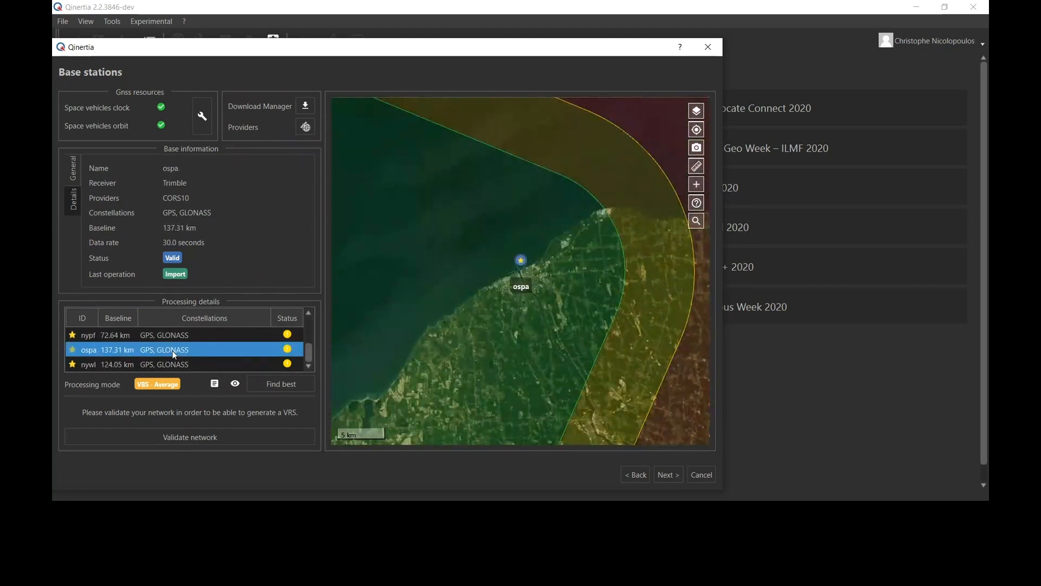
pyautogui.rightClick(172, 351)
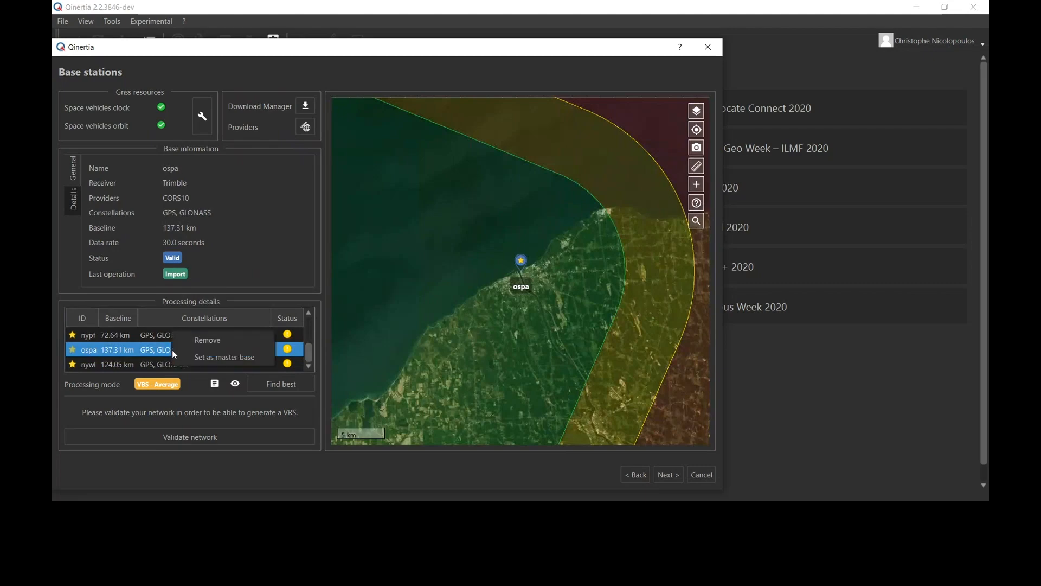
pyautogui.click(222, 340)
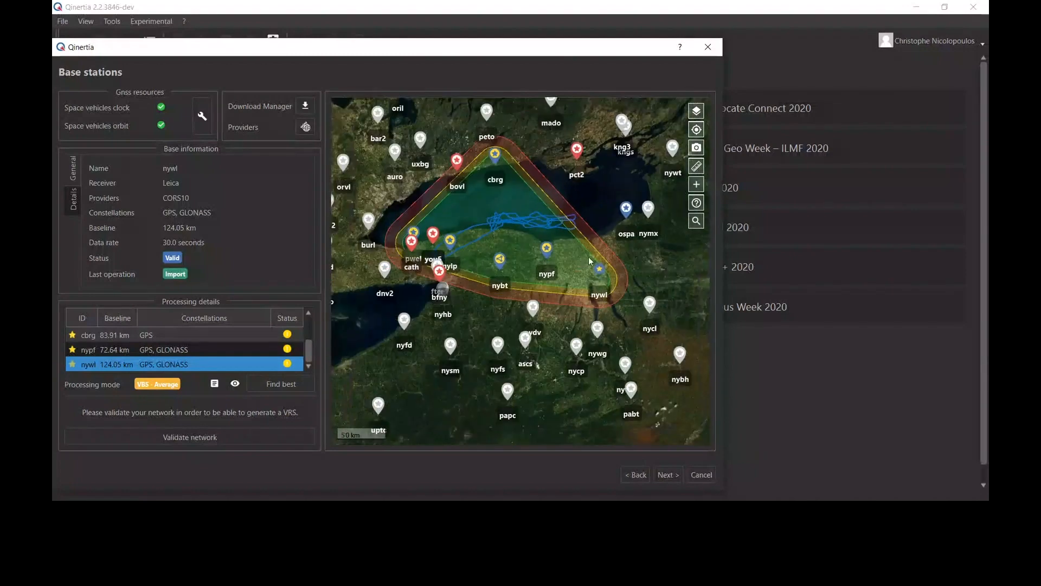
# - Select station ospa for processing again from the map to restore it to the network
pyautogui.click(627, 216)
pyautogui.rightClick(628, 216)
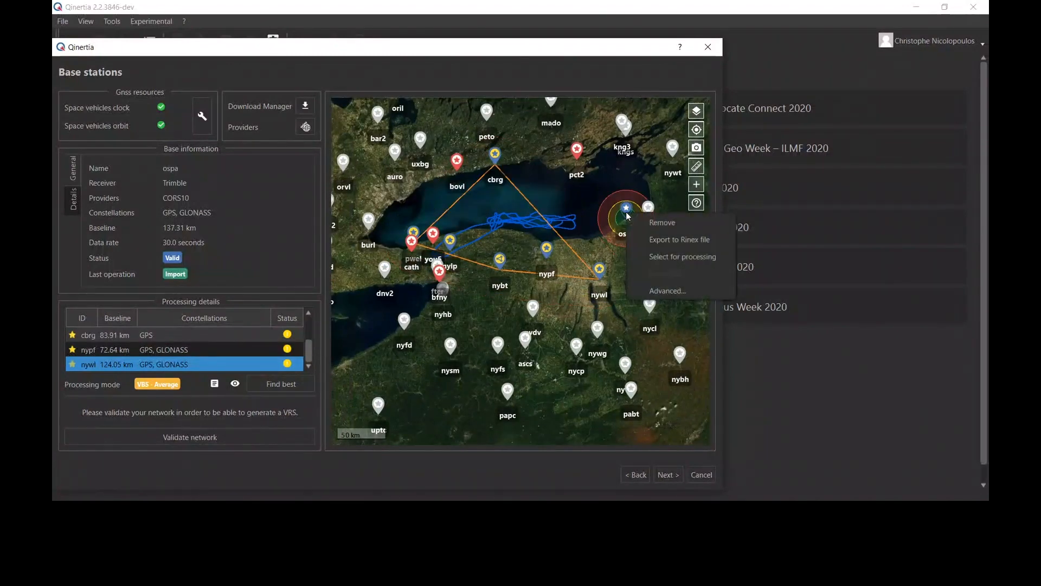
pyautogui.click(650, 260)
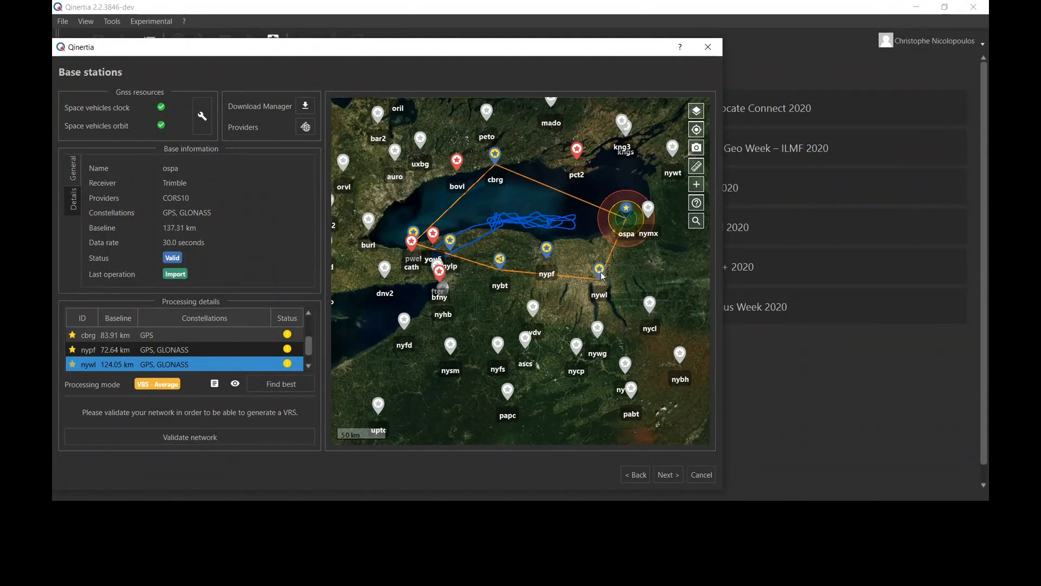
pyautogui.scroll(-1, 180, 363)
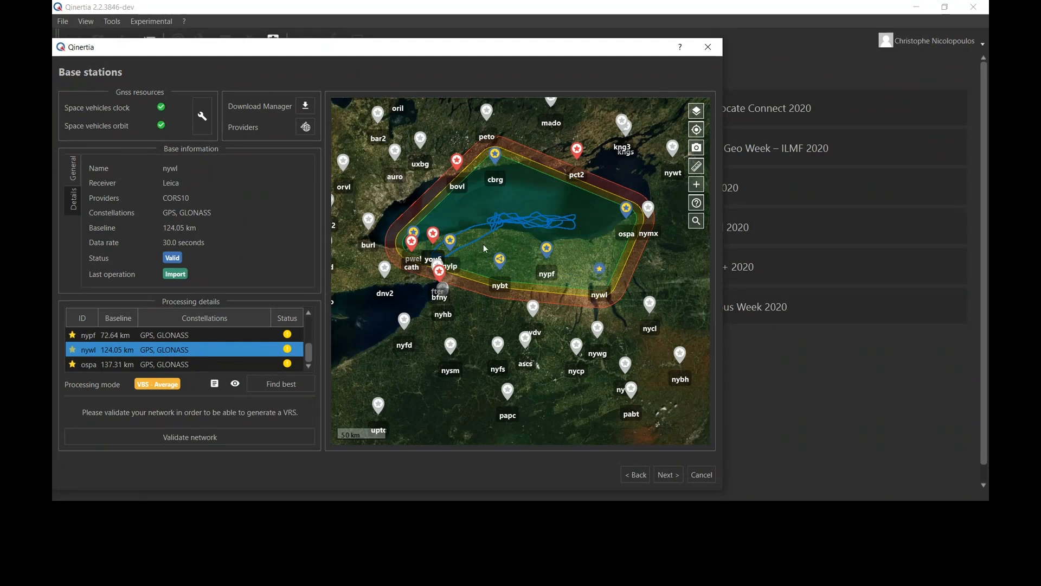
# - Validate the base station network for VRS generation, check it on the map, and proceed to the IMU model page
pyautogui.click(200, 442)
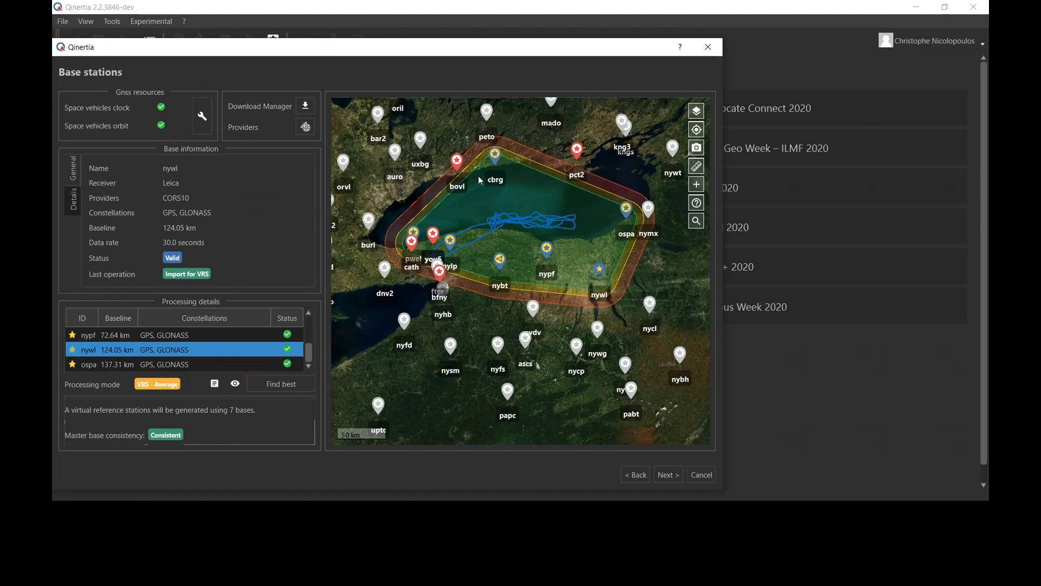
pyautogui.doubleClick(500, 262)
pyautogui.scroll(-3, 500, 266)
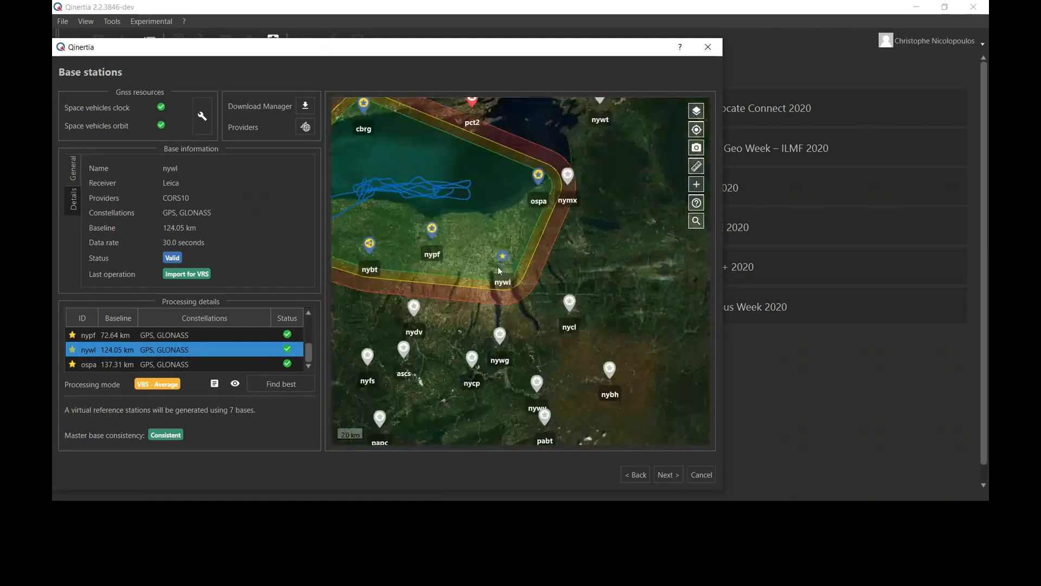
pyautogui.moveTo(435, 266); pyautogui.dragTo(585, 290)
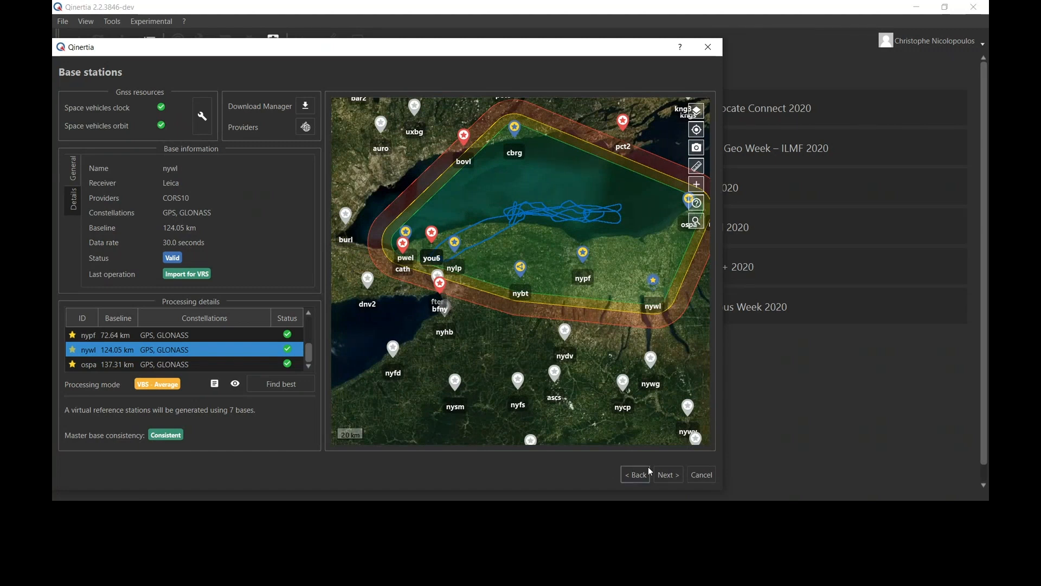
pyautogui.click(668, 475)
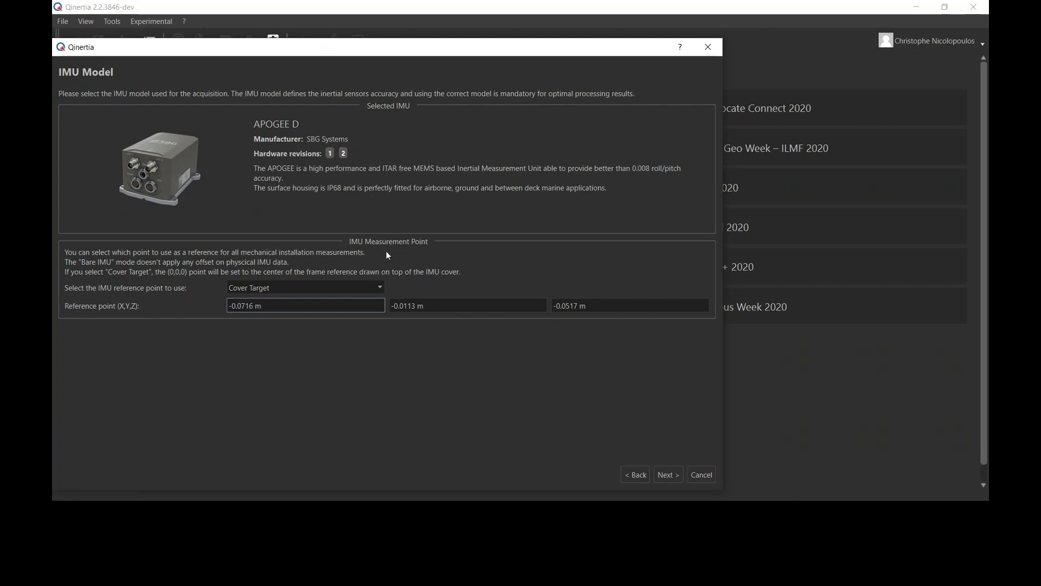
# - Accept the APOGEE D model with Cover Target reference, the IMU axis alignment and the lever arms, and proceed to the GNSS setup
pyautogui.click(668, 476)
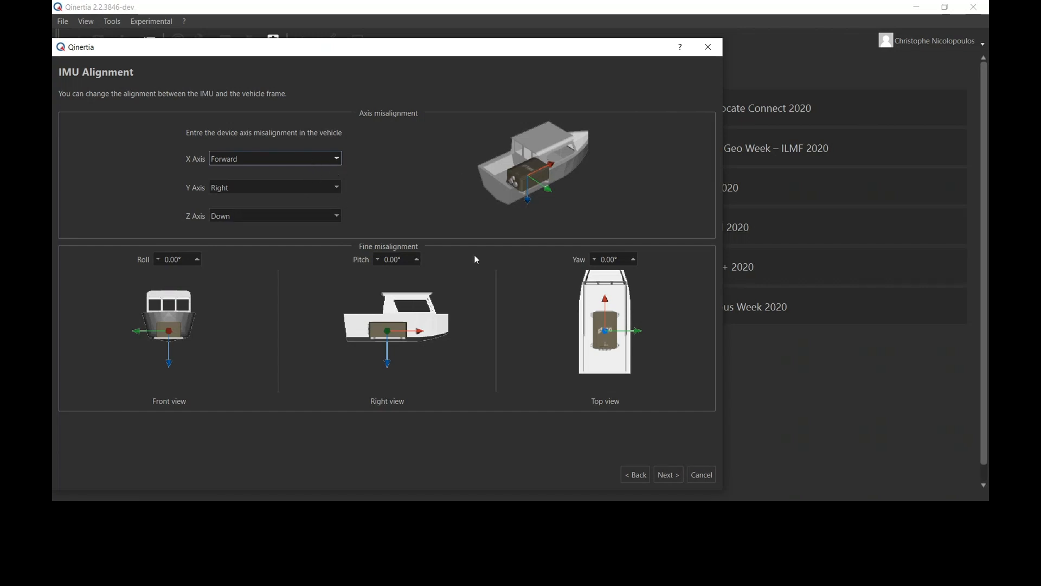
pyautogui.click(669, 476)
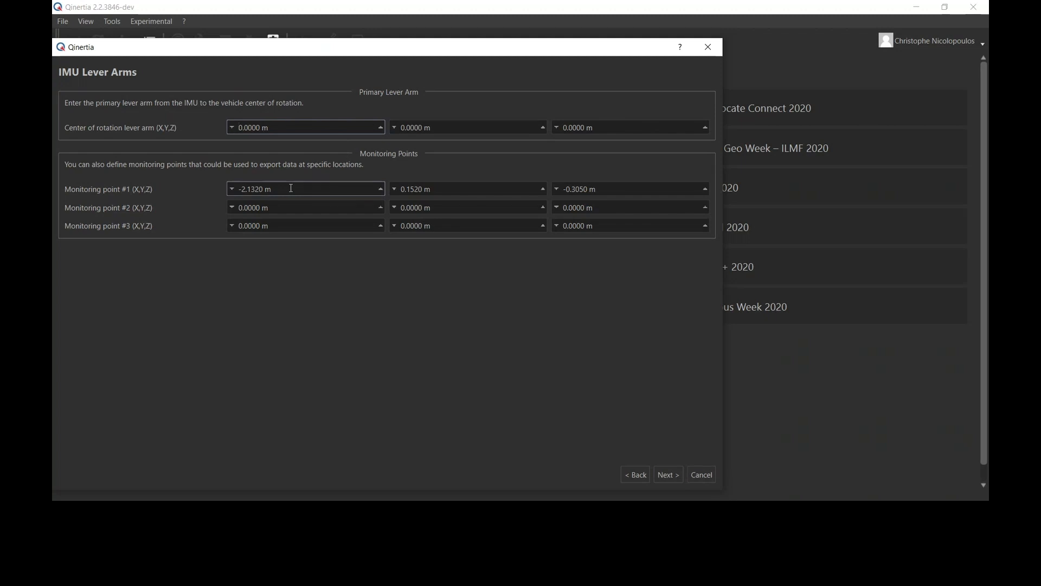
pyautogui.click(670, 481)
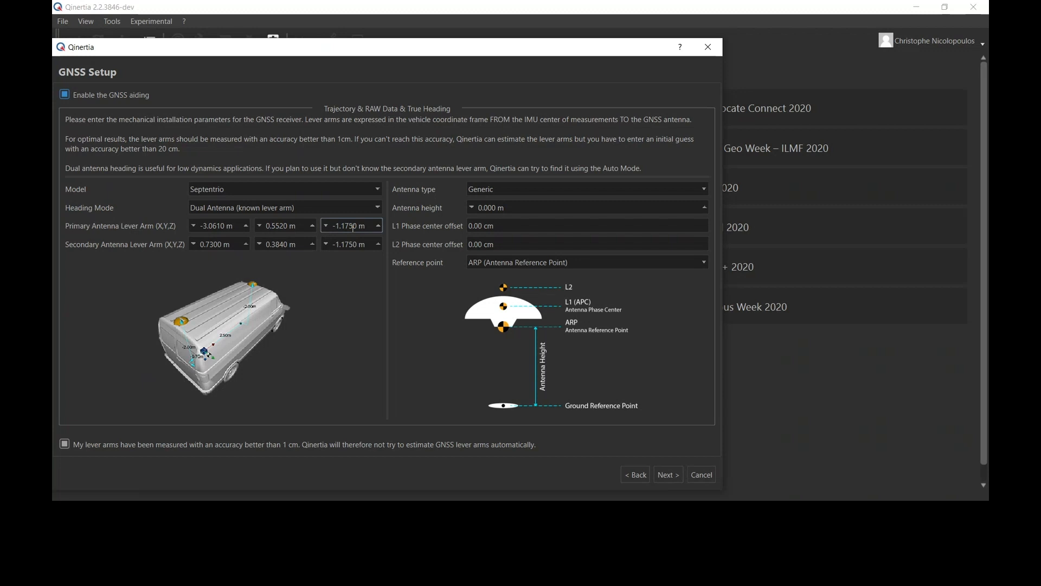
# - Toggle the declaration that GNSS lever arms are measured to better than 1 cm, and accept the dual-antenna GNSS setup
pyautogui.click(65, 444)
pyautogui.click(671, 475)
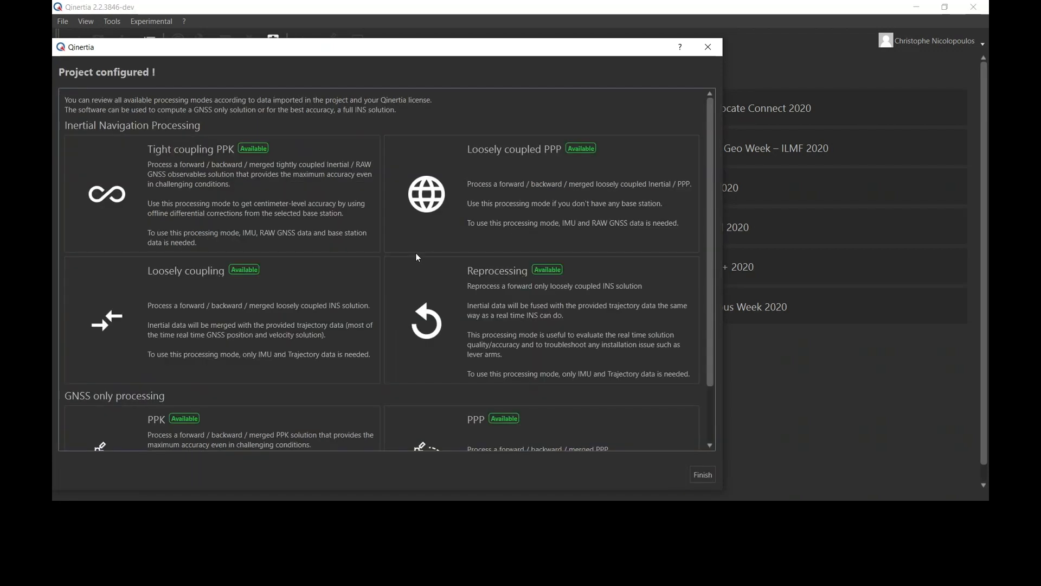
# - Review the available inertial navigation and GNSS-only processing modes of the configured project
pyautogui.scroll(-3, 417, 257)
pyautogui.scroll(3, 417, 256)
pyautogui.scroll(-3, 416, 254)
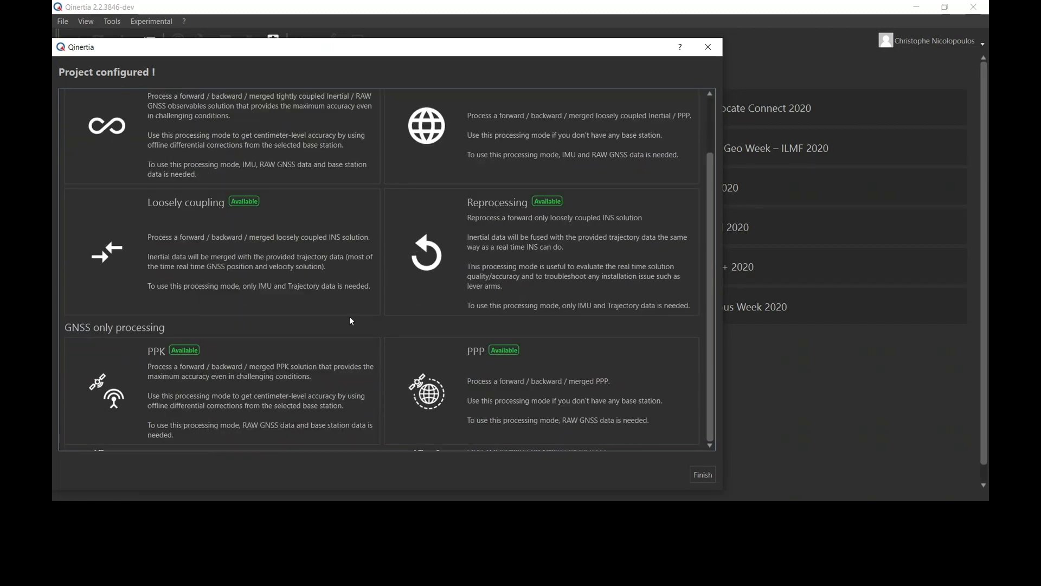
pyautogui.scroll(3, 351, 321)
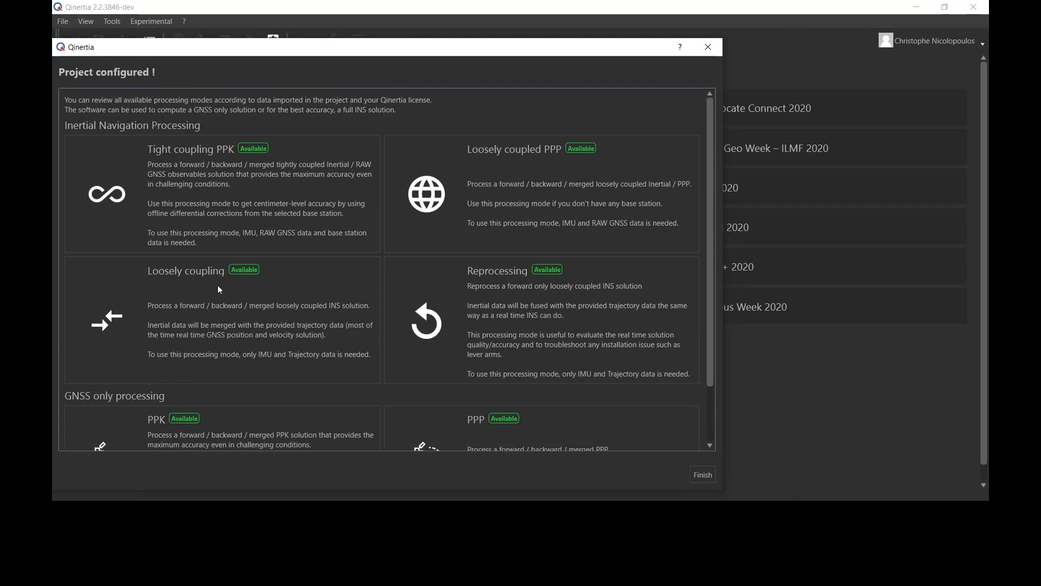
pyautogui.scroll(-2, 217, 290)
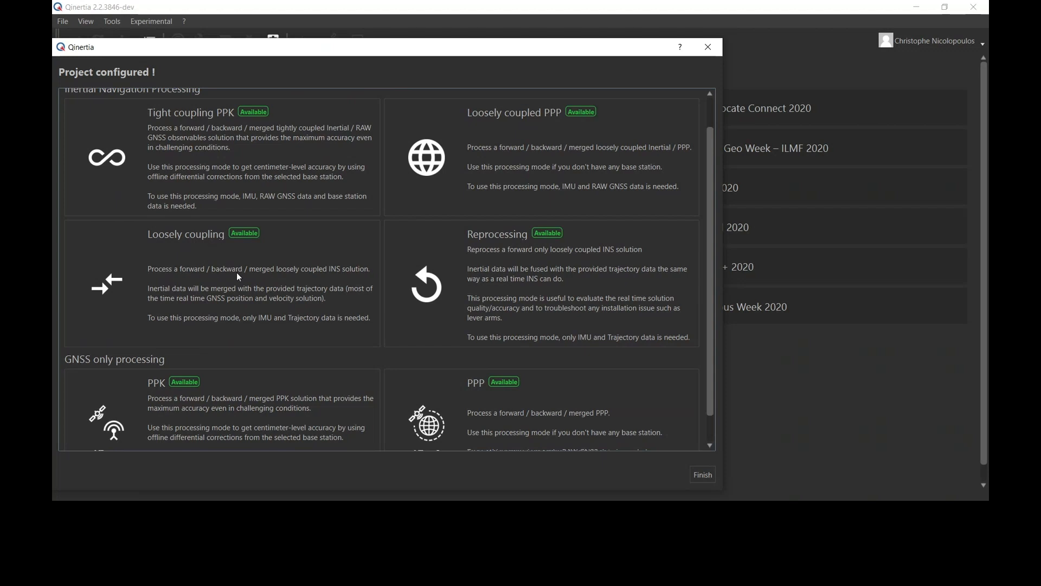
# - Review the remaining inertial and GNSS-only processing modes, and finish the project configuration
pyautogui.scroll(1, 239, 277)
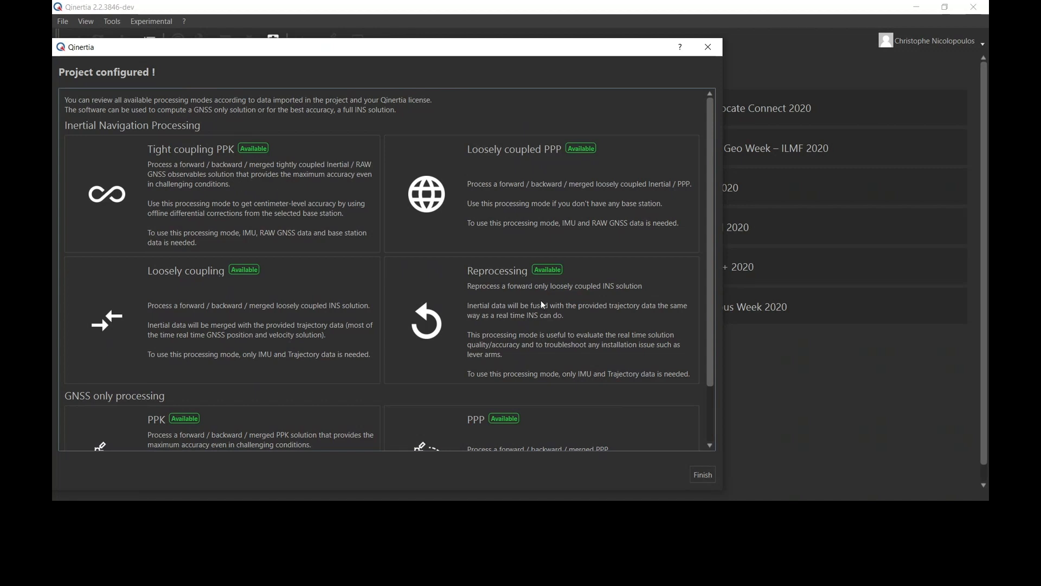
pyautogui.scroll(-1, 542, 298)
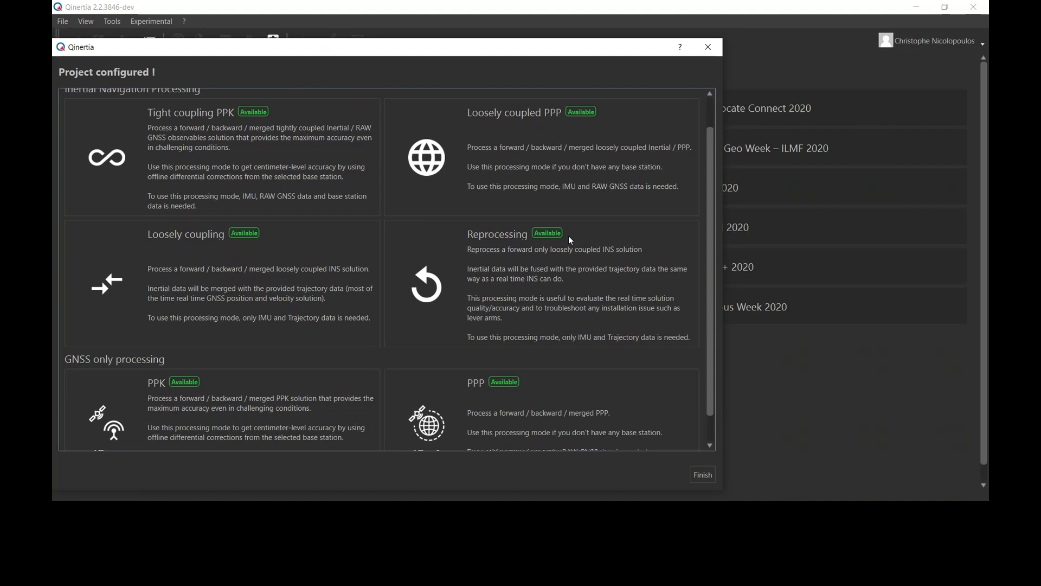
pyautogui.scroll(-1, 347, 286)
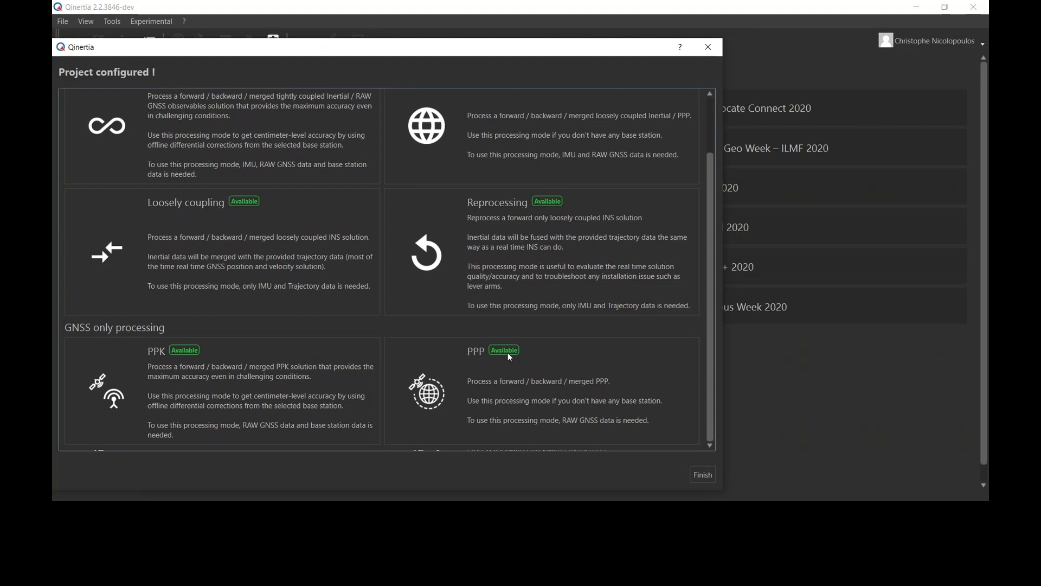
pyautogui.click(703, 476)
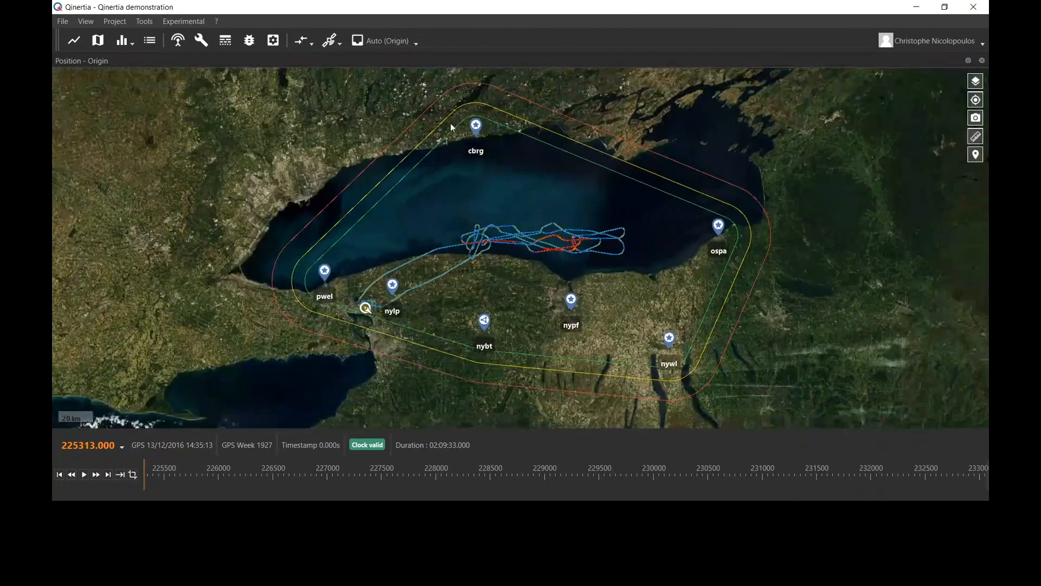
# - Inspect the point details and quality of the red trajectory section over the lake on the map
pyautogui.scroll(1, 515, 261)
pyautogui.scroll(2, 515, 263)
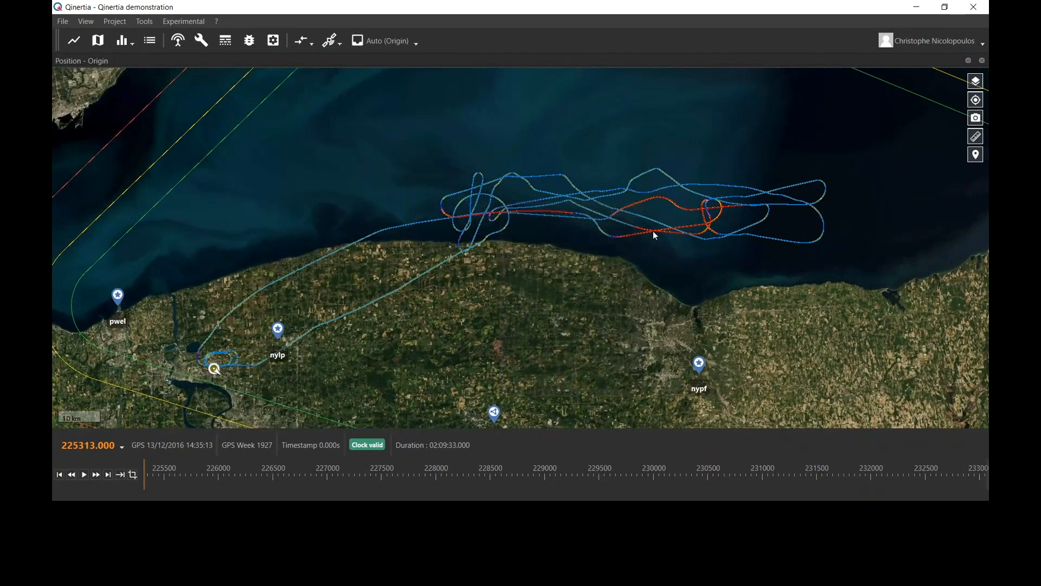
pyautogui.moveTo(654, 232)
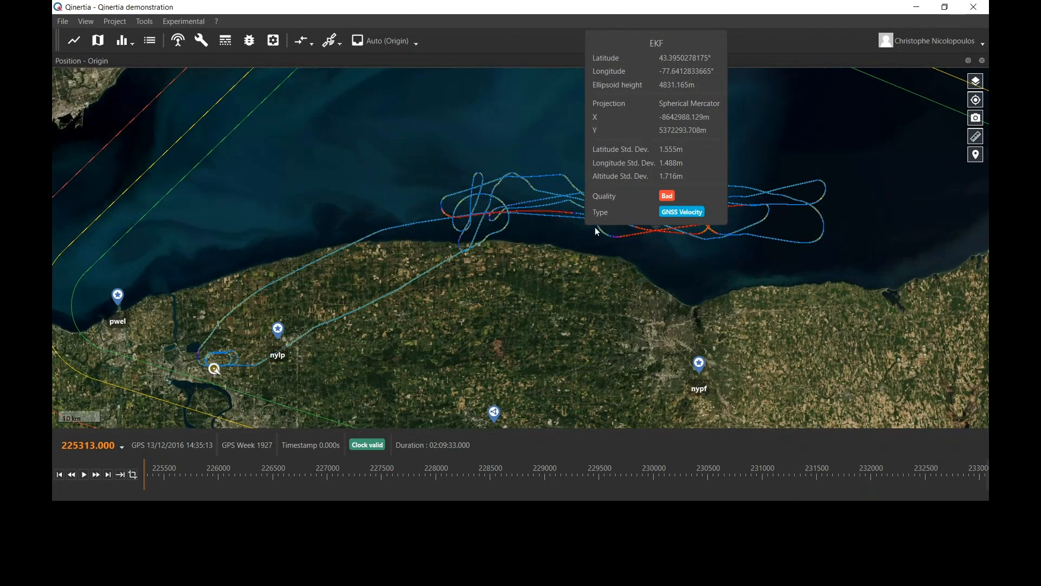
# - Preview the trajectory on the Grid and Road basemaps, and restore the Satellite basemap
pyautogui.click(975, 84)
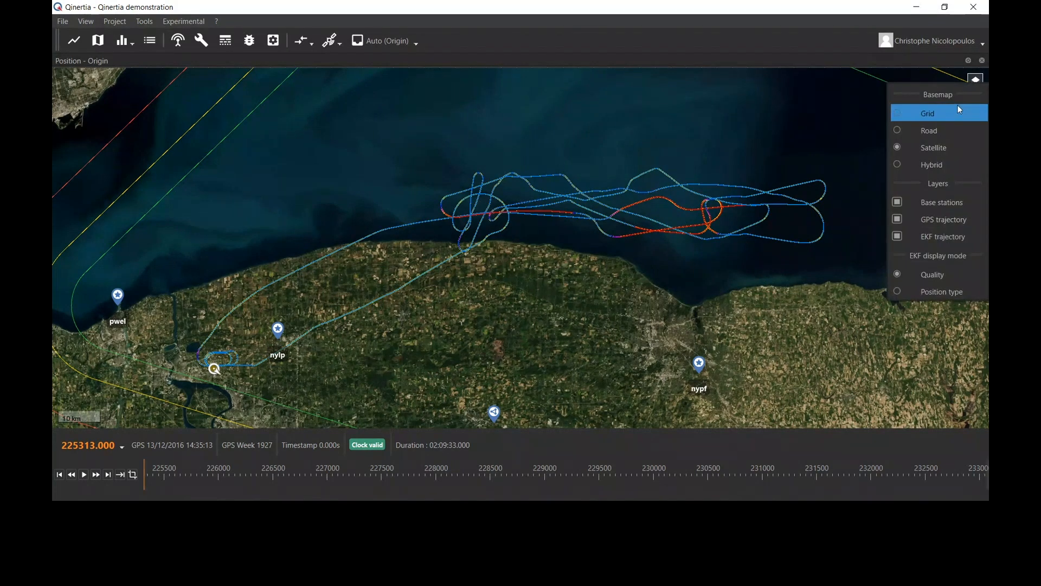
pyautogui.click(924, 114)
pyautogui.click(916, 109)
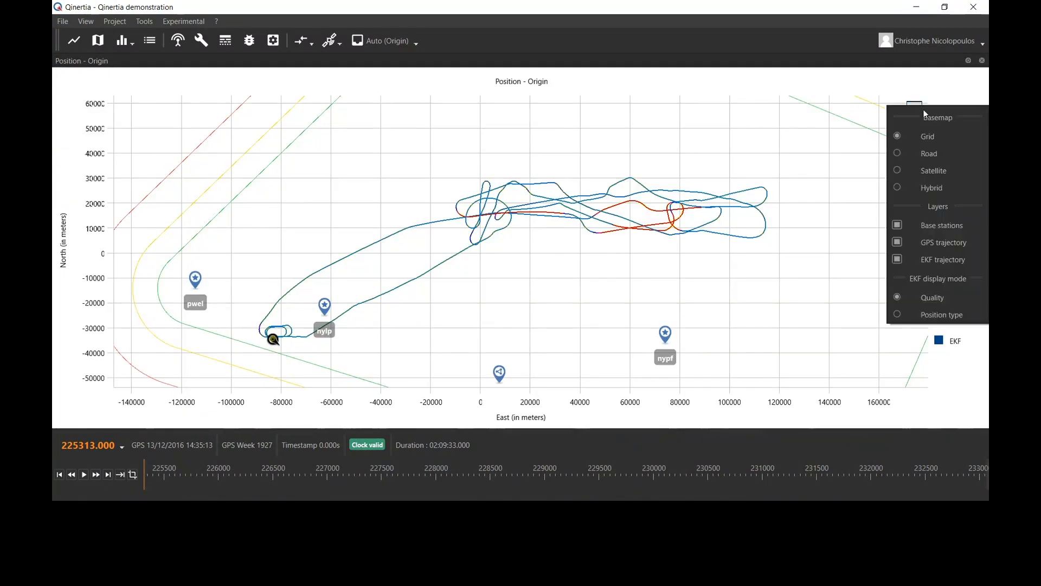
pyautogui.click(928, 155)
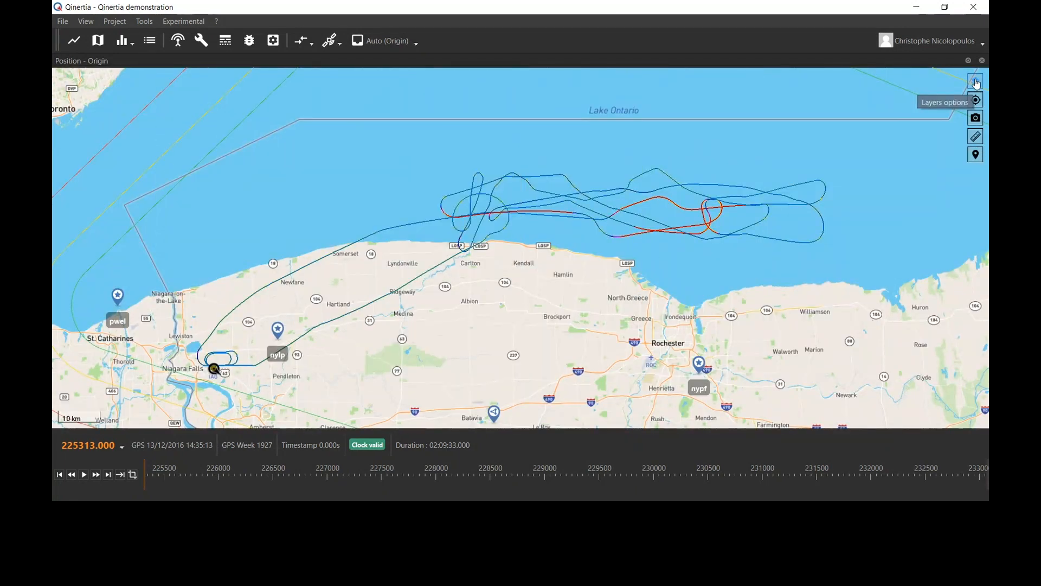
pyautogui.click(978, 84)
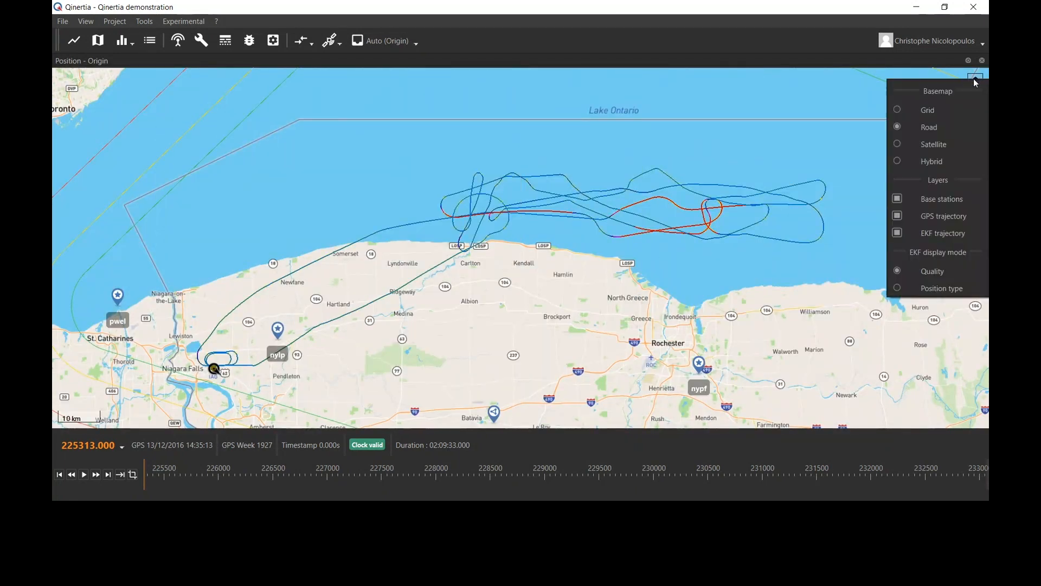
pyautogui.click(939, 143)
# - Set the EKF display mode of the trajectory map to Position type
pyautogui.click(977, 82)
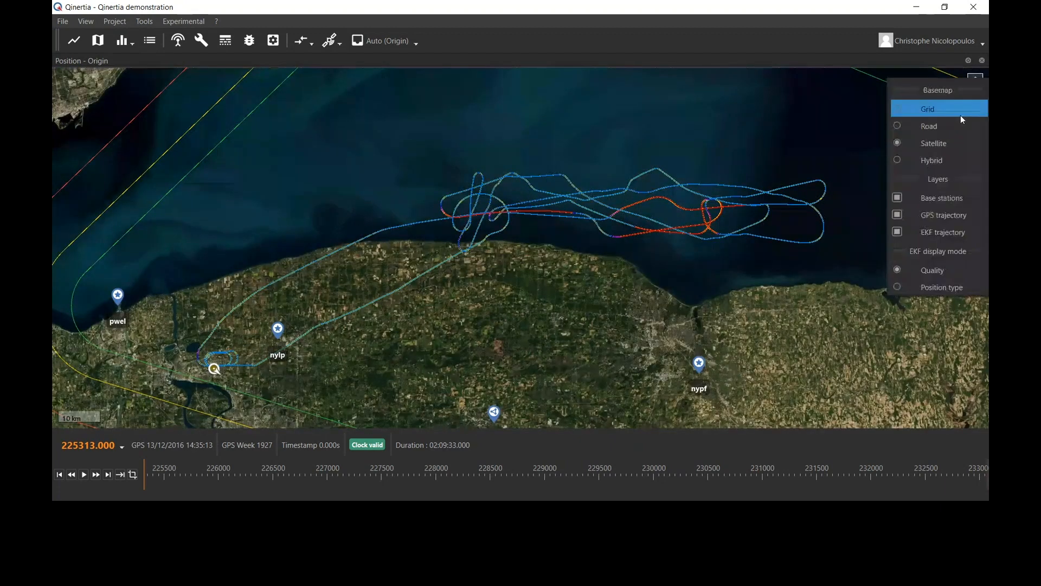
pyautogui.click(939, 296)
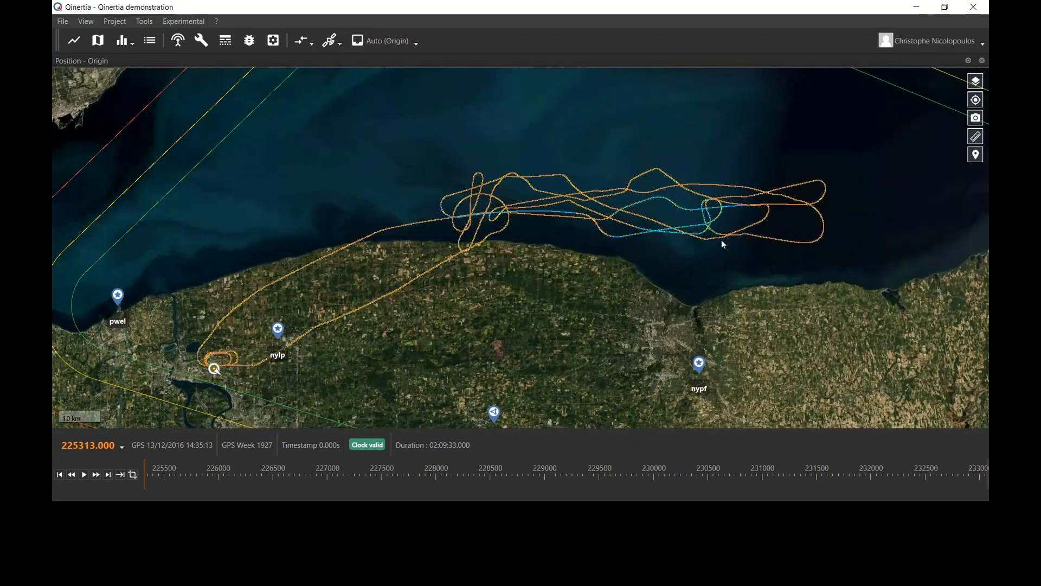
pyautogui.moveTo(452, 258)
# - Examine the solution type statistics of the original solution, comparing the SBAS and GNSS Velocity shares, and close them
pyautogui.click(126, 43)
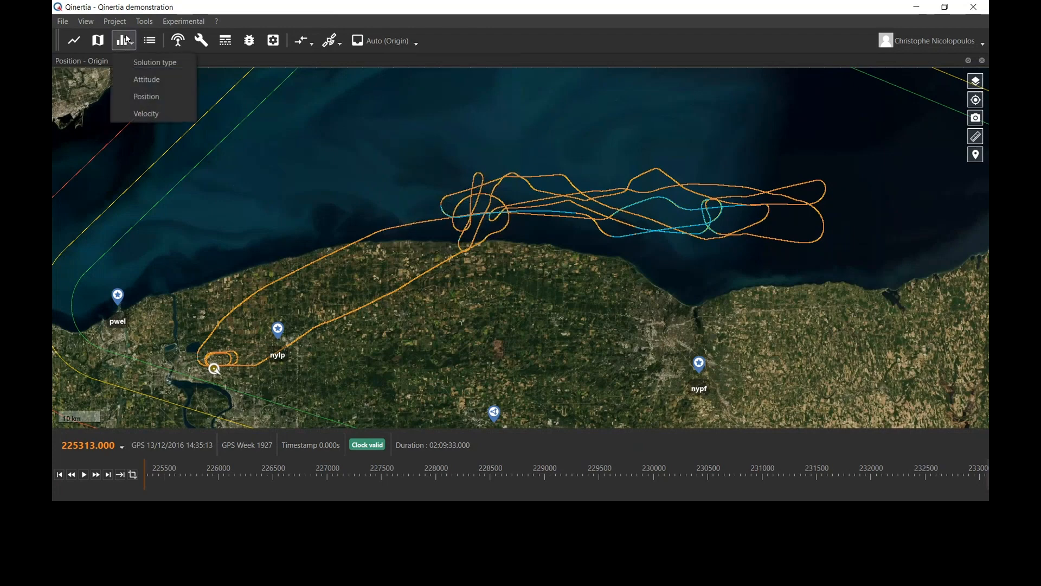
pyautogui.click(147, 63)
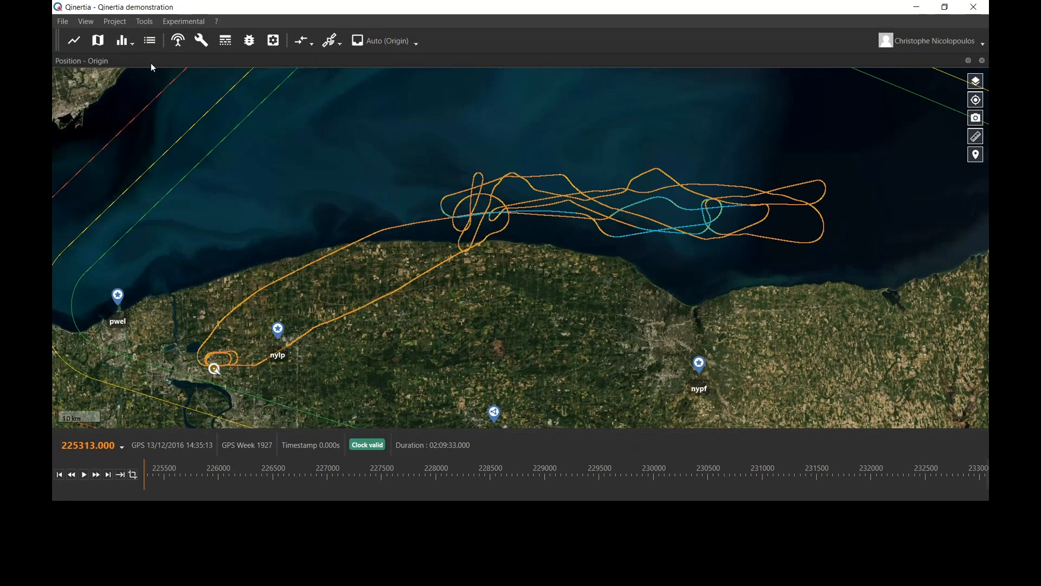
pyautogui.moveTo(821, 271)
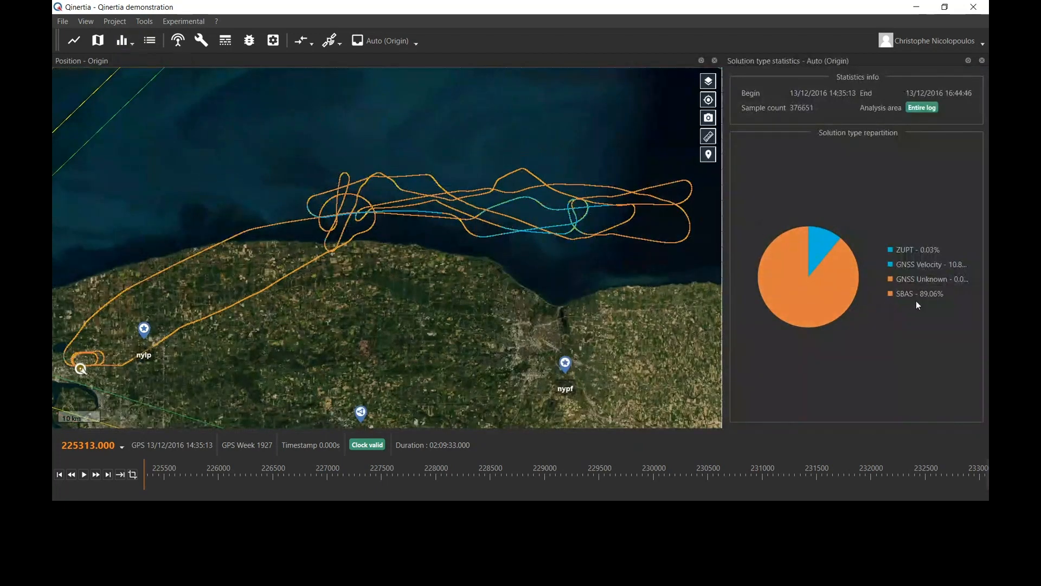
pyautogui.moveTo(788, 268)
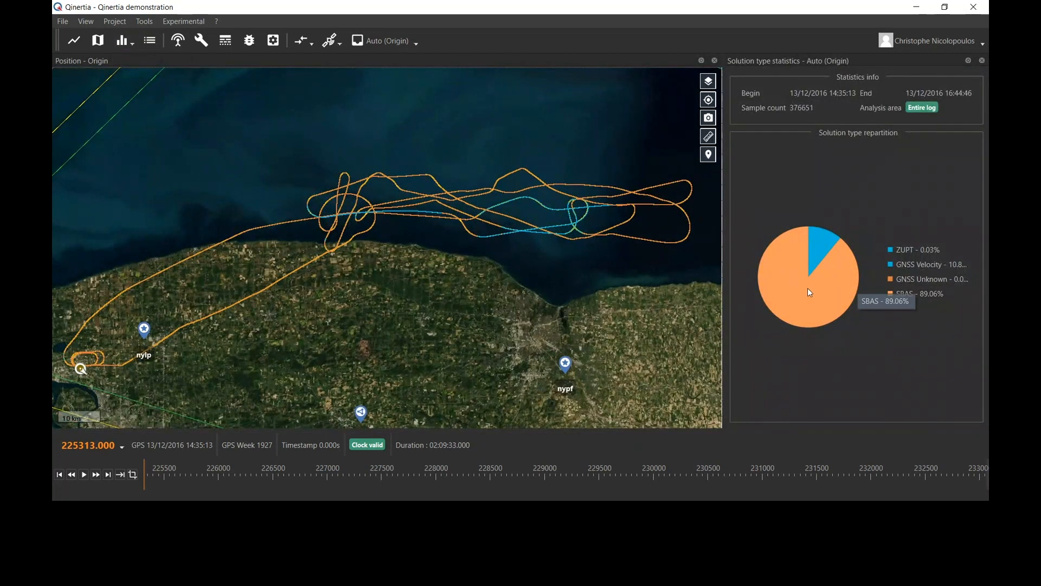
pyautogui.moveTo(949, 267)
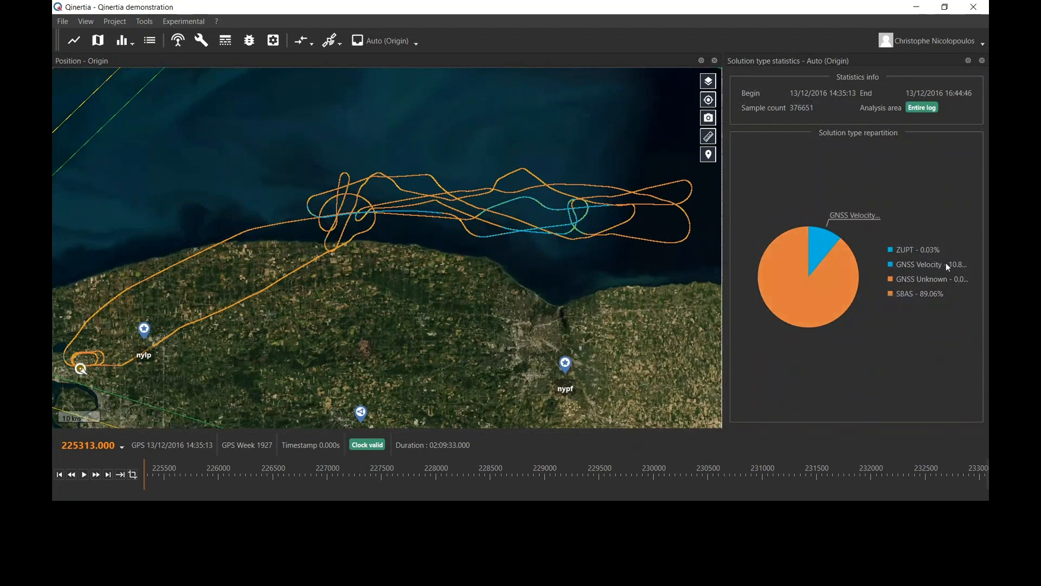
pyautogui.moveTo(832, 247)
pyautogui.scroll(-2, 489, 271)
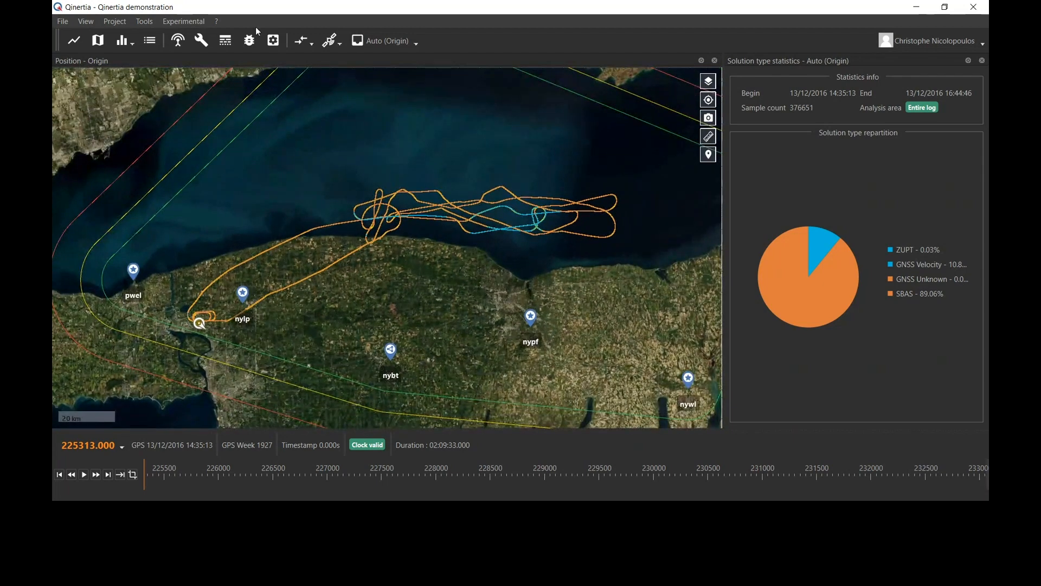
pyautogui.click(982, 60)
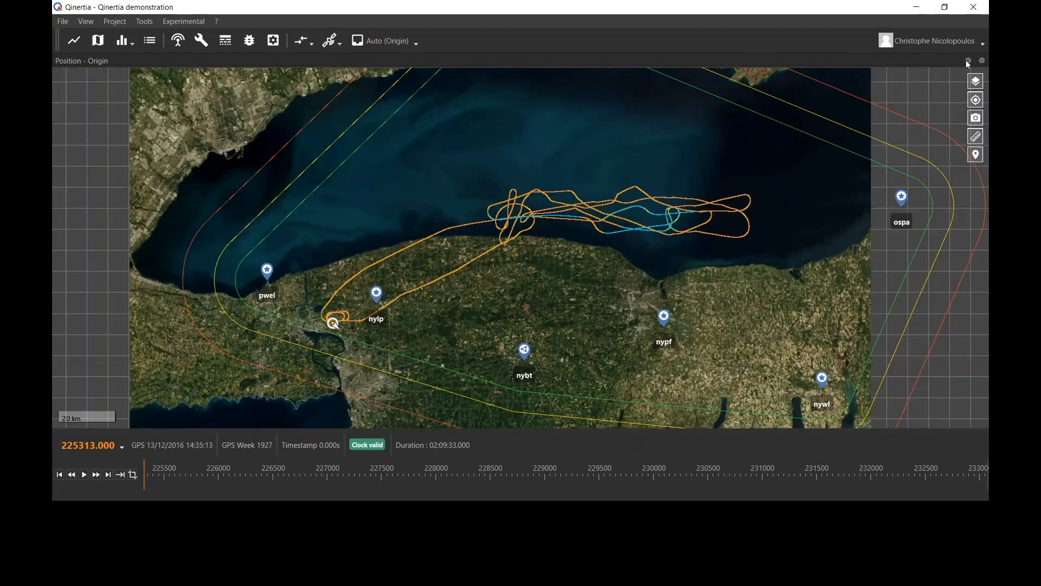
# - Check the horizontal and vertical estimated accuracy in the position statistics, and close them
pyautogui.click(125, 45)
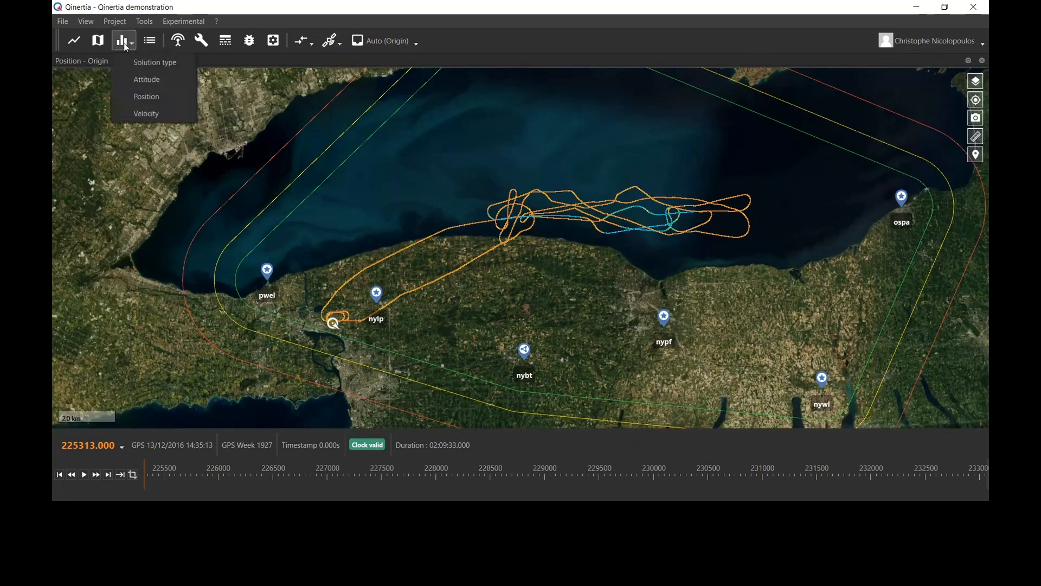
pyautogui.click(151, 95)
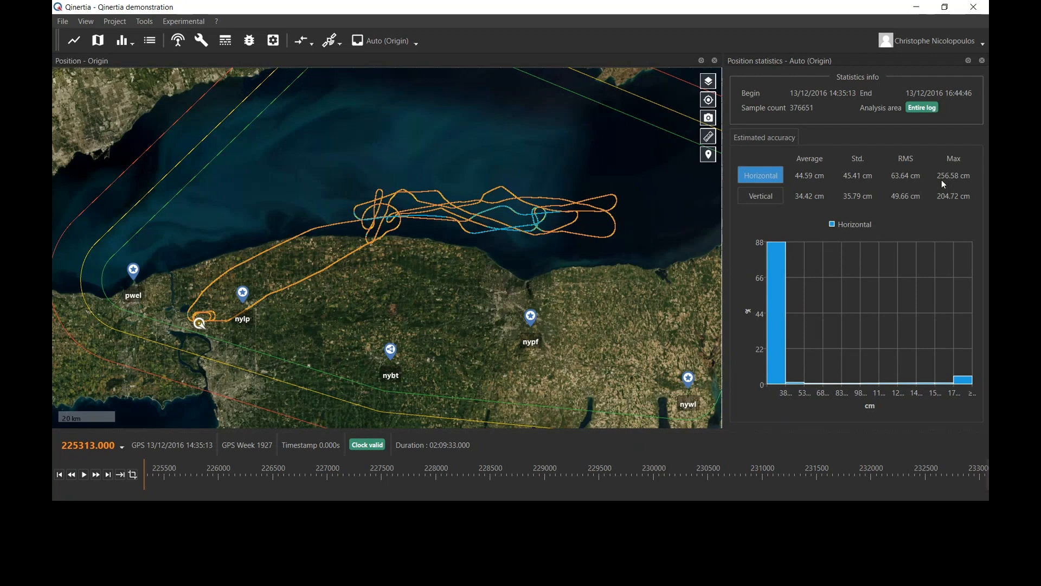
pyautogui.click(982, 61)
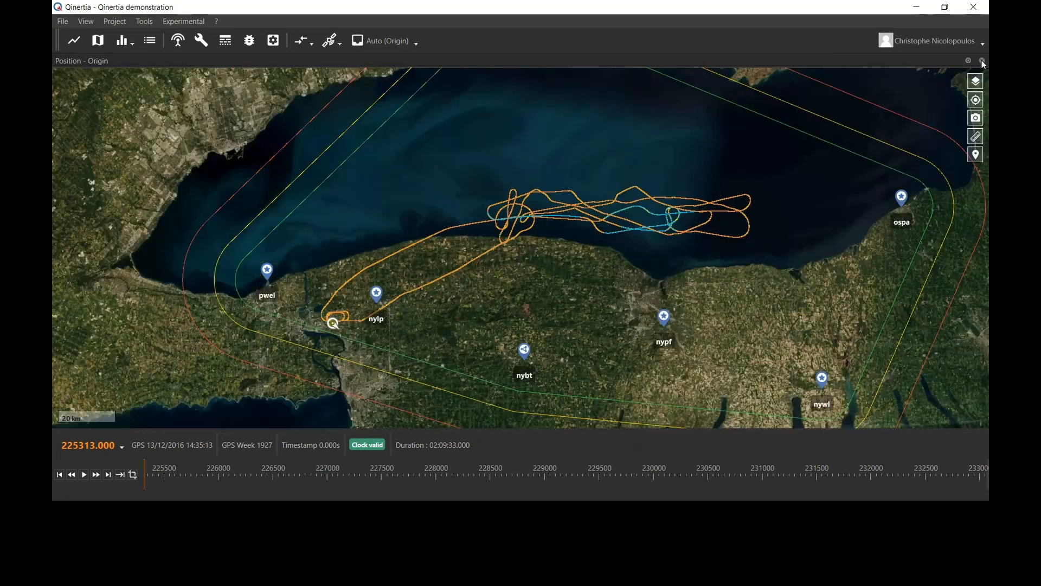
# - Add the Euler Std Dev. (°) and Position Std Dev. (m) navigation accuracy graphs beside the map, and widen the Euler graph
pyautogui.click(76, 43)
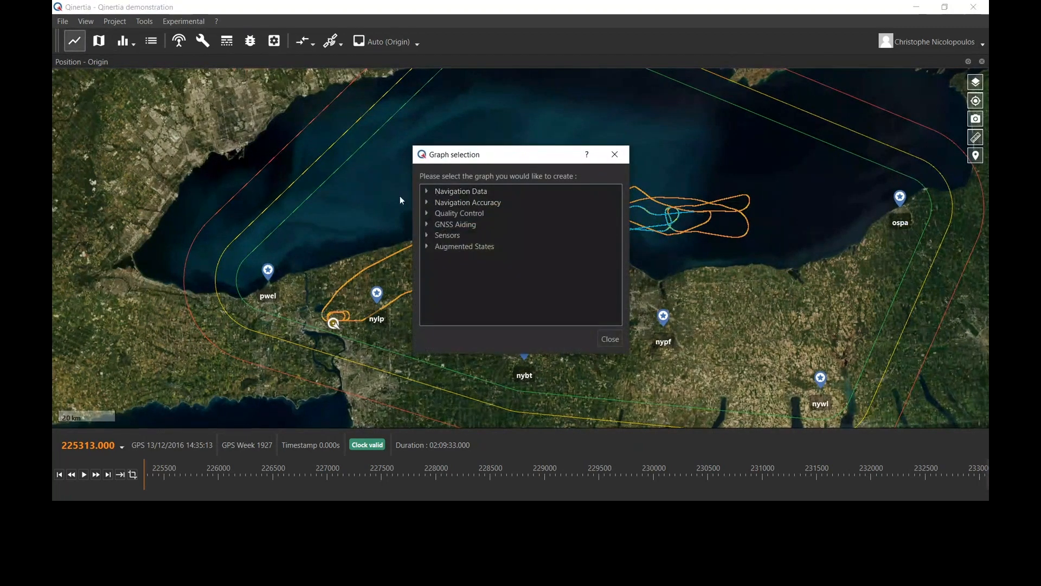
pyautogui.click(427, 203)
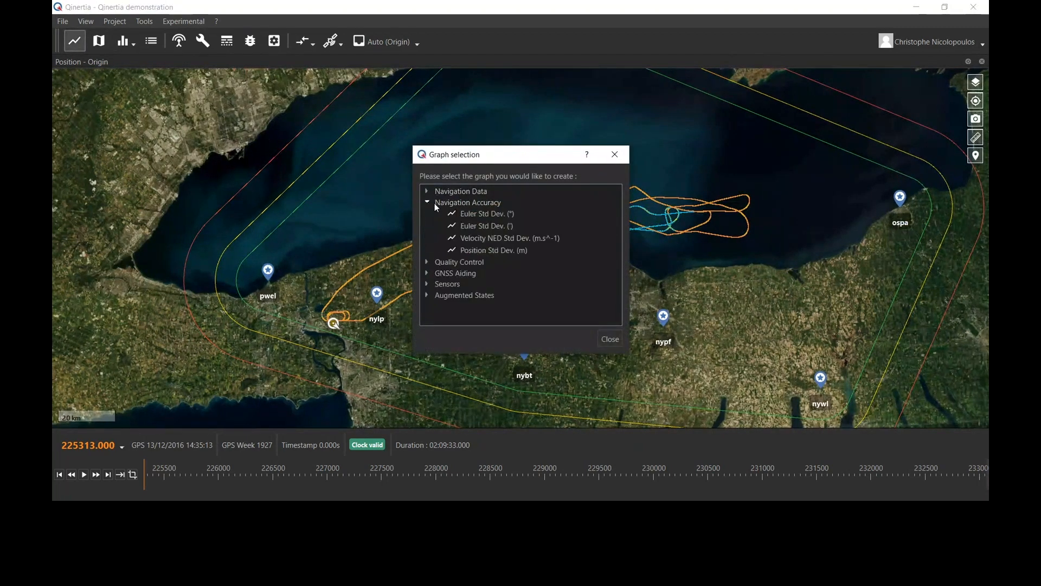
pyautogui.doubleClick(480, 214)
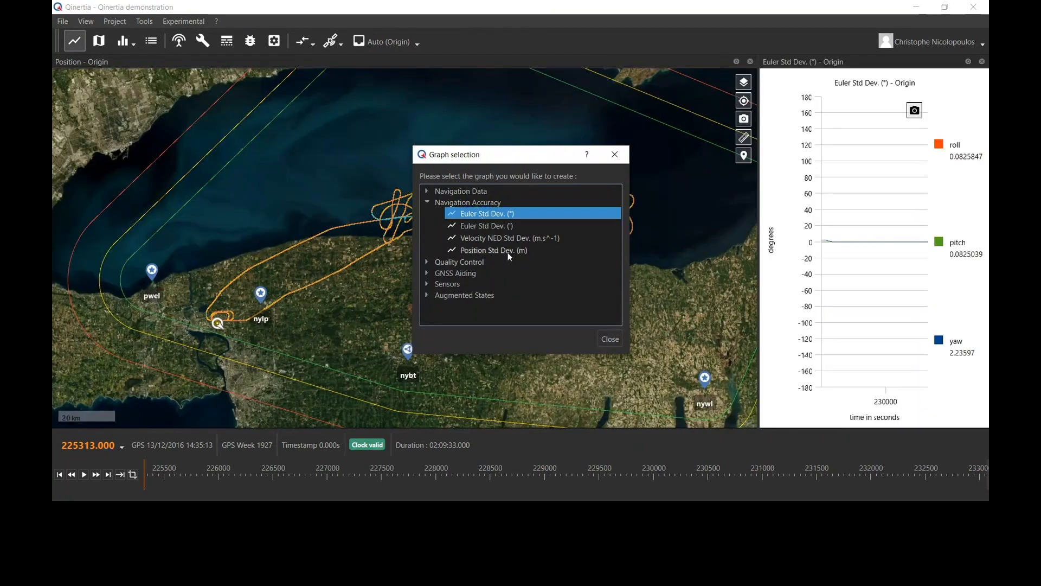
pyautogui.click(507, 251)
pyautogui.doubleClick(508, 250)
pyautogui.click(615, 155)
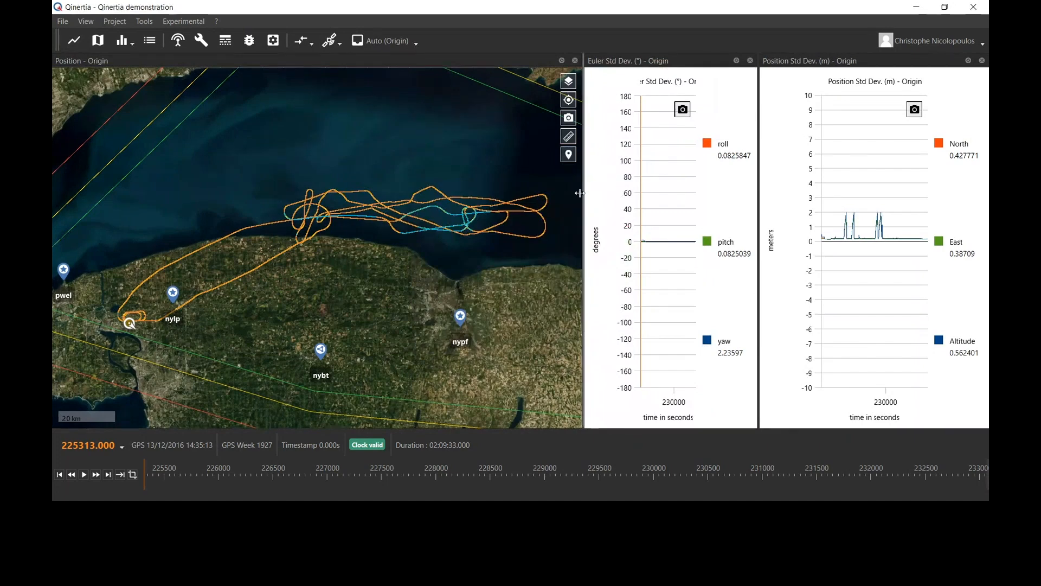
pyautogui.moveTo(606, 62); pyautogui.dragTo(653, 142)
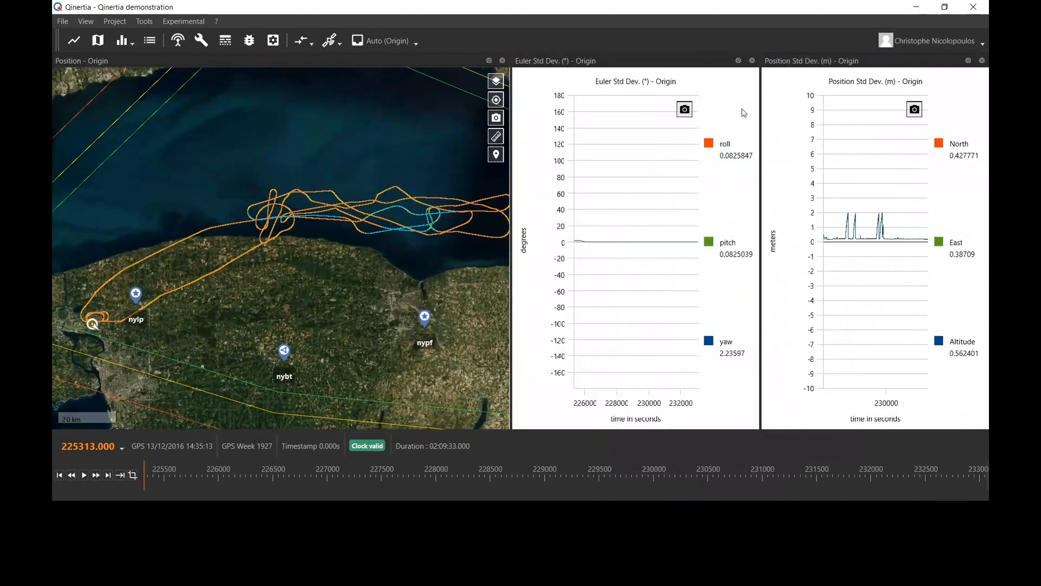
pyautogui.moveTo(761, 107); pyautogui.dragTo(768, 108)
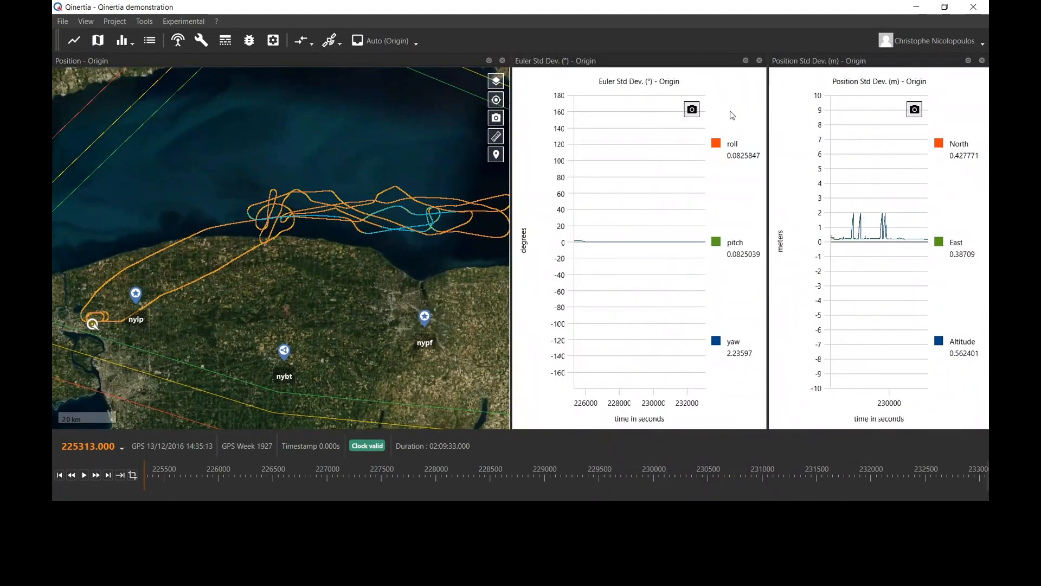
# - Check the Euler graph's image export options, and examine its roll, pitch and yaw standard deviations at a finer vertical scale
pyautogui.click(693, 110)
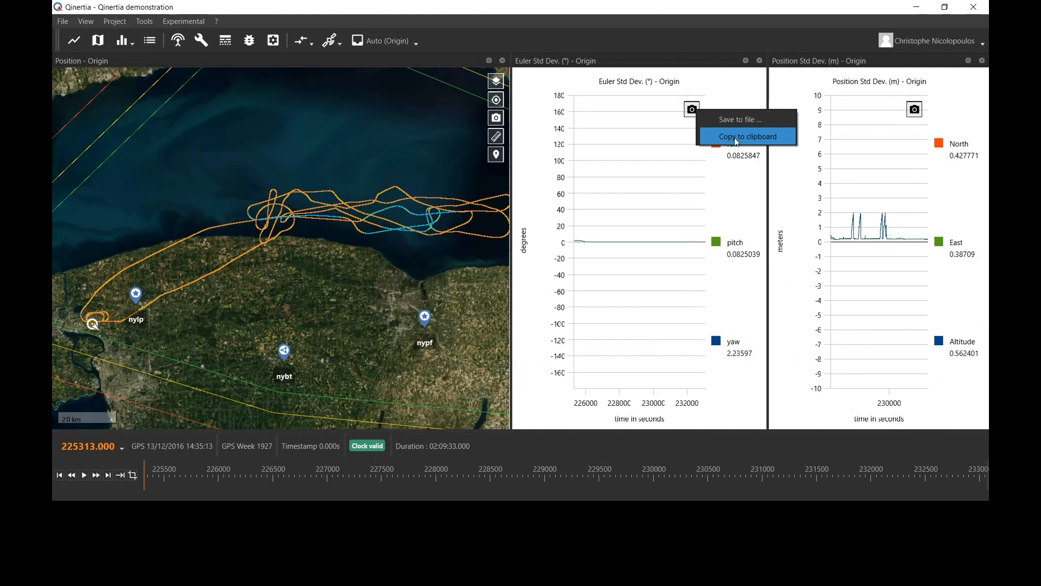
pyautogui.click(668, 149)
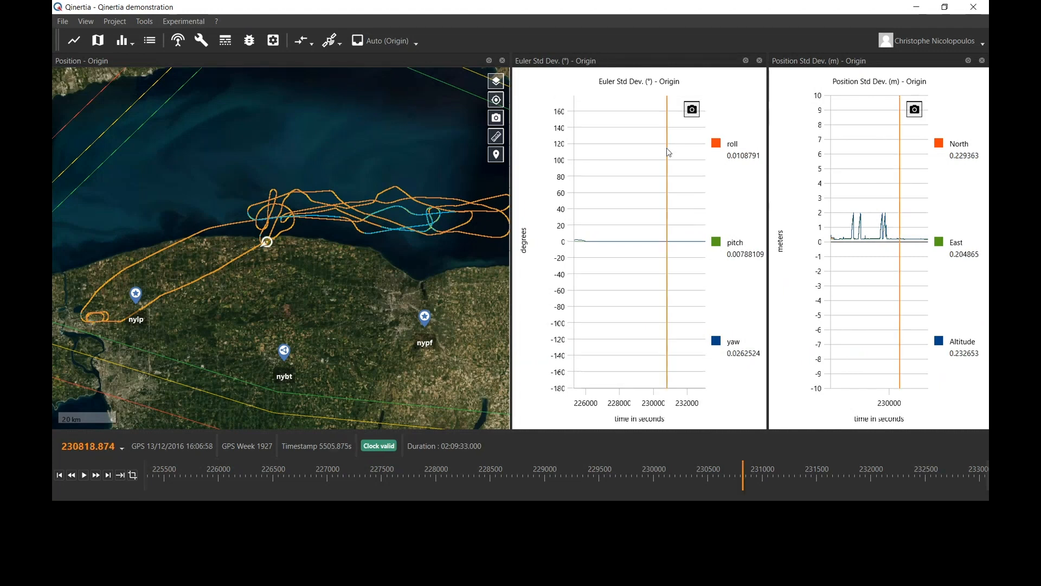
pyautogui.scroll(9, 654, 247)
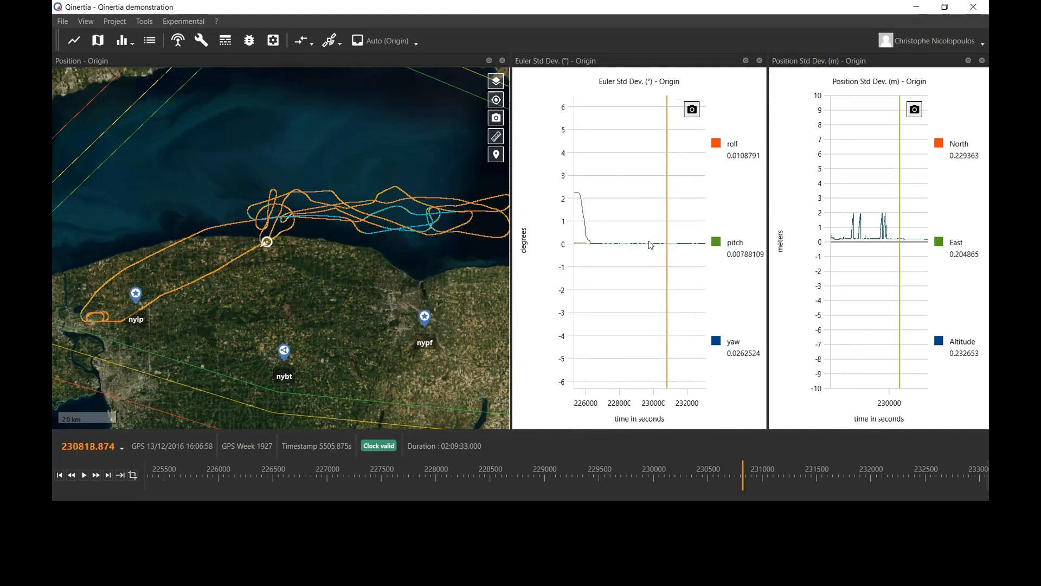
pyautogui.moveTo(644, 202); pyautogui.dragTo(649, 302)
pyautogui.scroll(10, 651, 303)
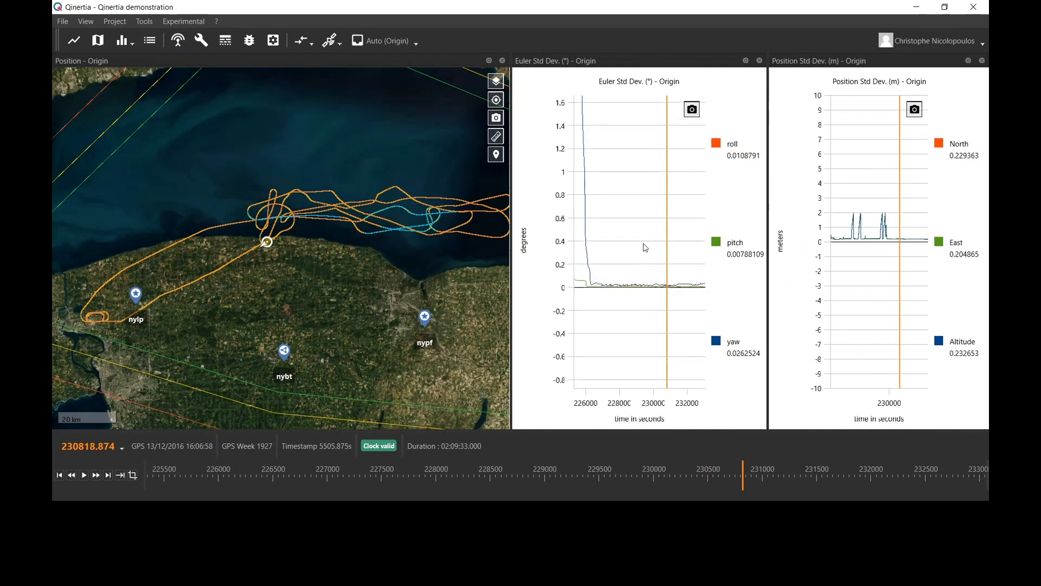
pyautogui.scroll(5, 646, 325)
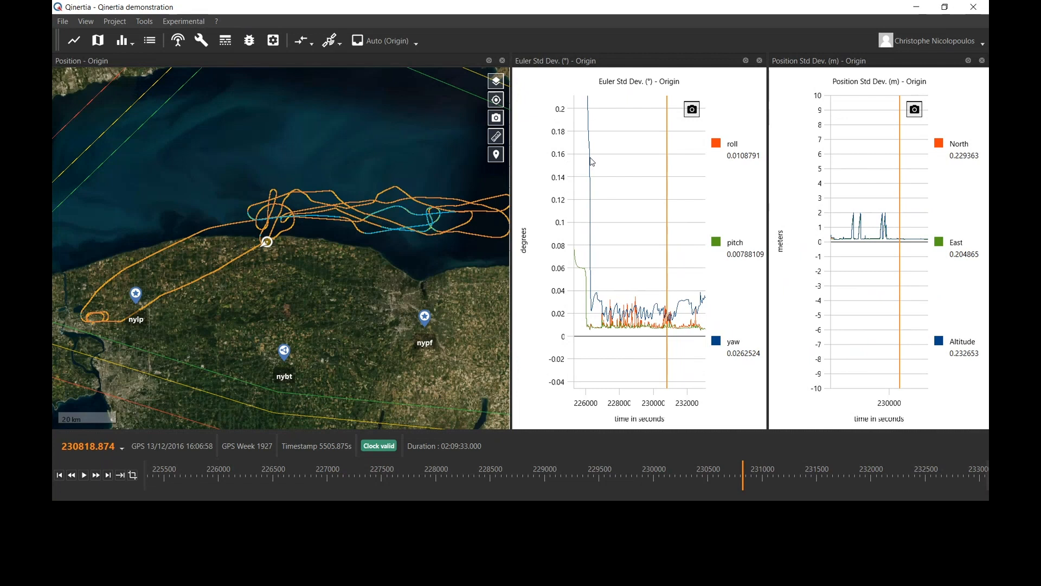
pyautogui.scroll(3, 610, 320)
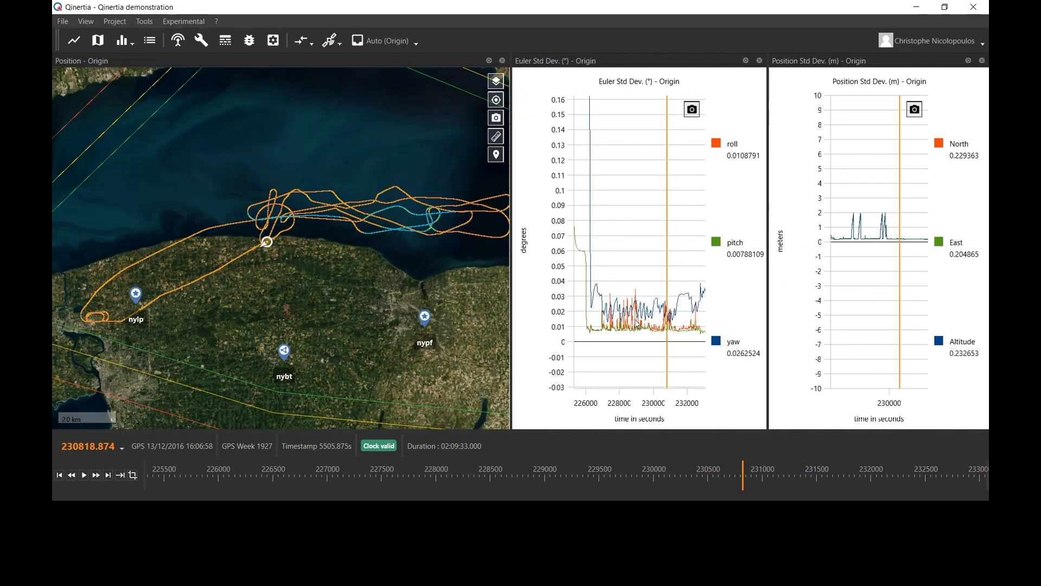
pyautogui.scroll(3, 611, 317)
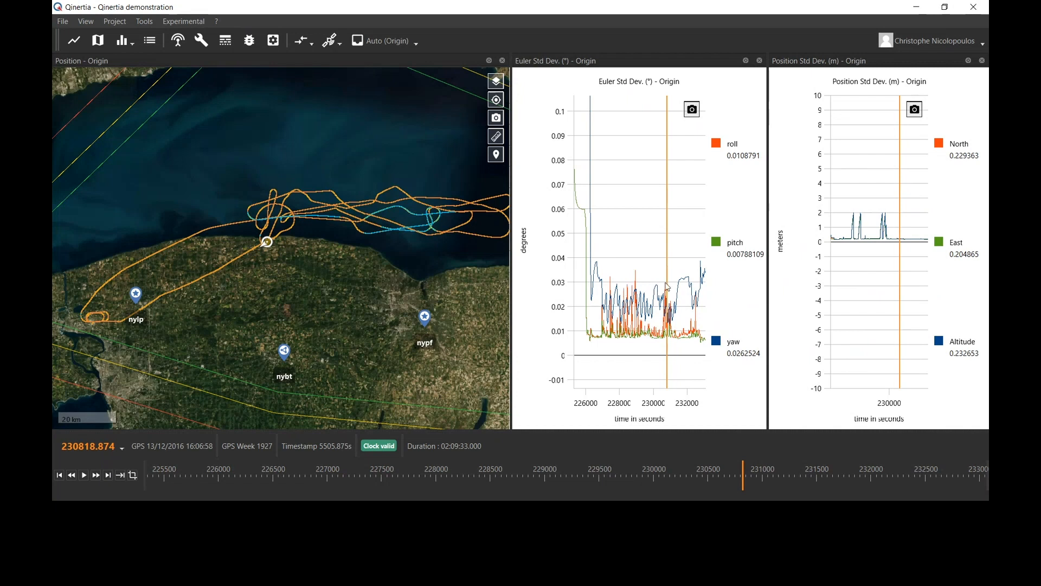
# - Examine the north, east and altitude standard deviations in the Position Std Dev. graph at a finer vertical scale
pyautogui.scroll(5, 883, 279)
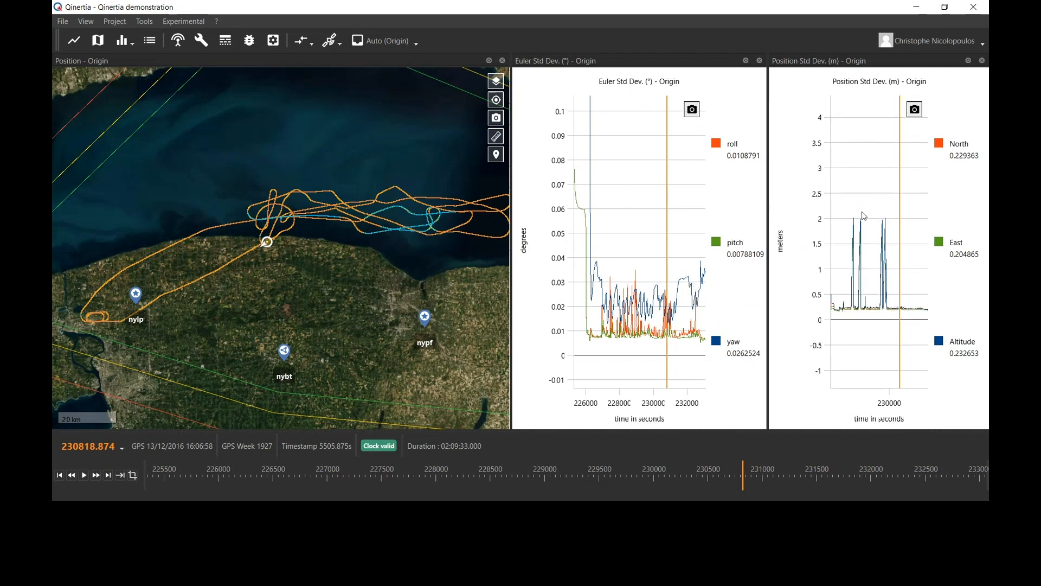
pyautogui.scroll(2, 881, 313)
pyautogui.scroll(4, 882, 312)
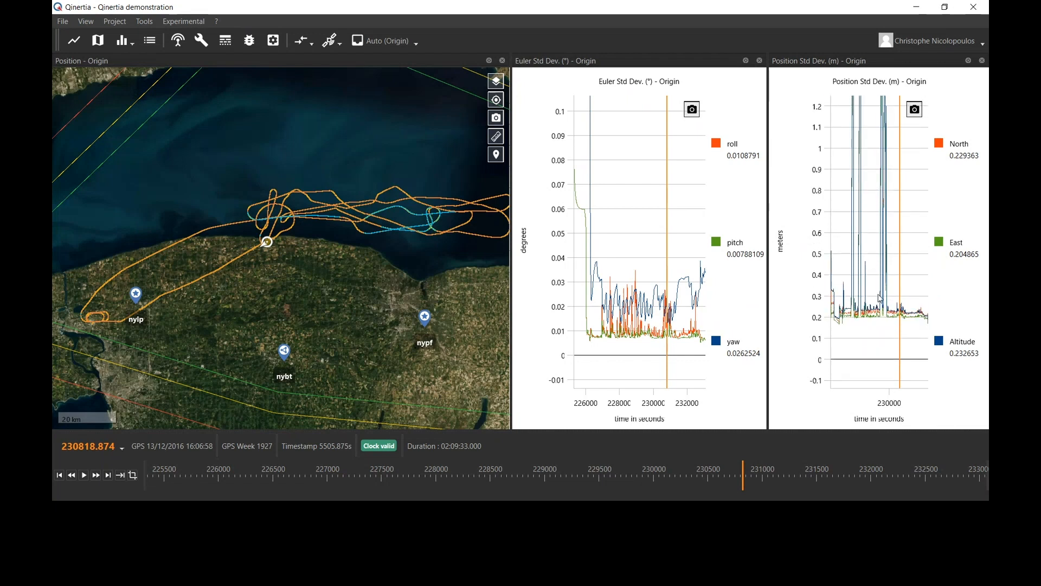
pyautogui.click(873, 319)
pyautogui.scroll(3, 870, 319)
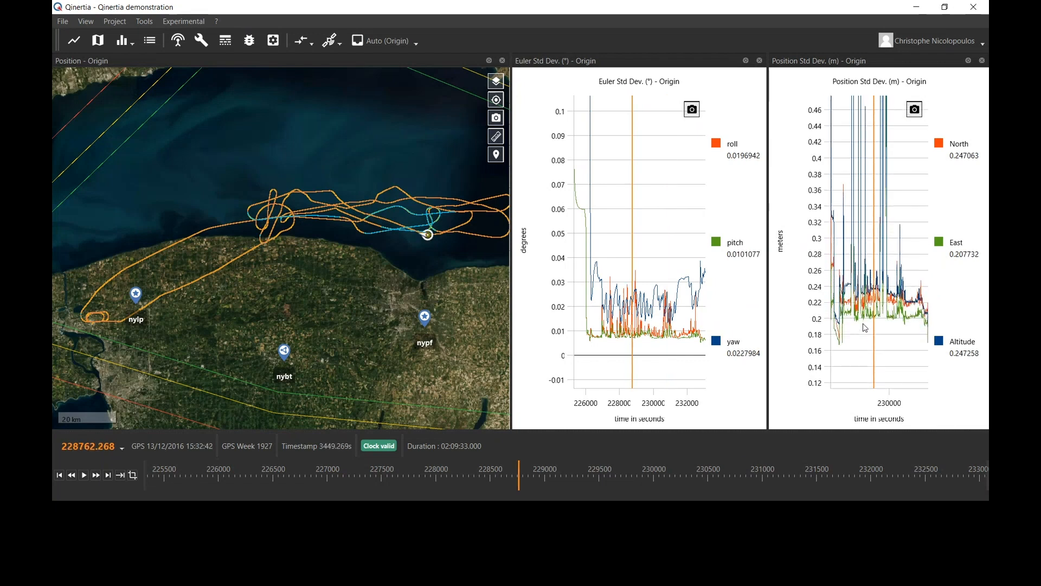
pyautogui.scroll(1, 843, 318)
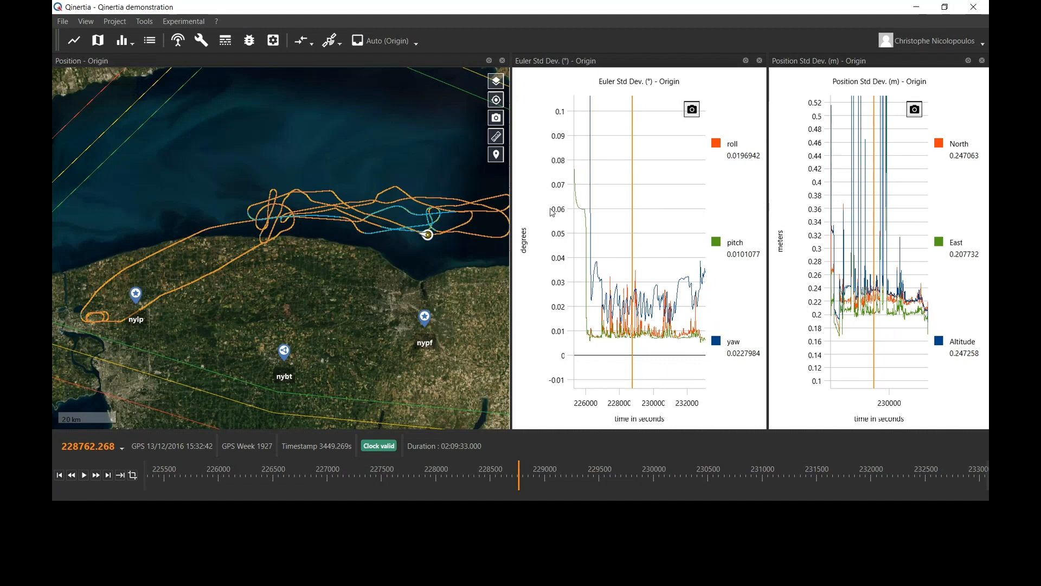
# - Set the map's EKF display mode to Quality, with the whole base station network and trajectory in view
pyautogui.scroll(-3, 383, 249)
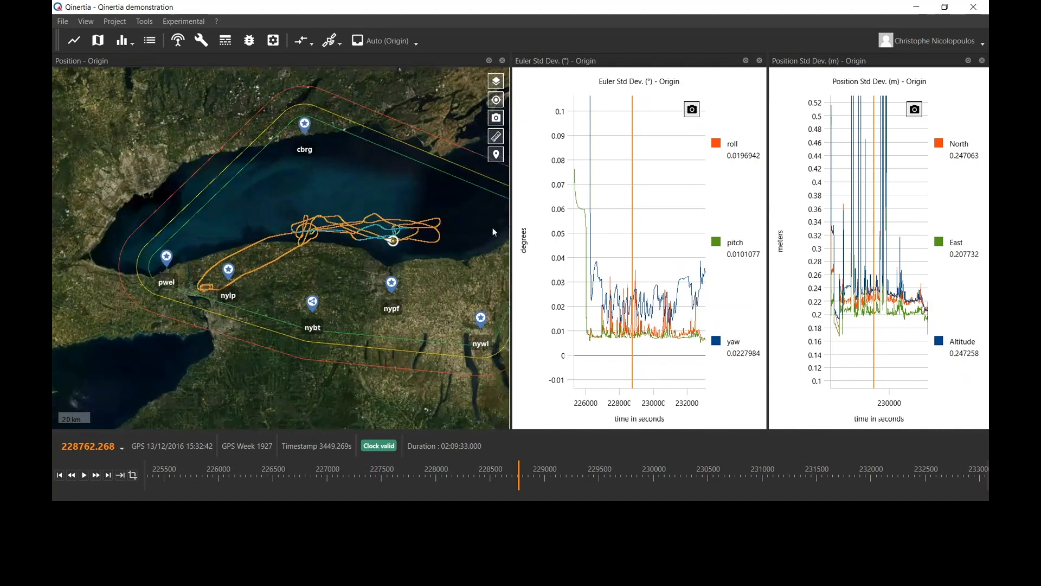
pyautogui.click(496, 81)
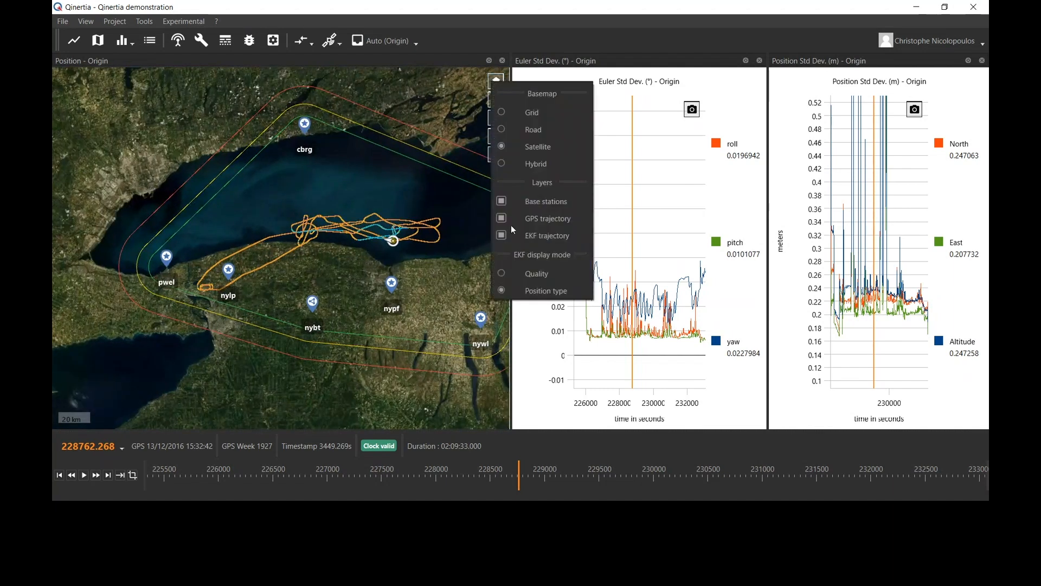
pyautogui.click(536, 273)
pyautogui.moveTo(449, 295); pyautogui.dragTo(418, 303)
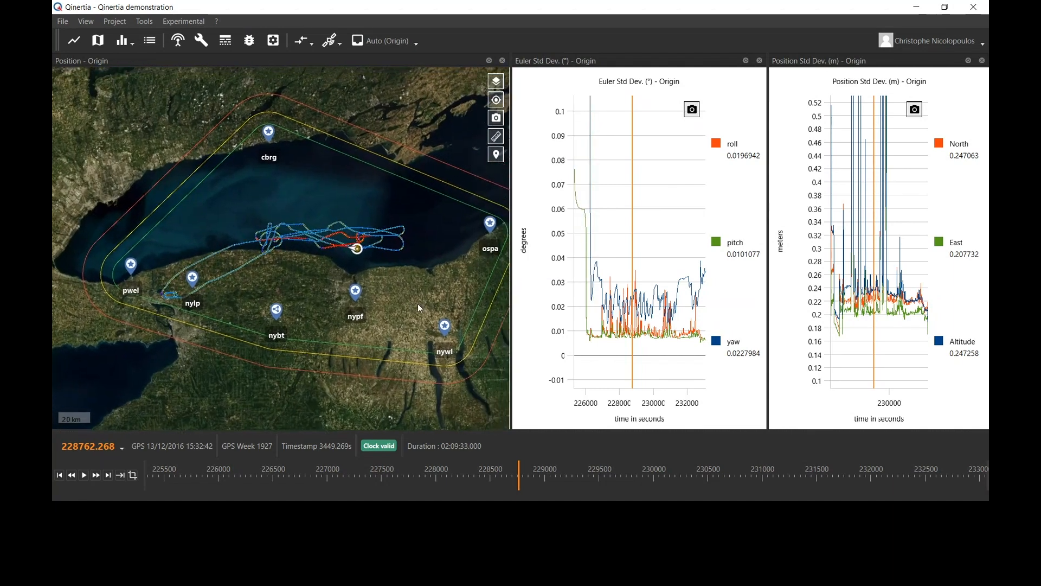
# - Run the tight coupling processing and review the Rover Results of its preprocessing report, including the GLONASS G1 signal line
pyautogui.click(308, 44)
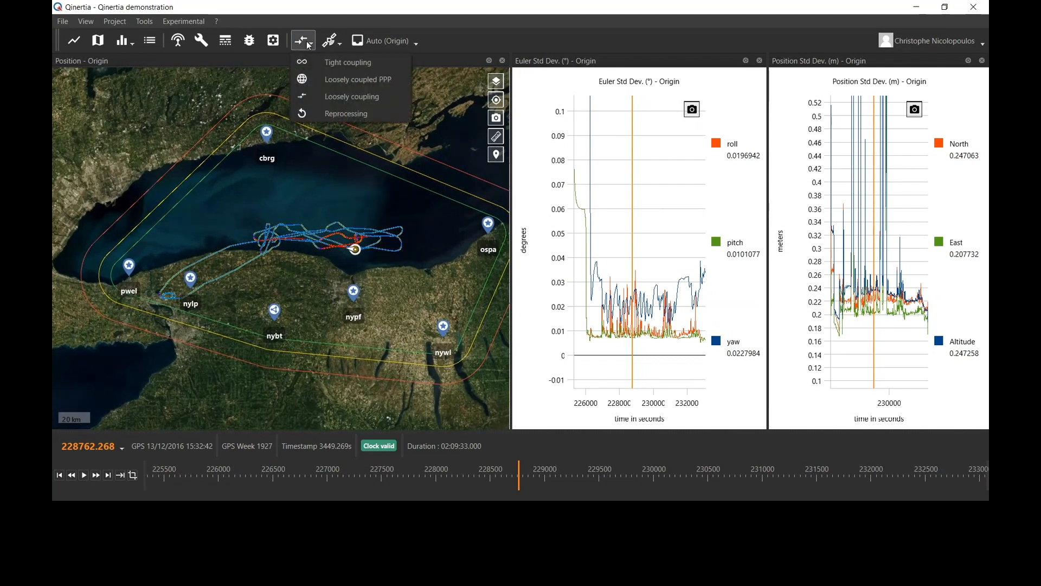
pyautogui.click(321, 68)
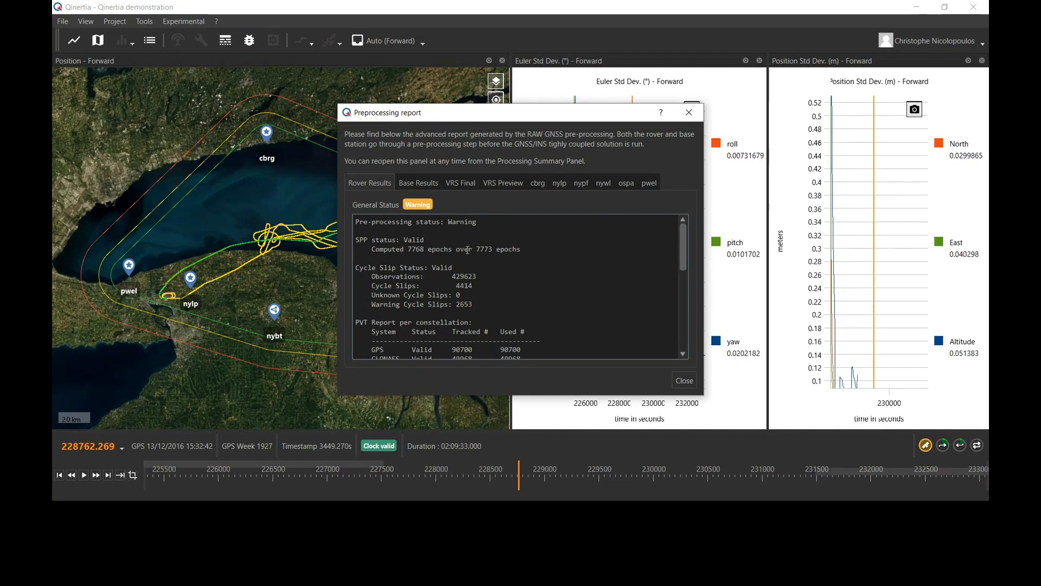
pyautogui.scroll(-10, 536, 247)
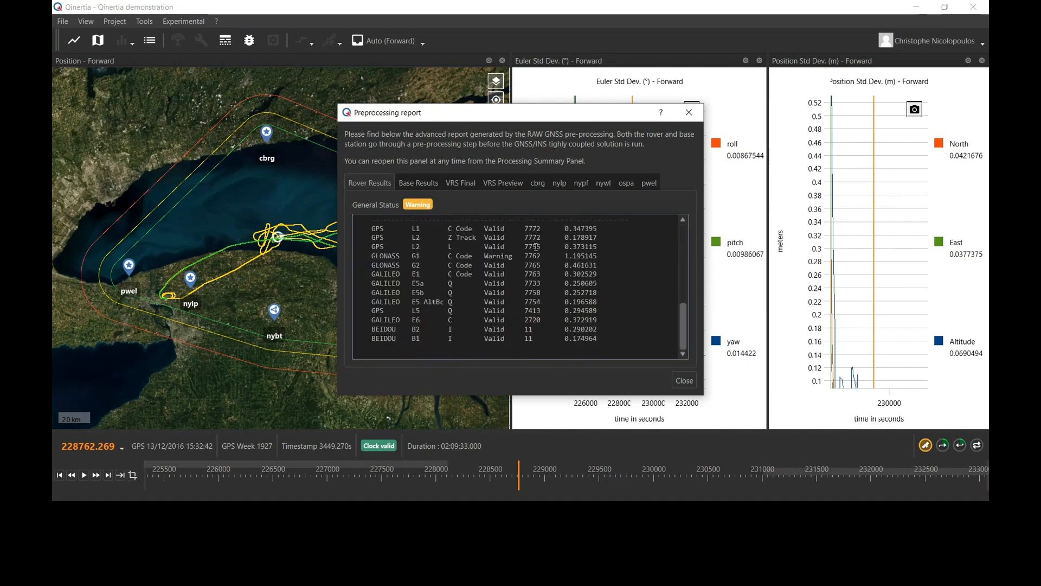
pyautogui.moveTo(385, 256); pyautogui.dragTo(415, 256)
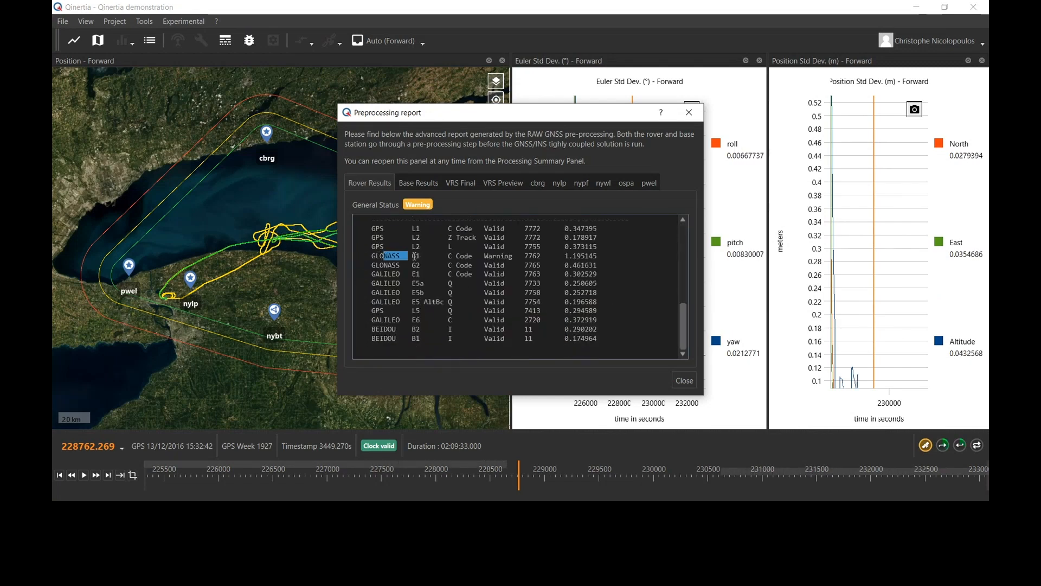
pyautogui.scroll(10, 415, 256)
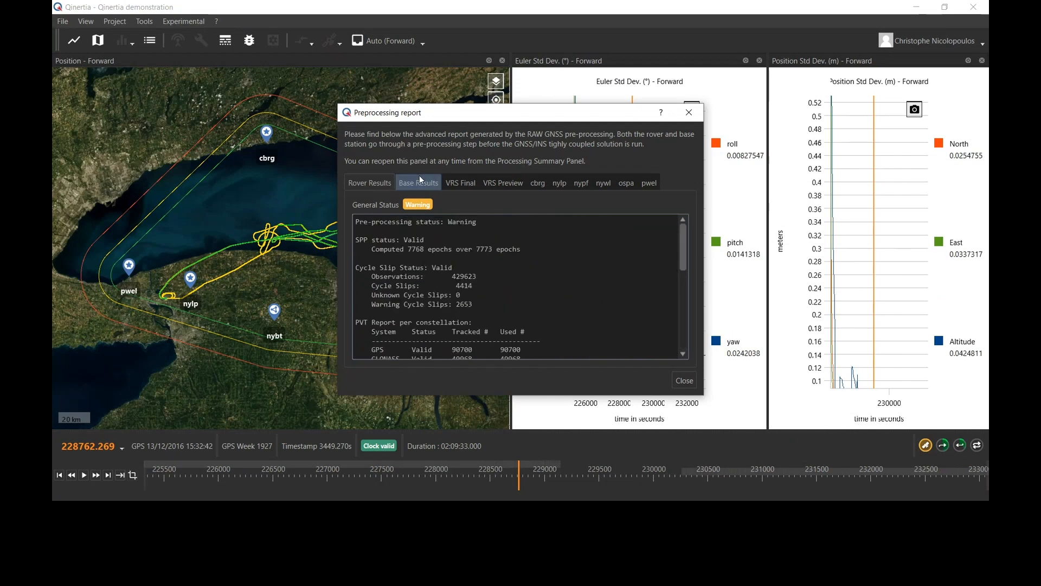
# - Review the preprocessing report's VRS and individual base station results, including the full pwel report, and close the report
pyautogui.click(460, 183)
pyautogui.click(496, 185)
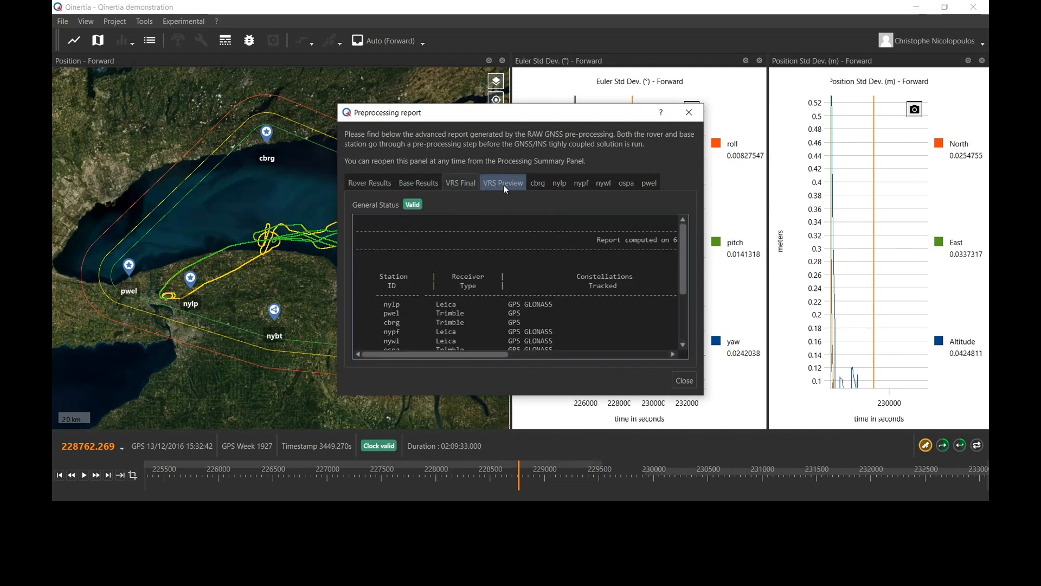
pyautogui.click(538, 182)
pyautogui.click(560, 182)
pyautogui.click(581, 182)
pyautogui.click(626, 183)
pyautogui.click(650, 185)
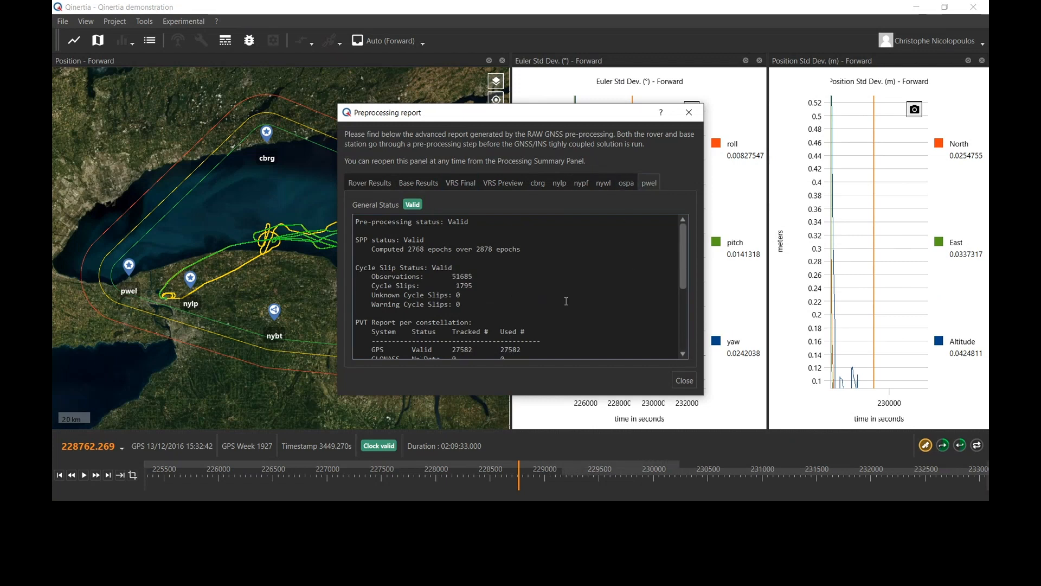
pyautogui.scroll(-5, 566, 301)
pyautogui.scroll(5, 541, 280)
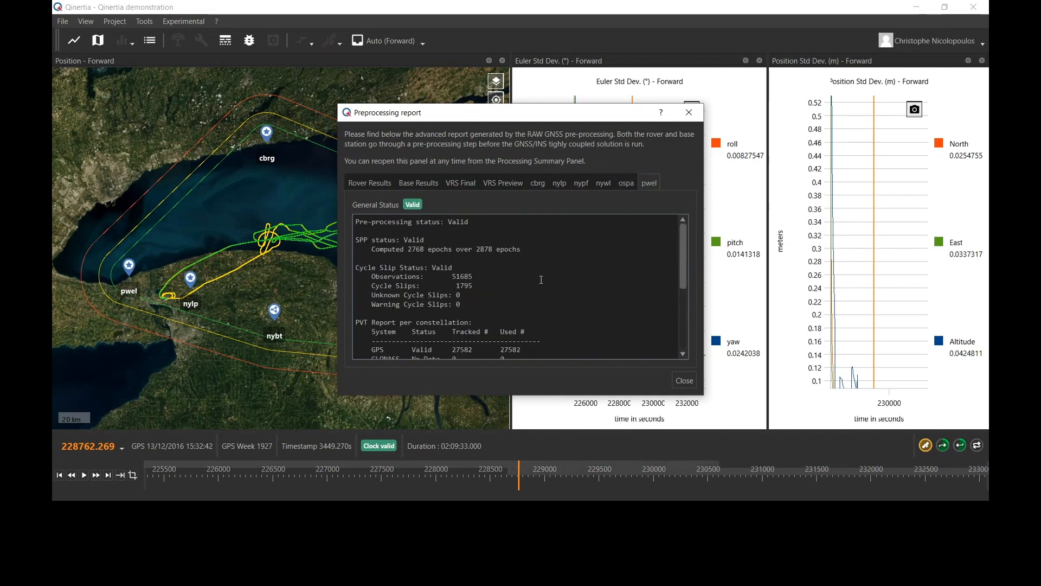
pyautogui.scroll(-6, 542, 280)
pyautogui.scroll(6, 541, 280)
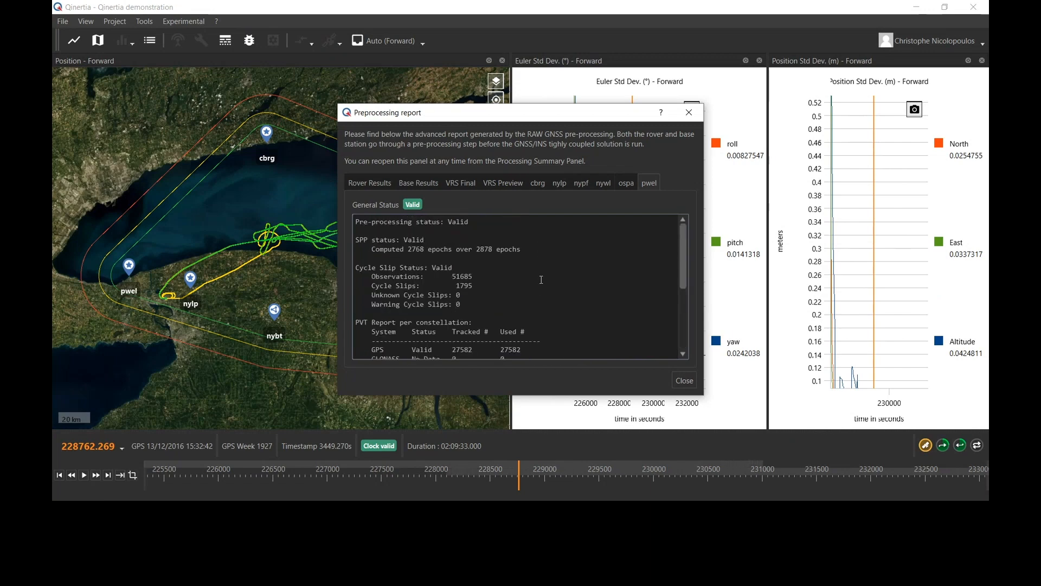
pyautogui.click(685, 382)
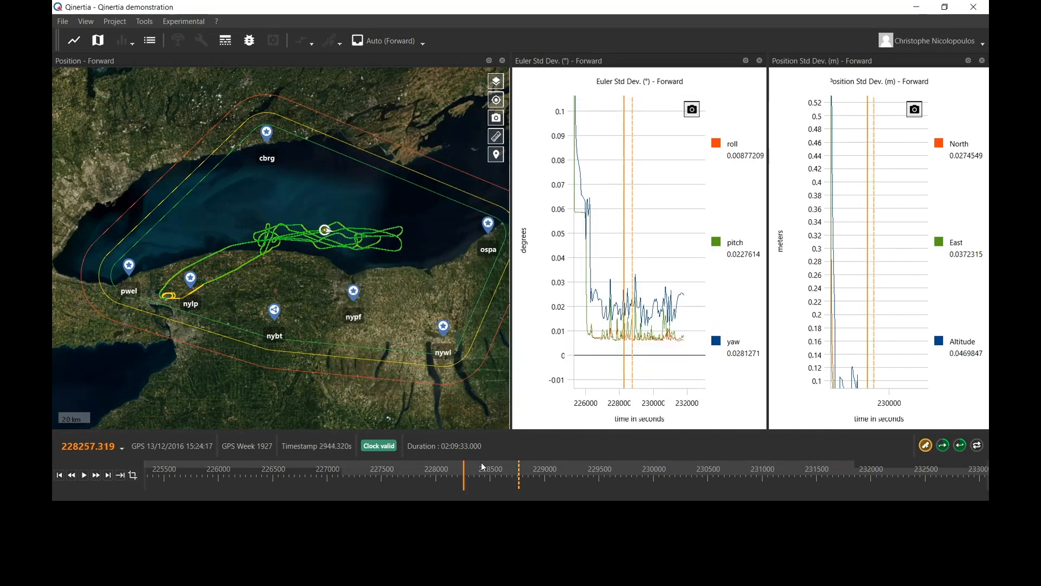
# - Move the time cursor through the early part of the flight to inspect the forward solution's standard deviations
pyautogui.moveTo(463, 462)
pyautogui.mouseDown()
pyautogui.moveTo(311, 473)
pyautogui.moveTo(911, 474)
pyautogui.moveTo(223, 483)
pyautogui.mouseUp()
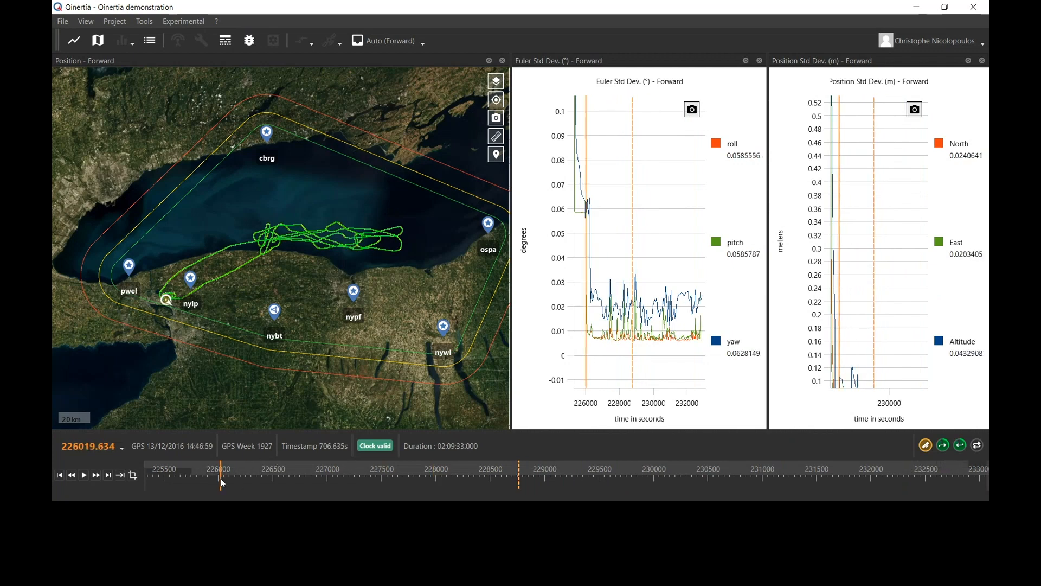
pyautogui.moveTo(223, 483)
pyautogui.mouseDown()
pyautogui.moveTo(169, 479)
pyautogui.moveTo(317, 483)
pyautogui.mouseUp()
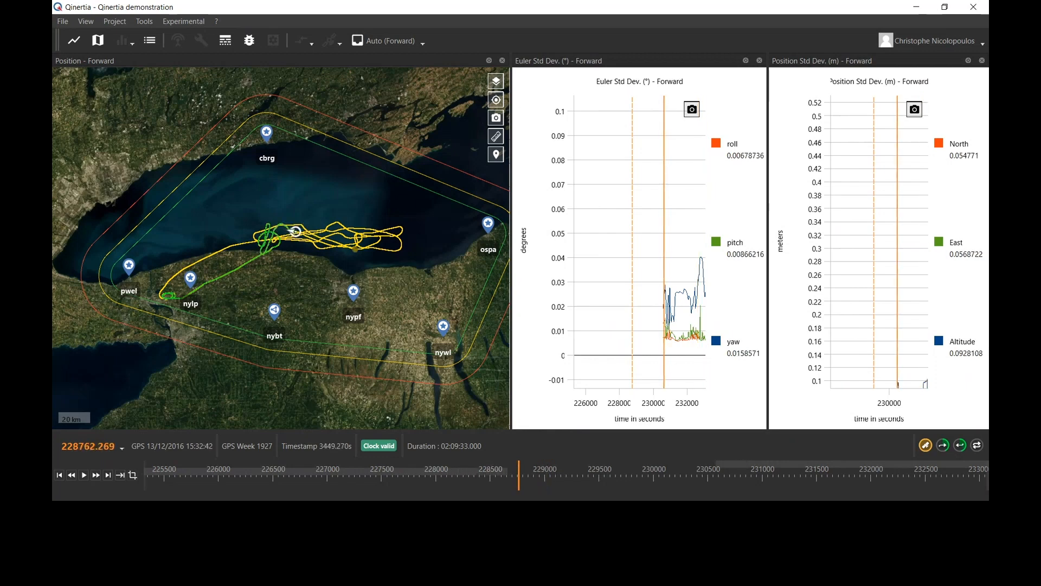
# - Switch to the SBG Systems base stations web map and survey the station coverage across Europe, Asia and the Americas
pyautogui.hotkey('alt', 'Tab')
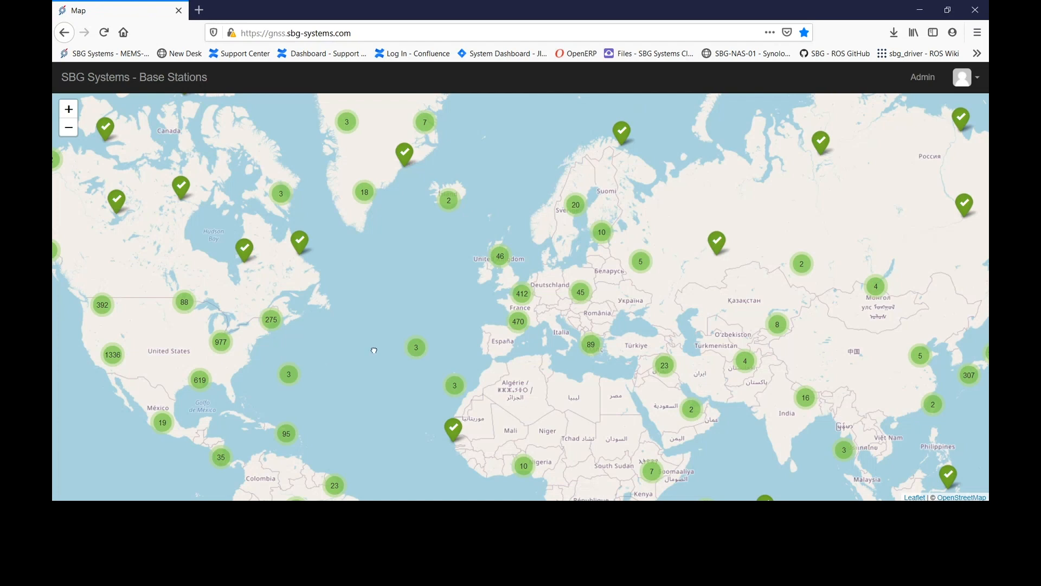
pyautogui.moveTo(374, 350); pyautogui.dragTo(343, 321)
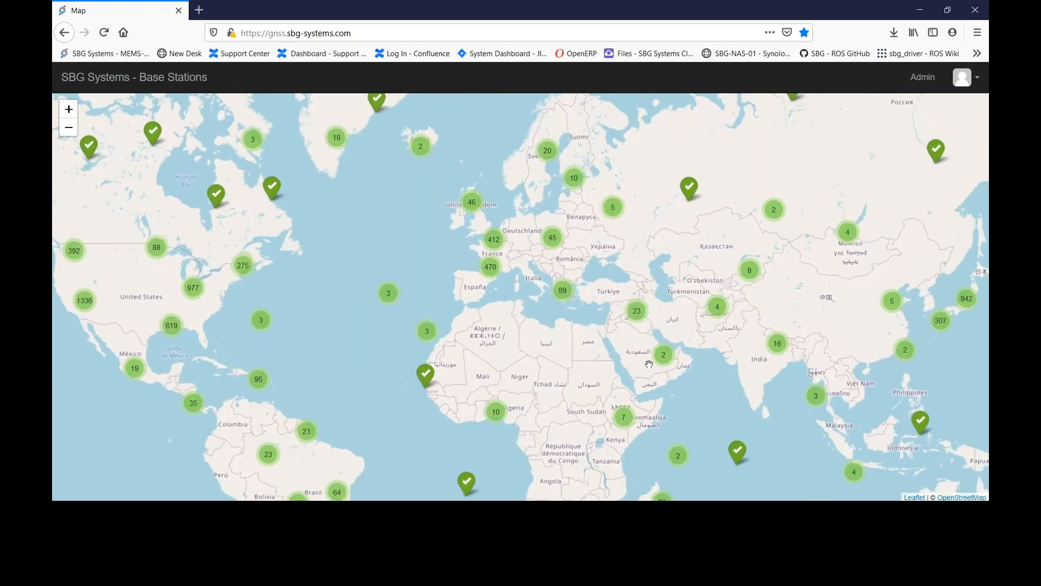
pyautogui.moveTo(711, 383); pyautogui.dragTo(492, 413)
pyautogui.moveTo(831, 289); pyautogui.dragTo(616, 302)
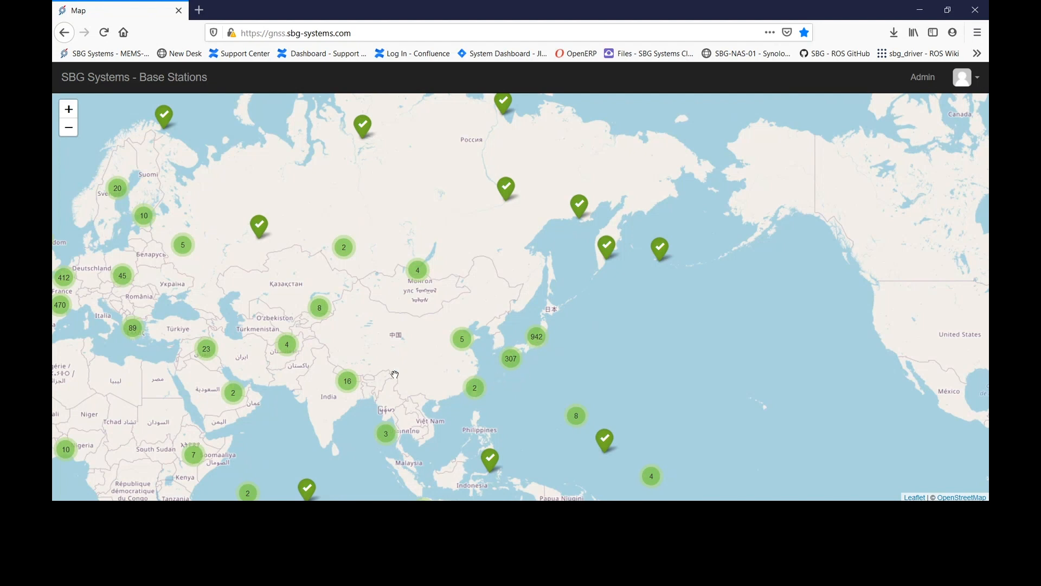
pyautogui.moveTo(395, 374); pyautogui.dragTo(413, 374)
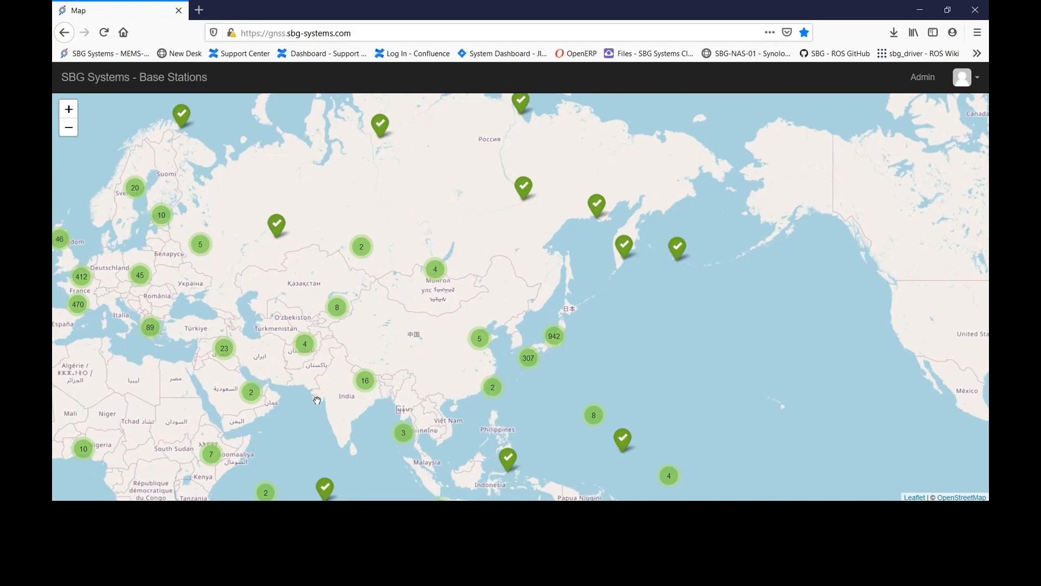
pyautogui.moveTo(292, 420); pyautogui.dragTo(588, 370)
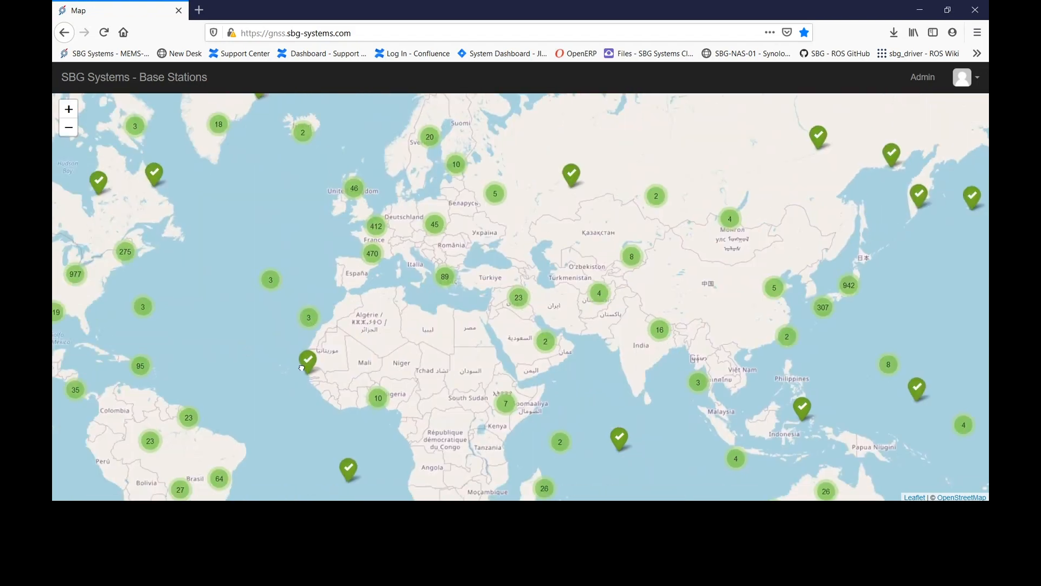
pyautogui.moveTo(302, 368); pyautogui.dragTo(653, 396)
# - Check the details of the TXKA base station east of Dallas, including its constellations and the provider's further information
pyautogui.scroll(2, 477, 365)
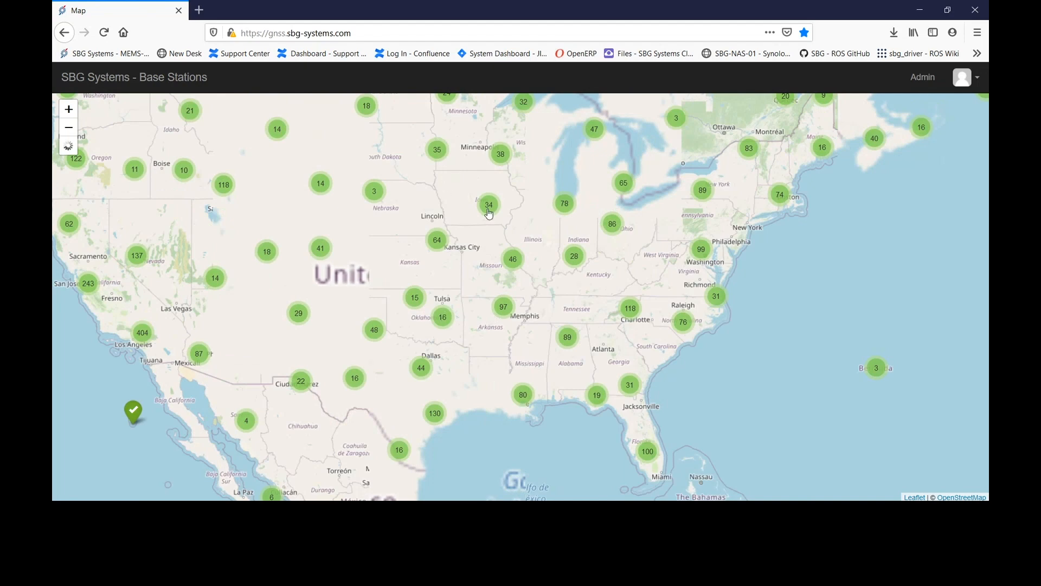
pyautogui.scroll(2, 466, 365)
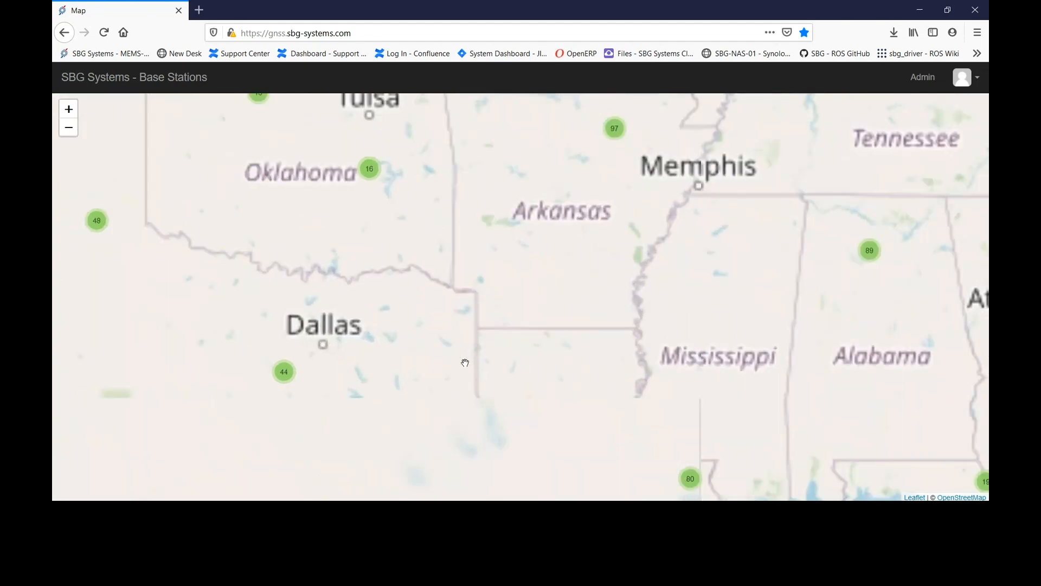
pyautogui.moveTo(415, 369); pyautogui.dragTo(558, 310)
pyautogui.scroll(1, 535, 312)
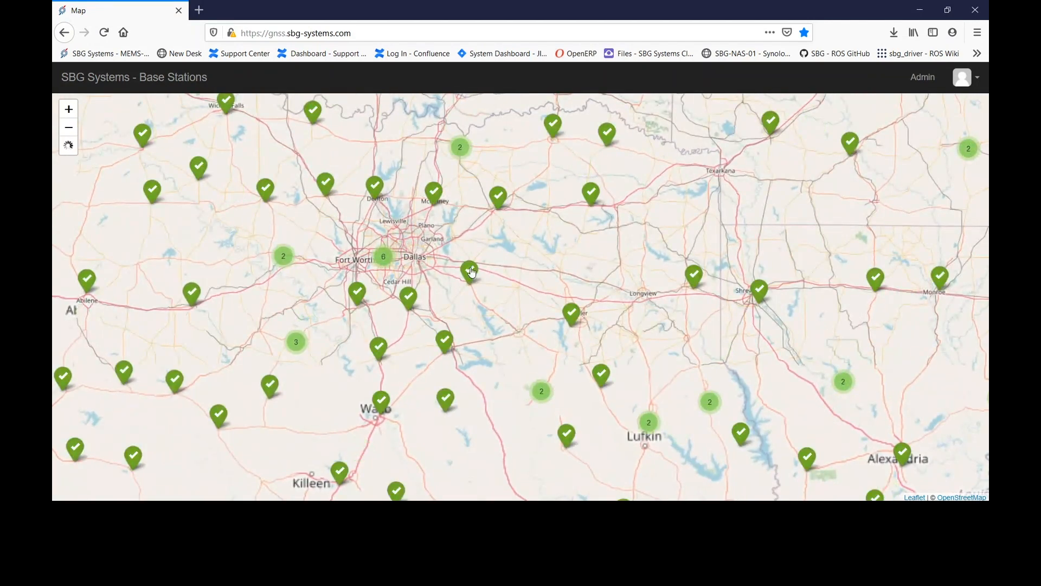
pyautogui.click(474, 277)
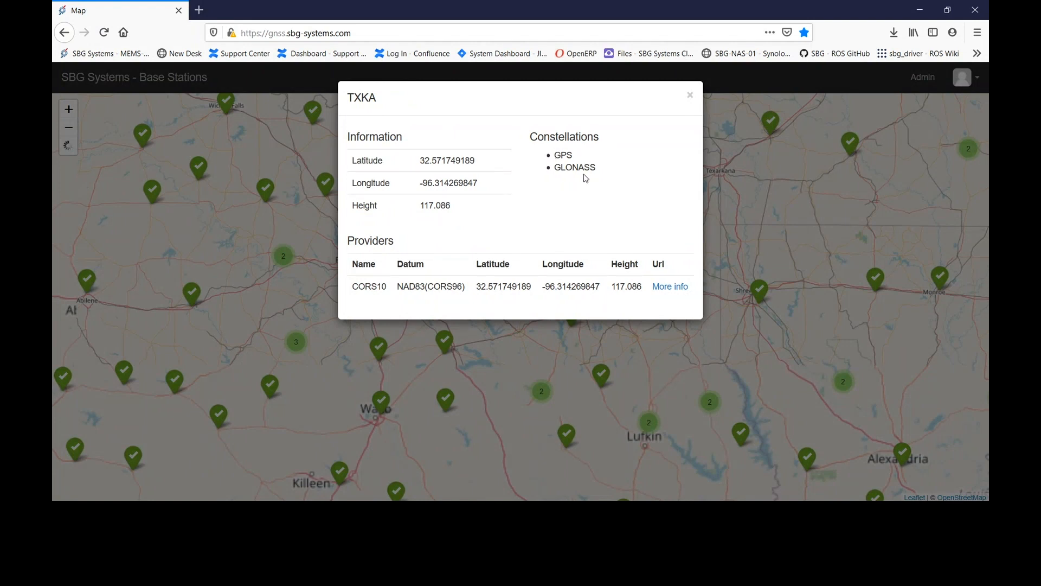
pyautogui.click(675, 293)
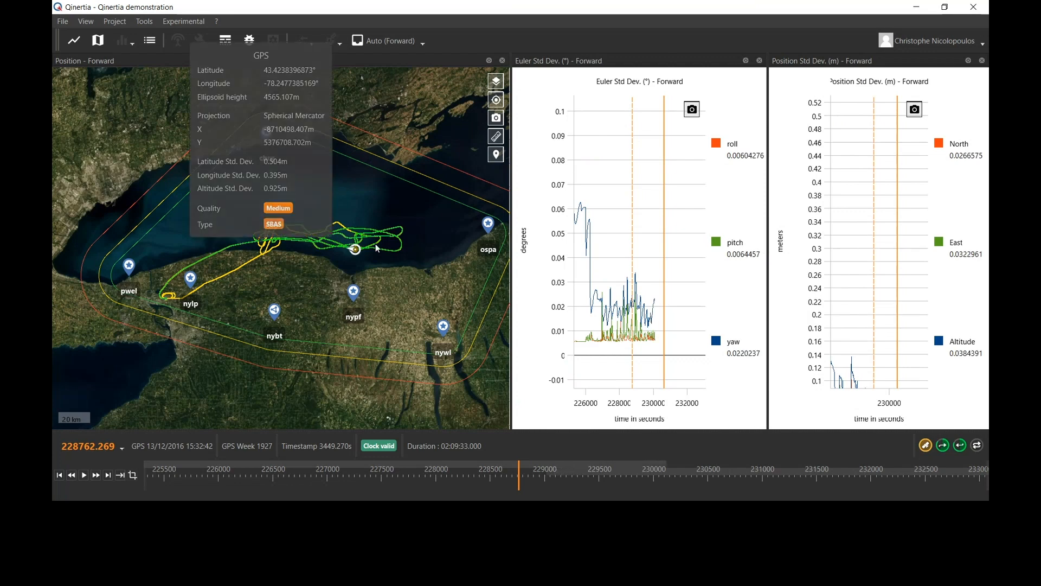
# - Back in Qinertia, inspect the ongoing processing along the timeline and rescale the Position Std Dev. graph around its curves
pyautogui.click(769, 472)
pyautogui.moveTo(769, 468); pyautogui.dragTo(498, 464)
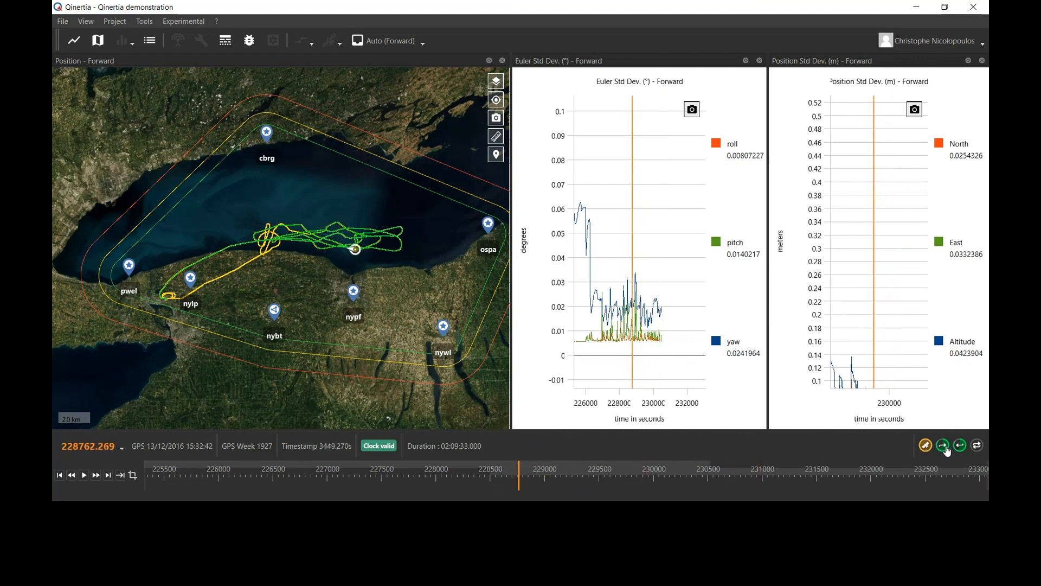
pyautogui.scroll(3, 541, 475)
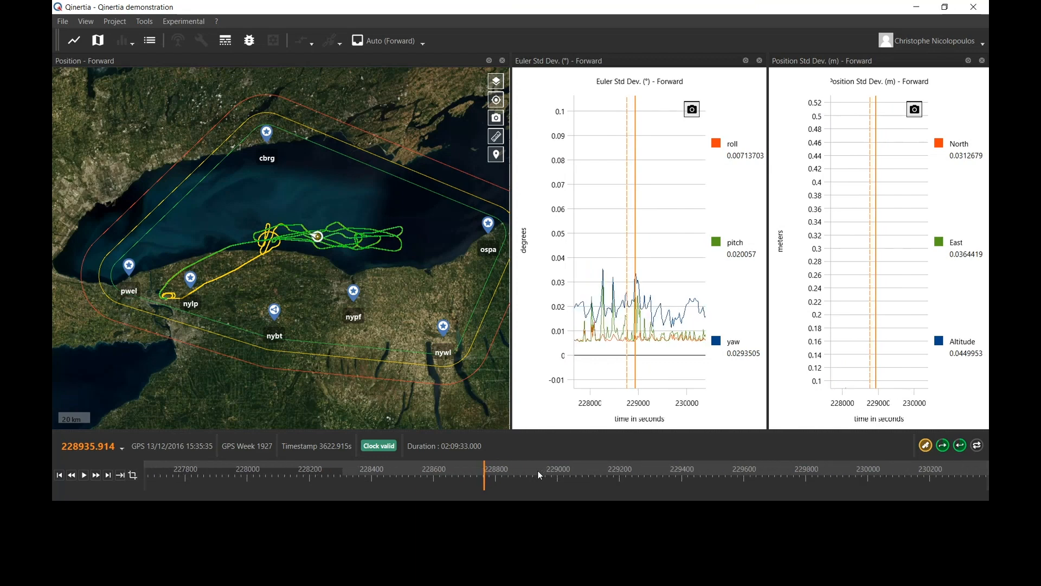
pyautogui.scroll(-3, 540, 475)
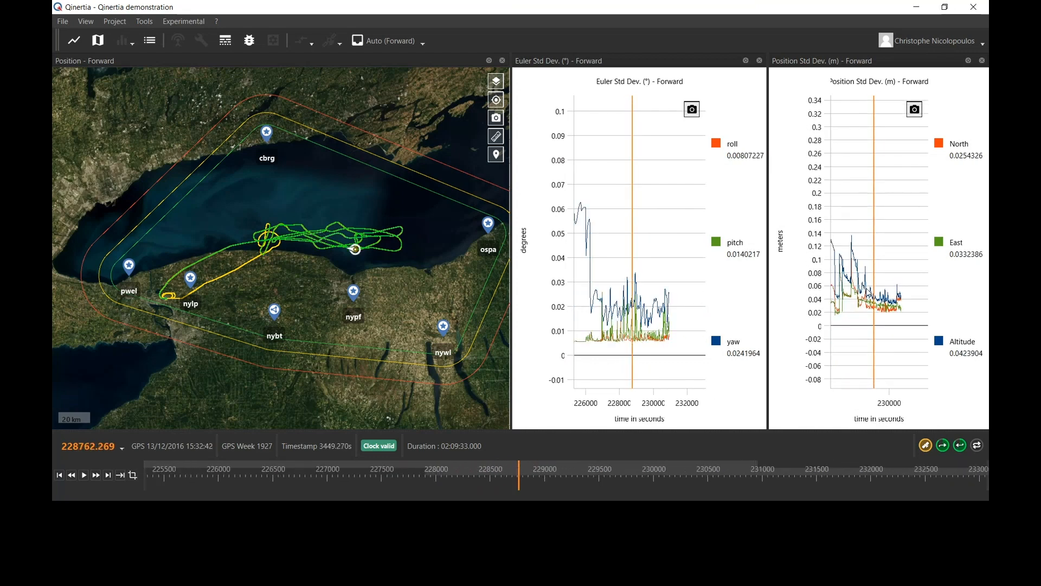
pyautogui.scroll(-2, 860, 318)
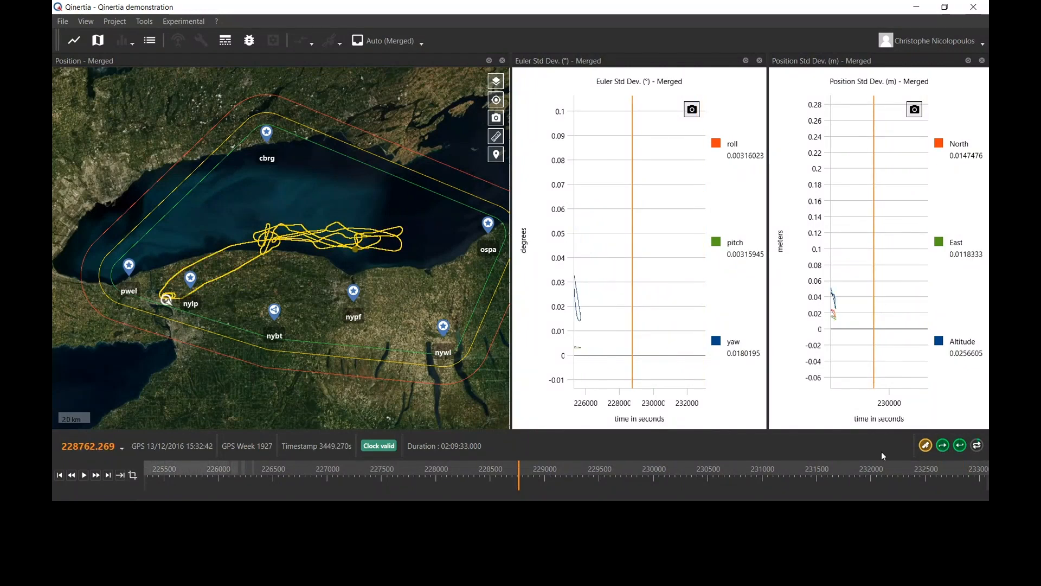
# - Move the time cursor along the flight to inspect the merged solution's Euler and position standard deviations
pyautogui.moveTo(268, 474); pyautogui.dragTo(584, 476)
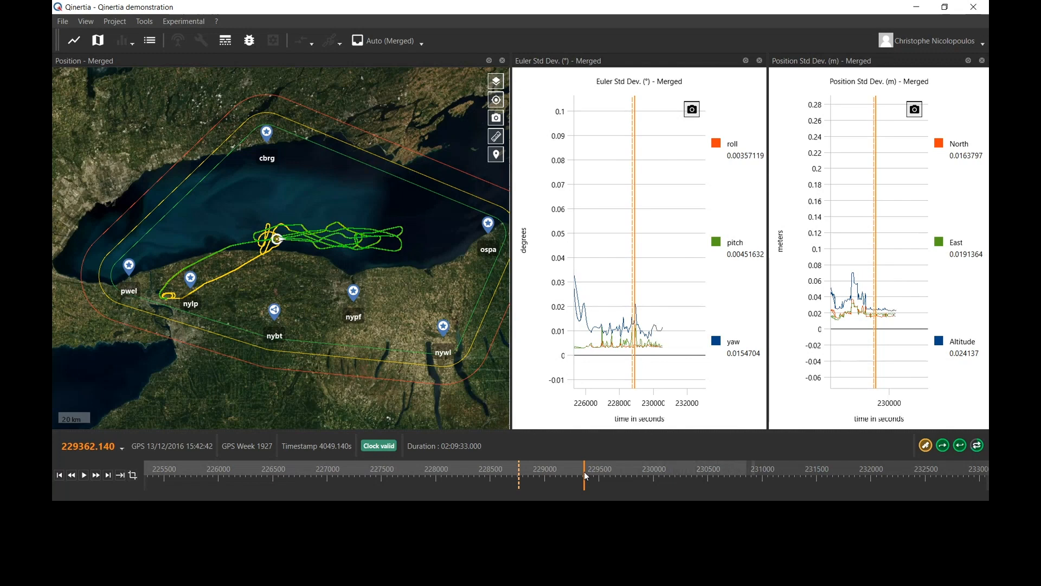
pyautogui.moveTo(584, 471); pyautogui.dragTo(582, 473)
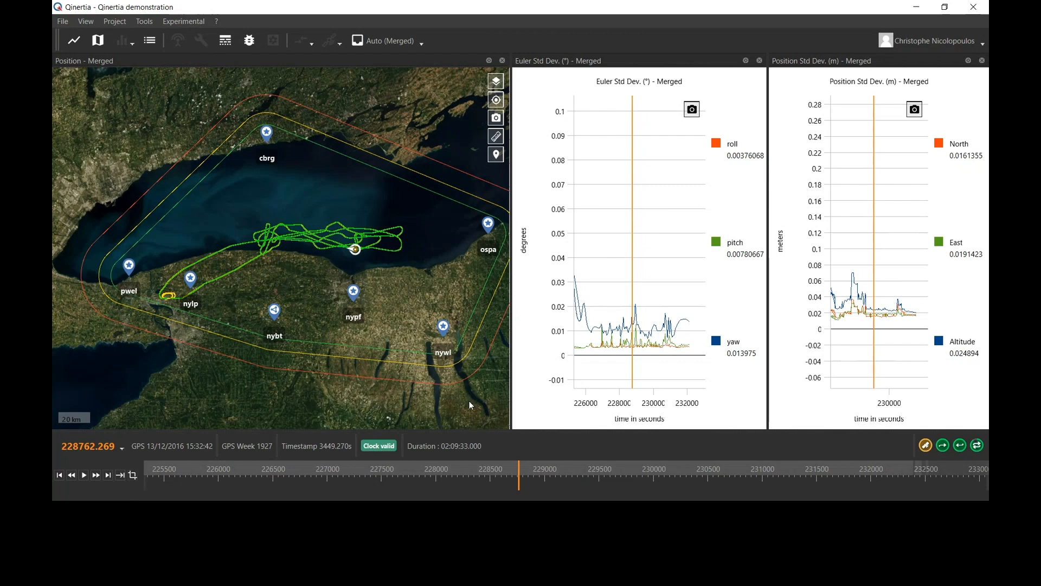
# - Accept the estimated GNSS primary lever arm and dual antenna alignment for use in the project
pyautogui.moveTo(470, 401); pyautogui.dragTo(438, 397)
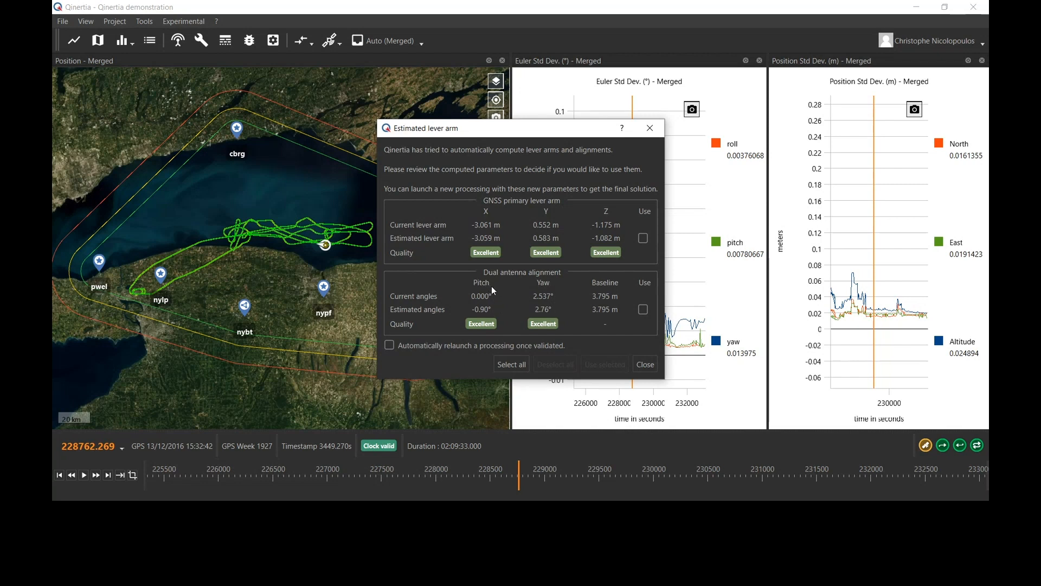
pyautogui.click(508, 369)
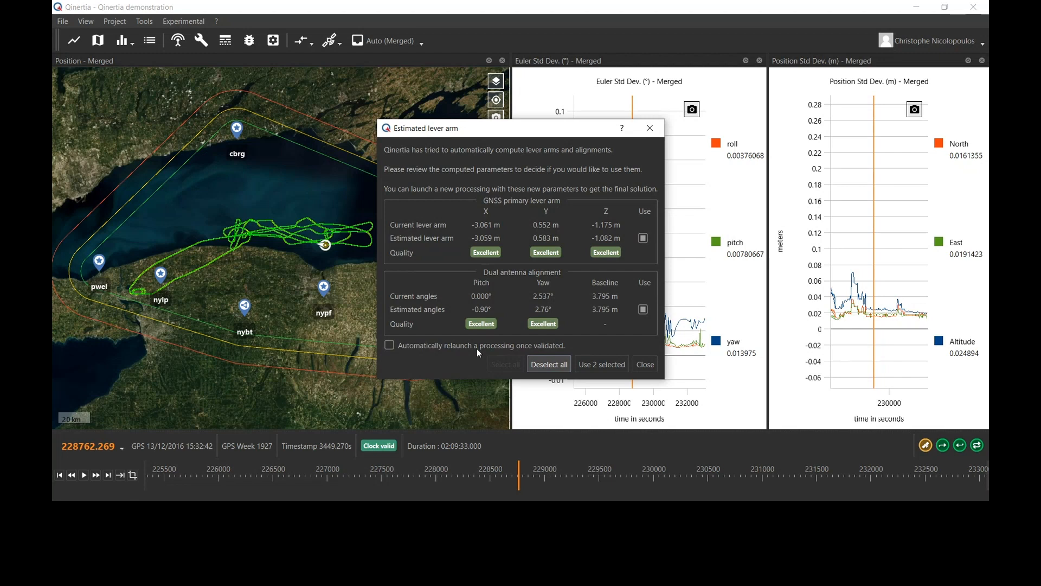
pyautogui.click(604, 365)
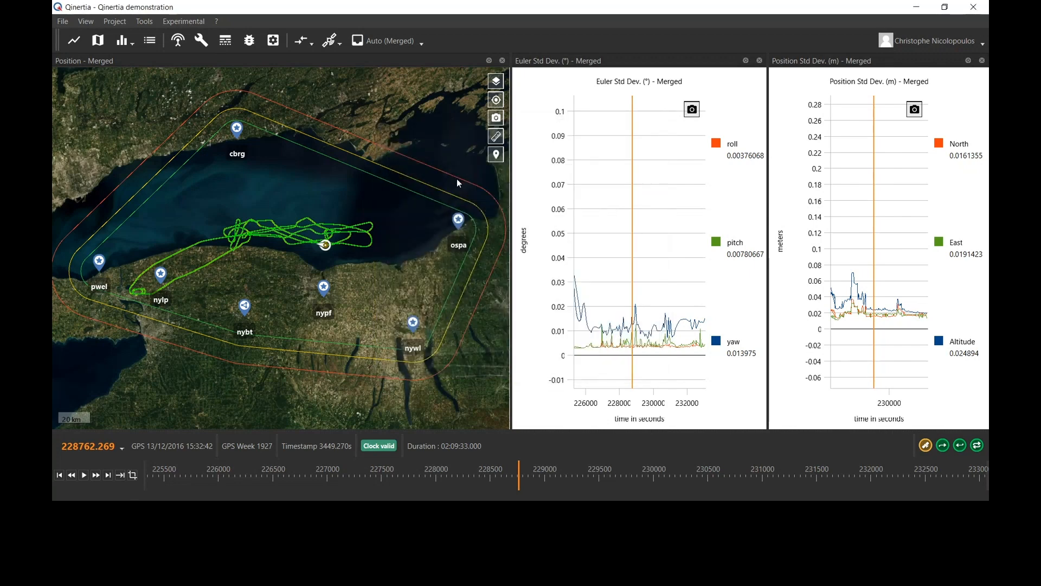
pyautogui.moveTo(253, 187); pyautogui.dragTo(261, 187)
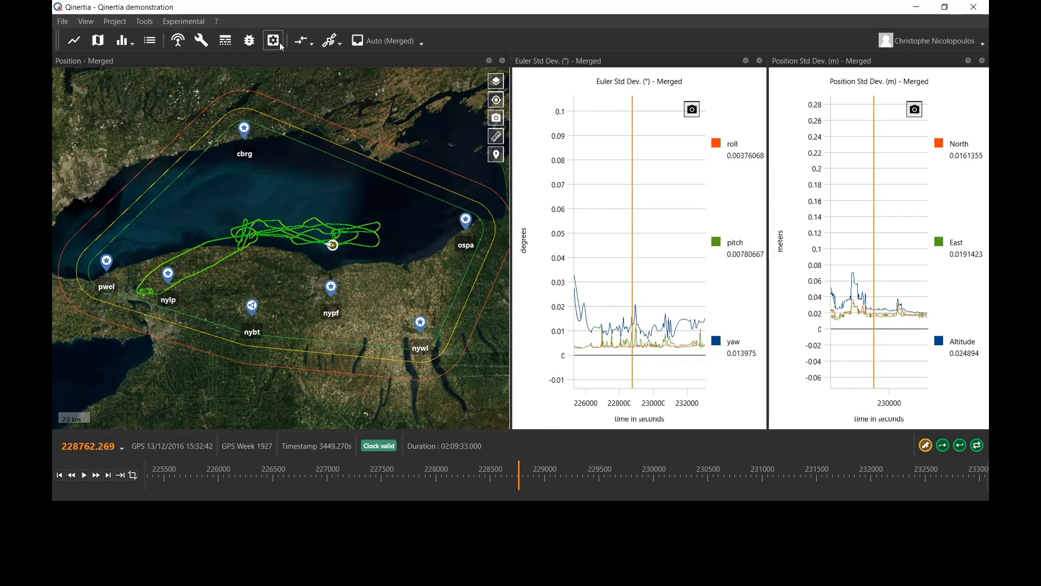
# - Review the cbrg station in base stations management and the GSI entry in the GNSS data providers list
pyautogui.click(178, 42)
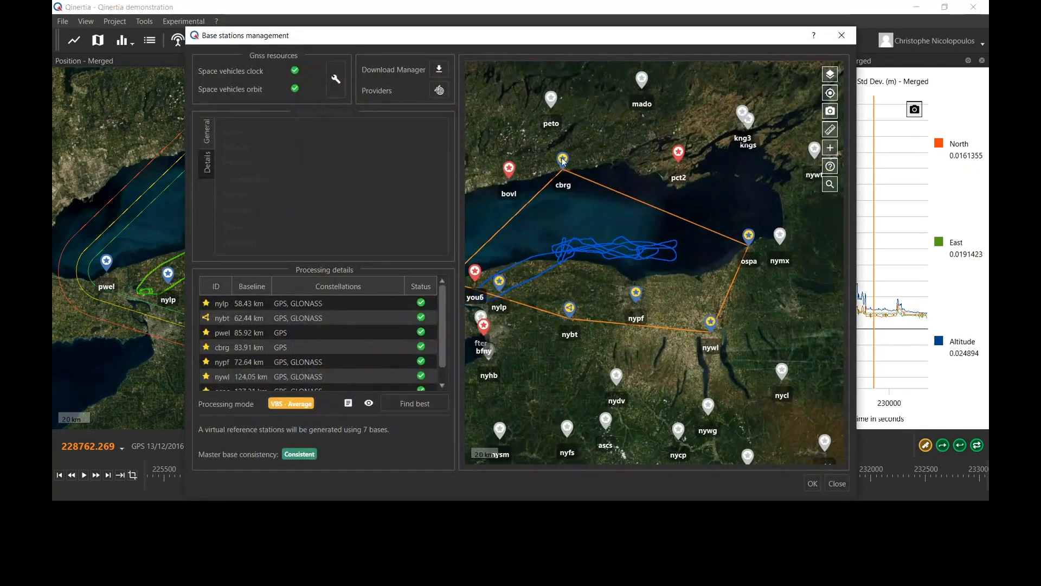
pyautogui.click(564, 161)
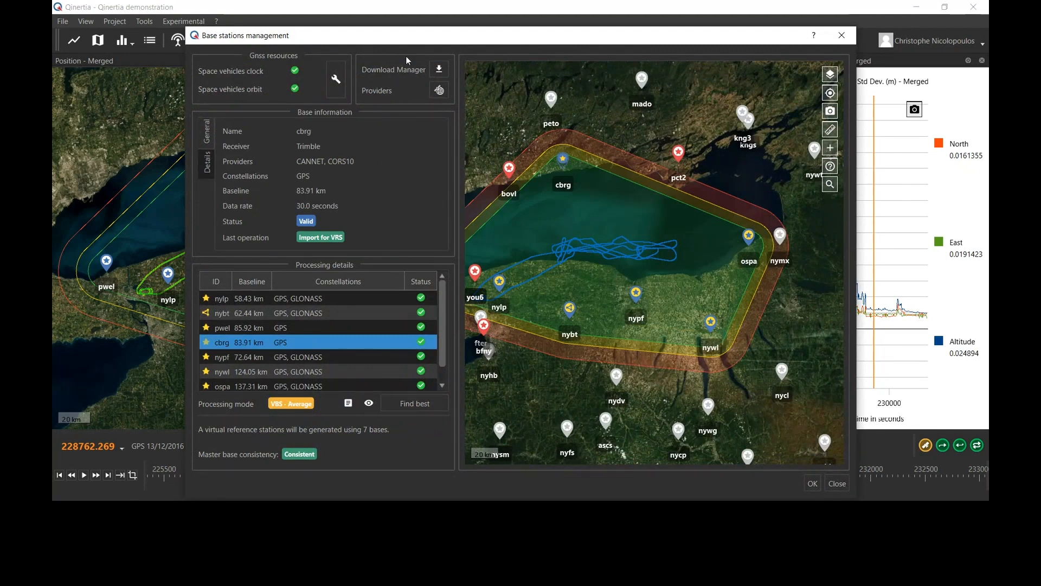
pyautogui.click(439, 90)
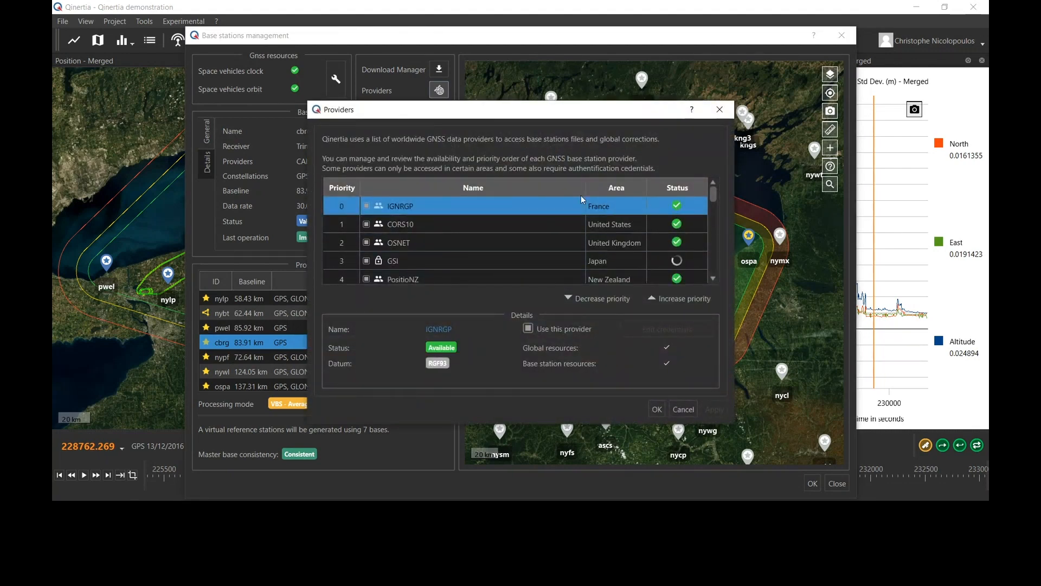
pyautogui.click(508, 263)
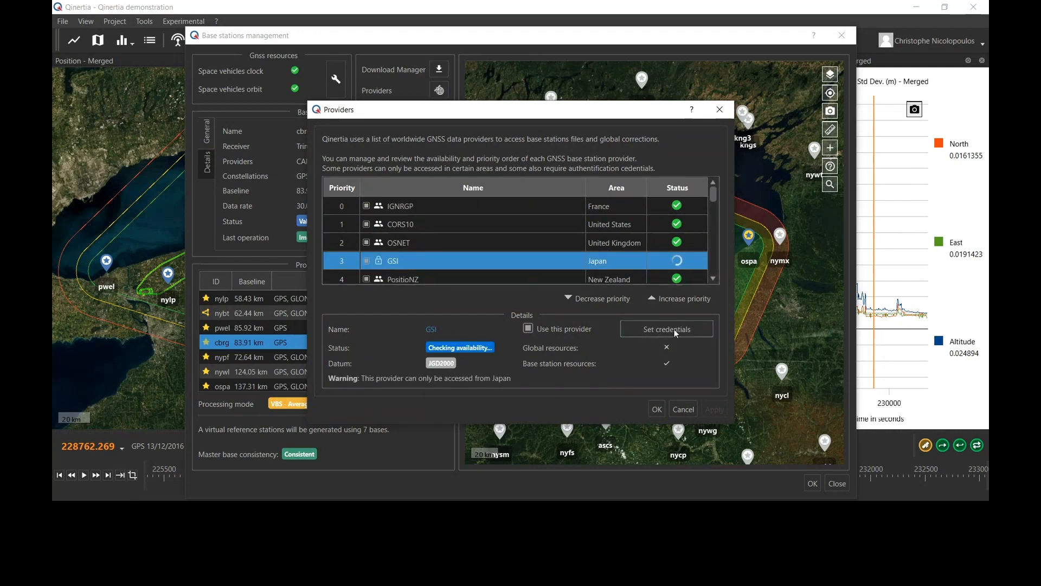
pyautogui.click(684, 412)
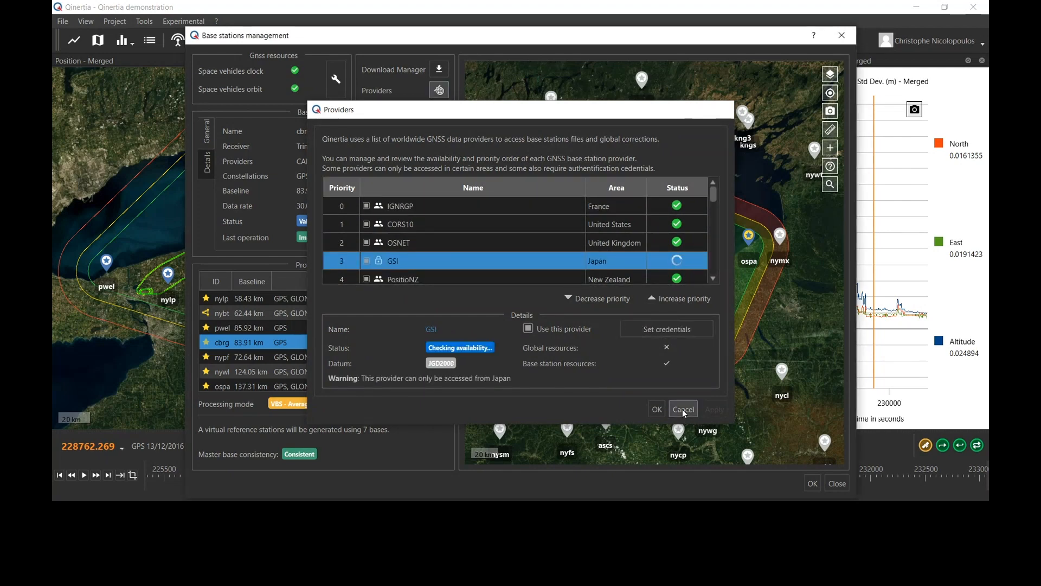
pyautogui.click(841, 37)
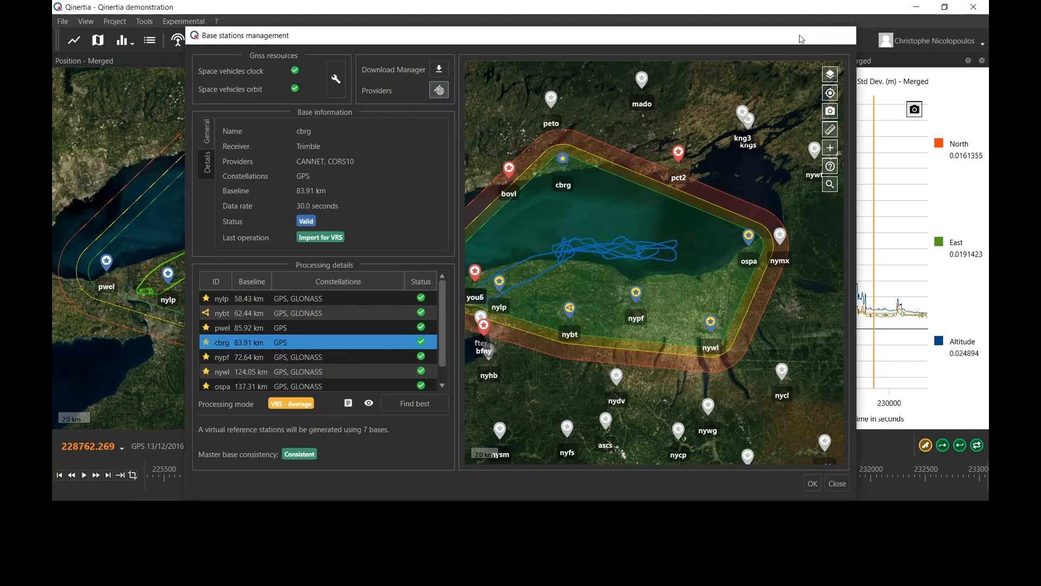
# - Review the project settings for processing, the IMU model and the GNSS antenna lever arms
pyautogui.click(202, 42)
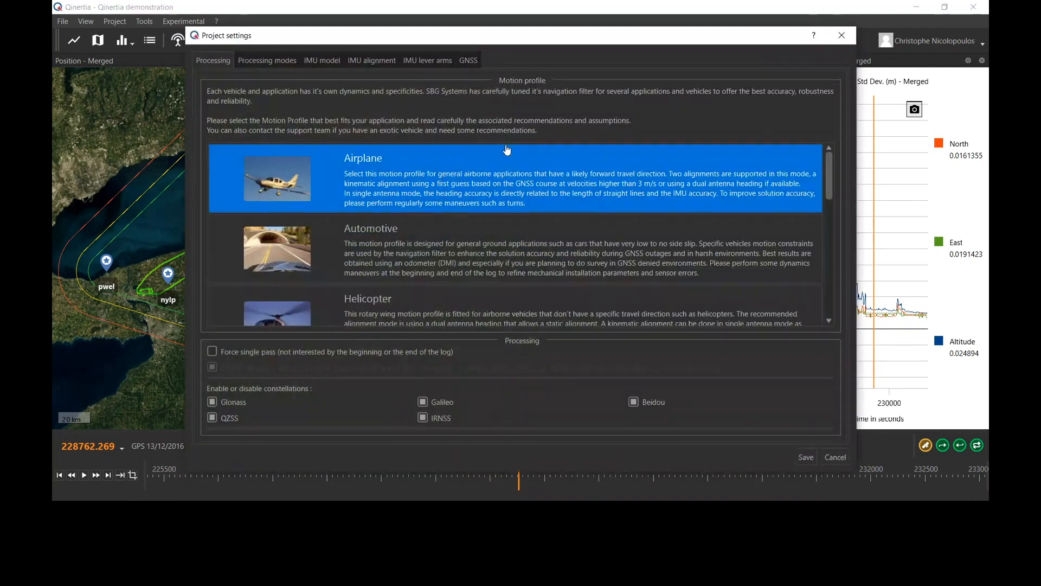
pyautogui.click(273, 62)
pyautogui.click(322, 60)
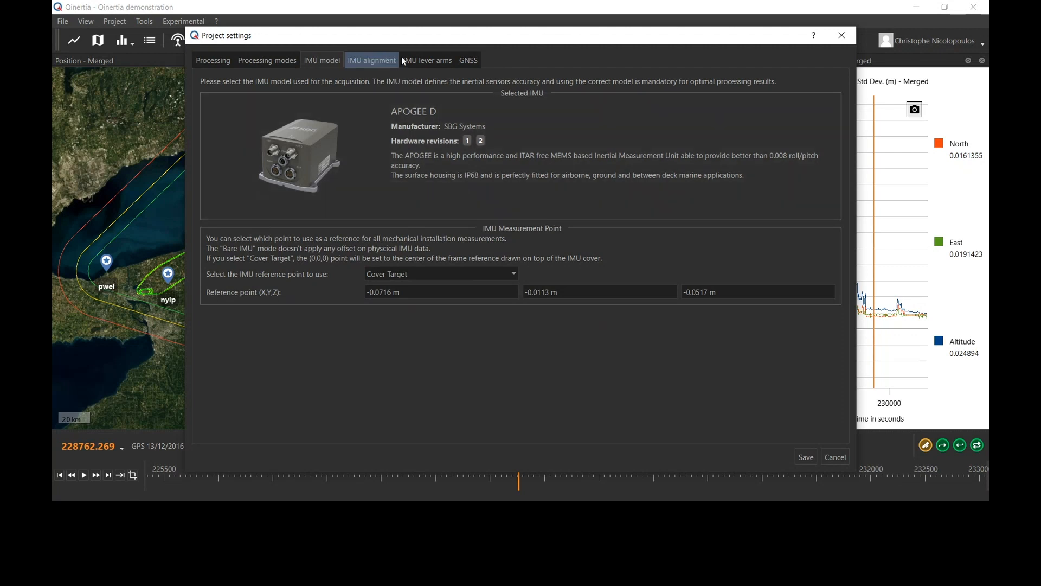
pyautogui.click(468, 60)
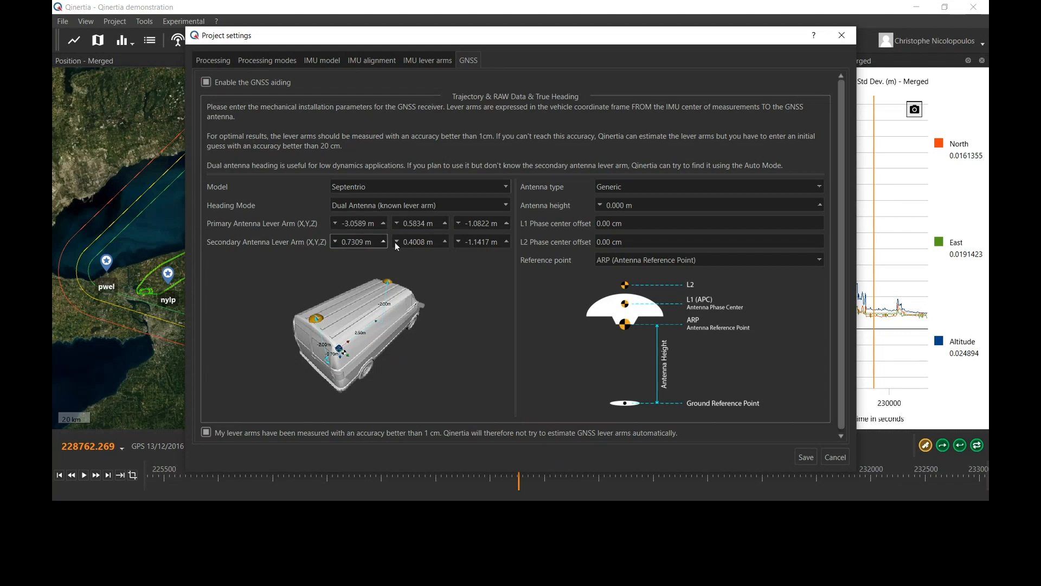
# - Mark the GNSS lever arms as measured with an accuracy better than 1 cm and save the project settings, accepting the mechanical changes
pyautogui.scroll(-1, 464, 336)
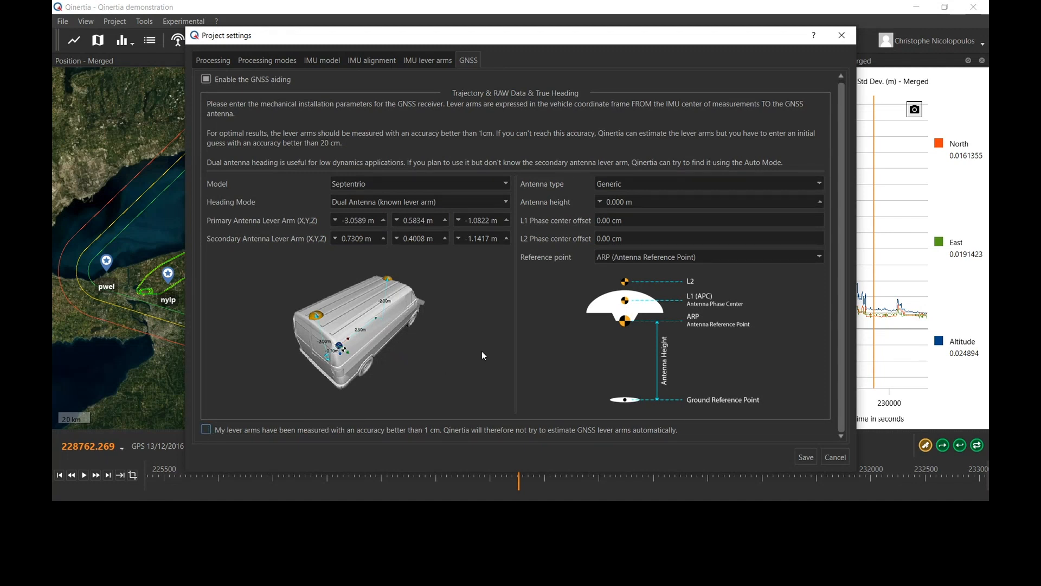
pyautogui.click(206, 431)
pyautogui.click(808, 457)
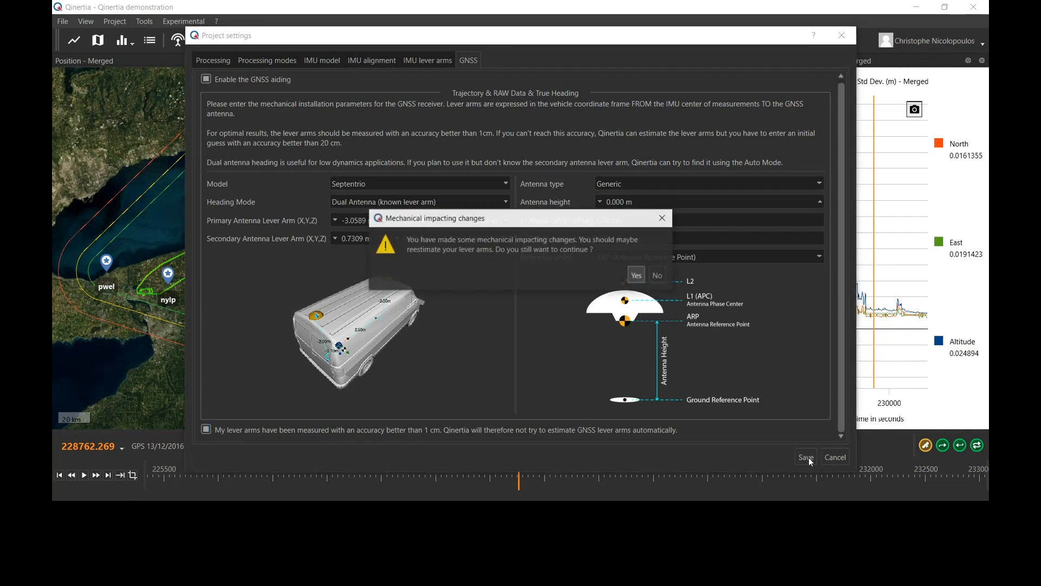
pyautogui.click(638, 276)
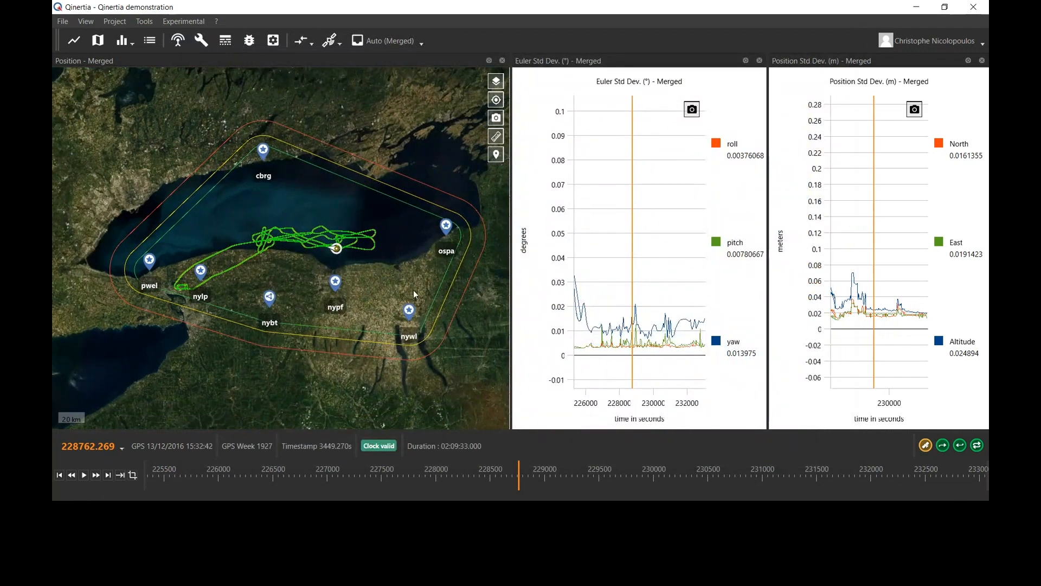
# - Check the merged solution's position statistics for the entire log and enlarge the curves in the Euler Std Dev. graph
pyautogui.click(124, 40)
pyautogui.click(142, 99)
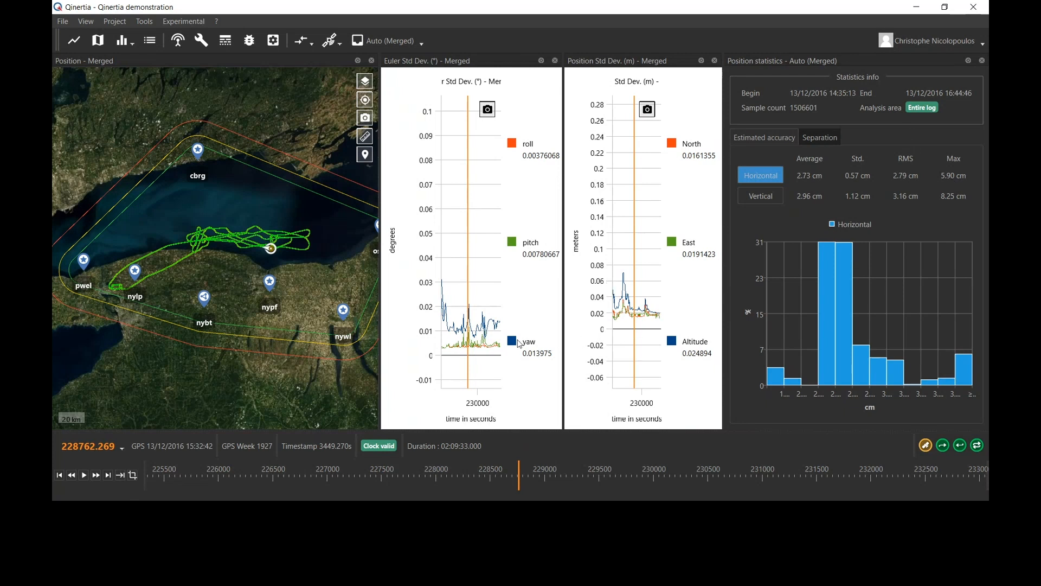
pyautogui.scroll(3, 480, 337)
pyautogui.moveTo(472, 342); pyautogui.dragTo(471, 312)
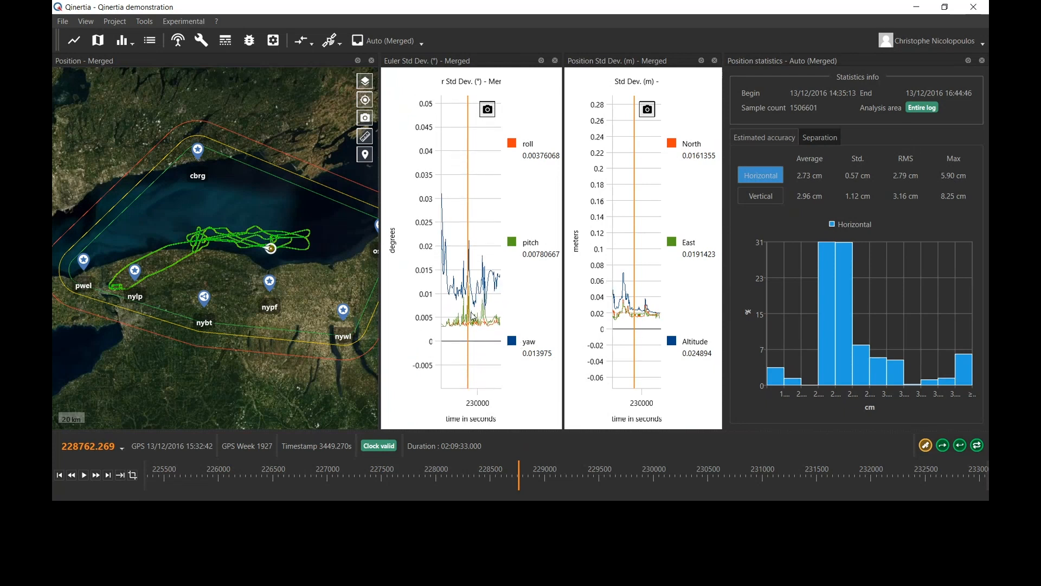
pyautogui.click(983, 60)
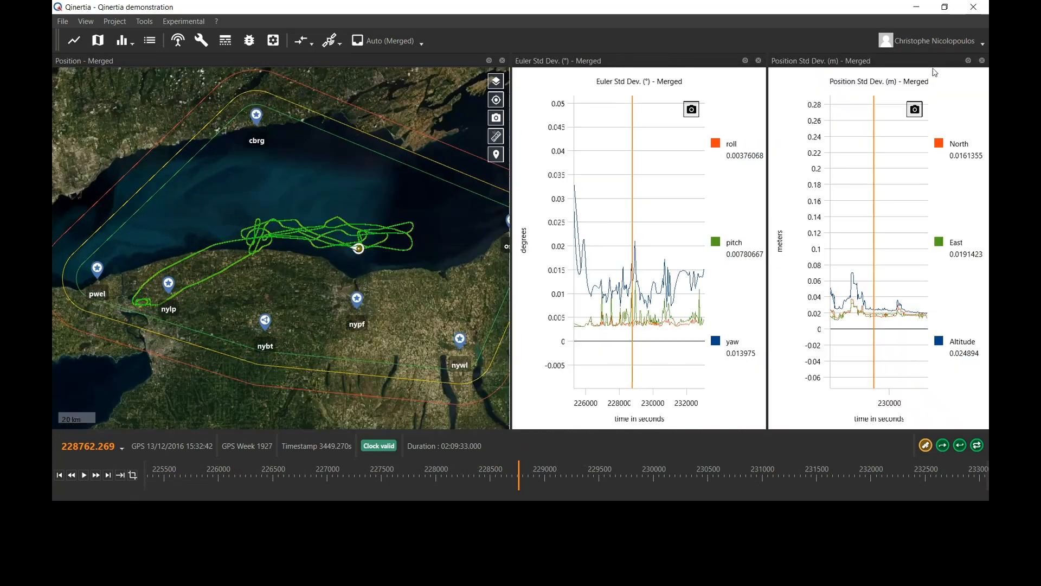
# - Switch to the Origin solution and add its Euler Std Dev. (°) and Position Std Dev. (m) graphs
pyautogui.click(407, 43)
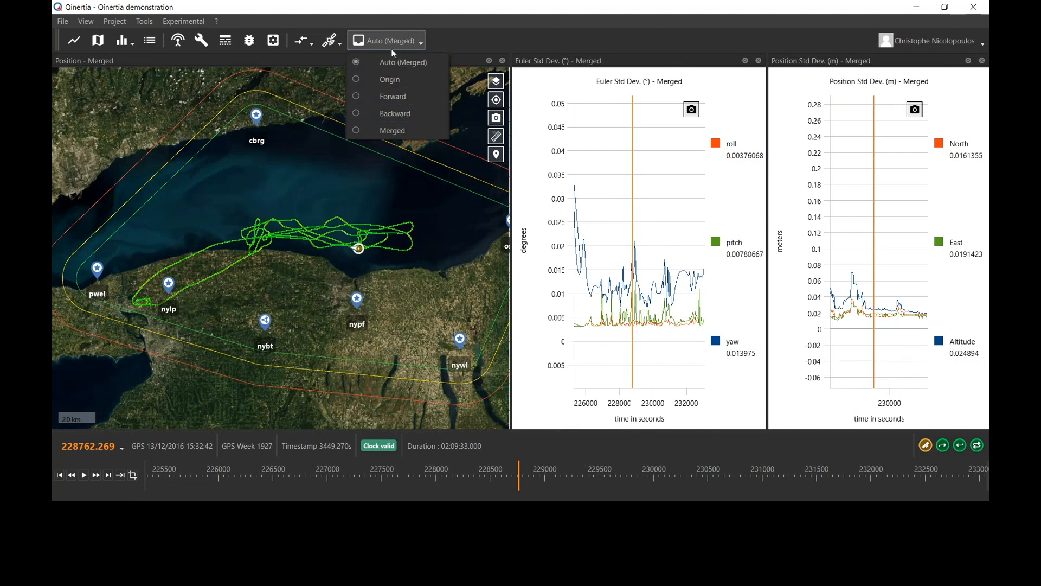
pyautogui.click(402, 82)
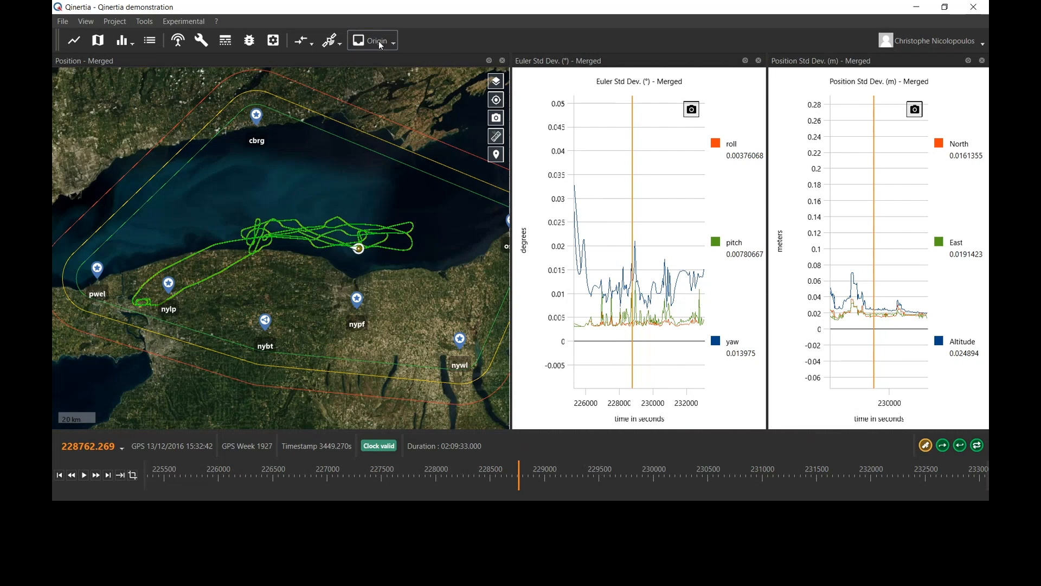
pyautogui.click(74, 40)
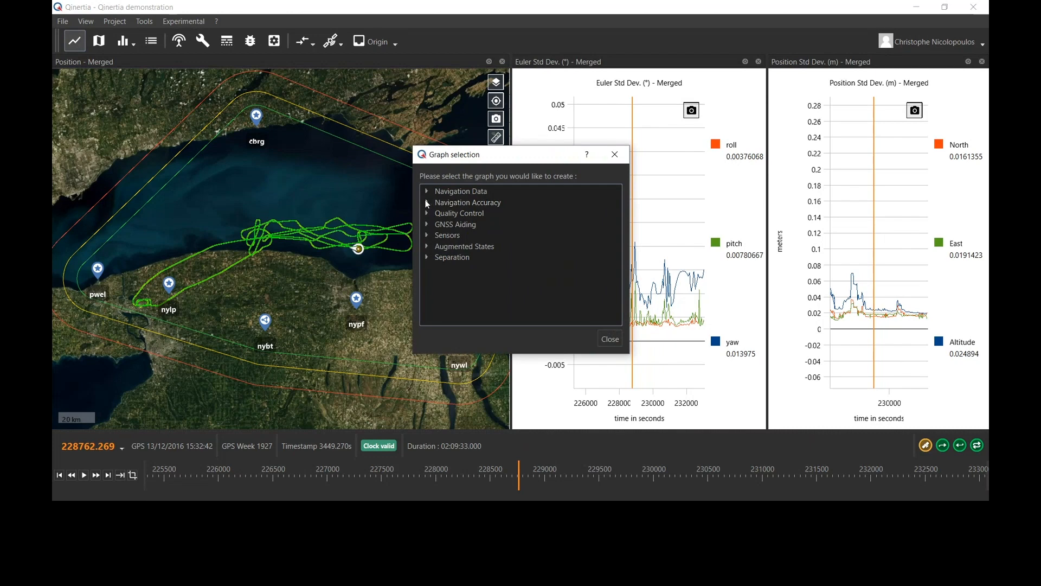
pyautogui.doubleClick(459, 202)
pyautogui.doubleClick(474, 213)
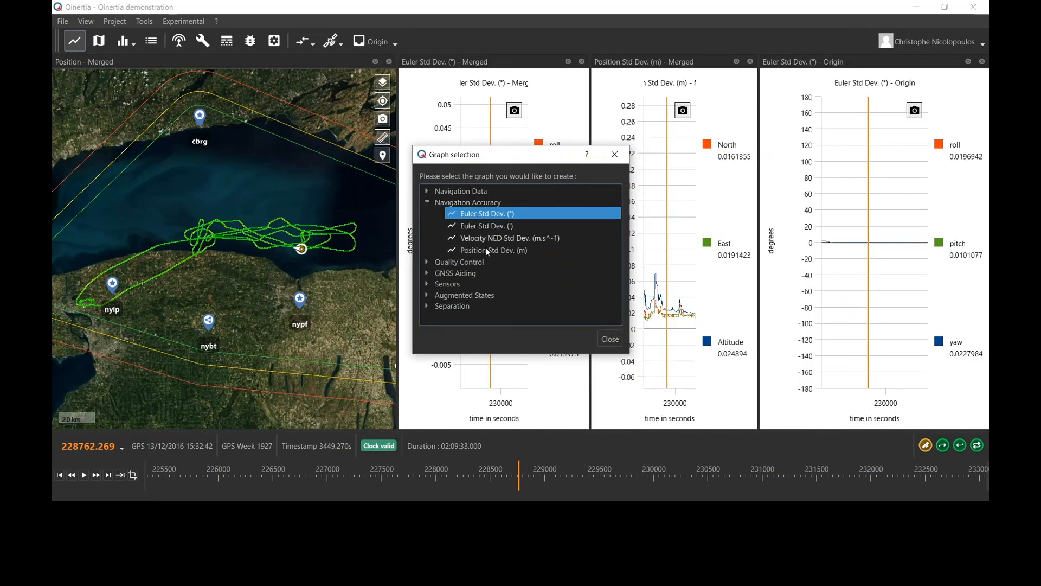
pyautogui.doubleClick(485, 249)
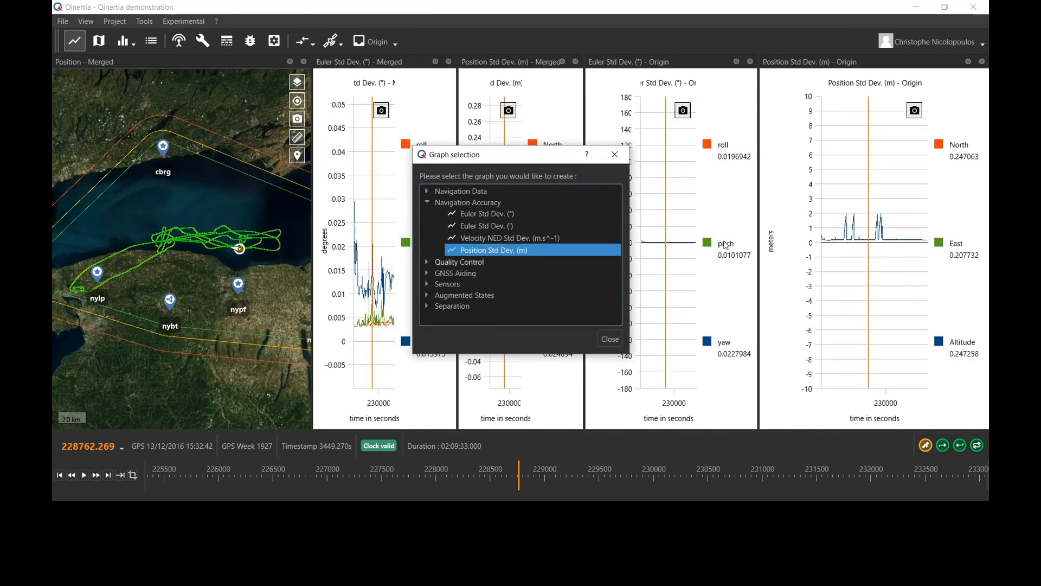
pyautogui.click(615, 154)
# - Compare the Origin and Merged Euler Std Dev. graphs side by side and close both of them
pyautogui.moveTo(649, 65); pyautogui.dragTo(540, 64)
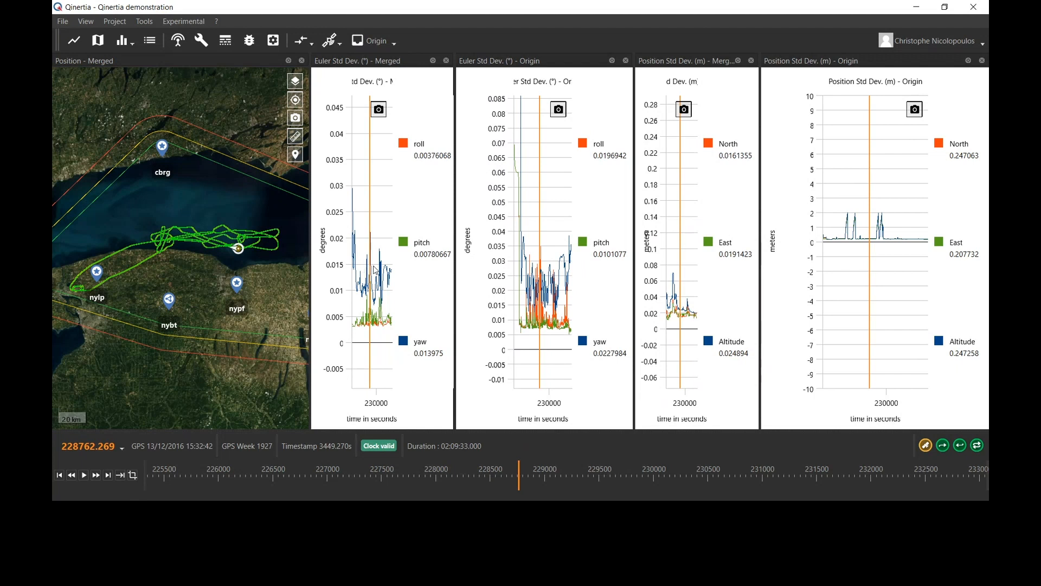
pyautogui.scroll(3, 375, 316)
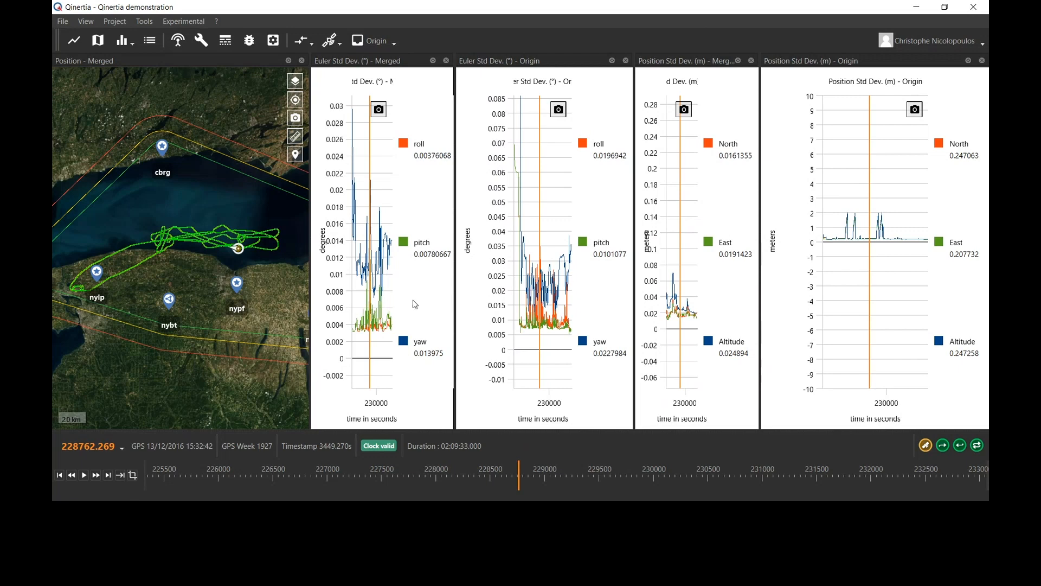
pyautogui.click(448, 61)
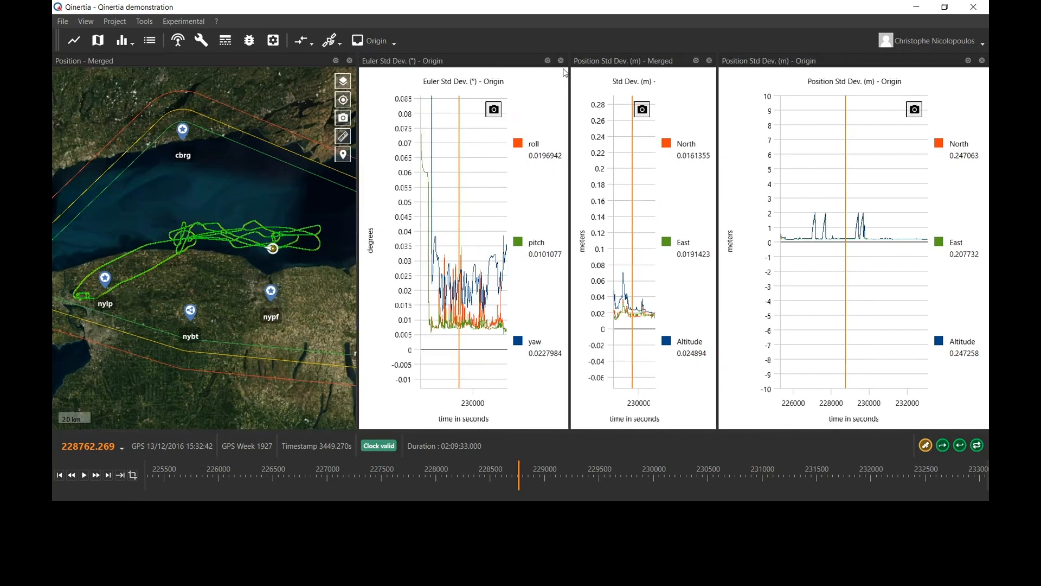
pyautogui.click(624, 60)
# - Rescale the Merged and Origin Position Std Dev. graphs to compare their accuracy, and close the Origin graph
pyautogui.moveTo(638, 251); pyautogui.dragTo(743, 261)
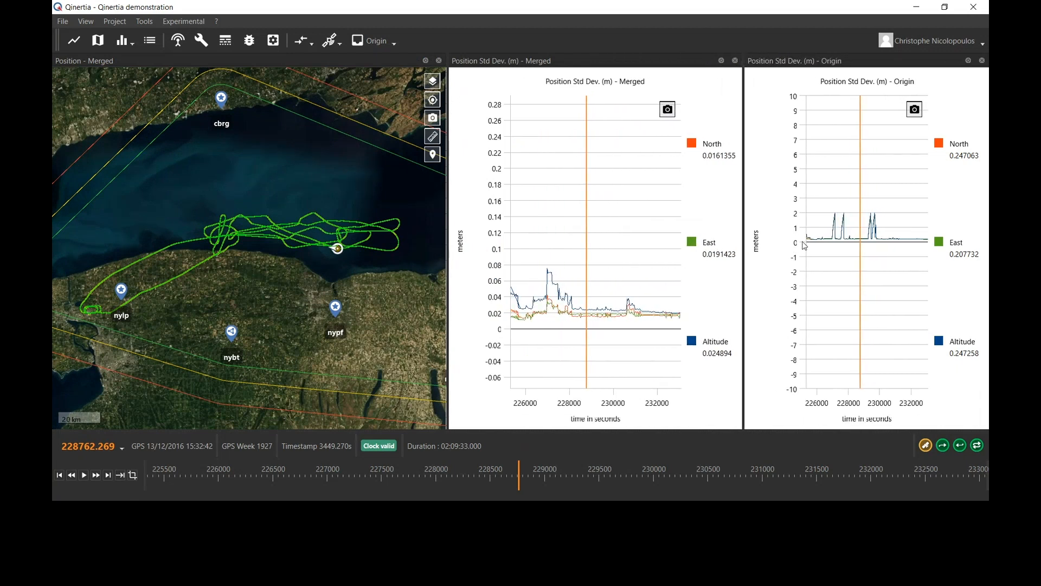
pyautogui.moveTo(861, 199); pyautogui.dragTo(851, 297)
pyautogui.scroll(1, 851, 296)
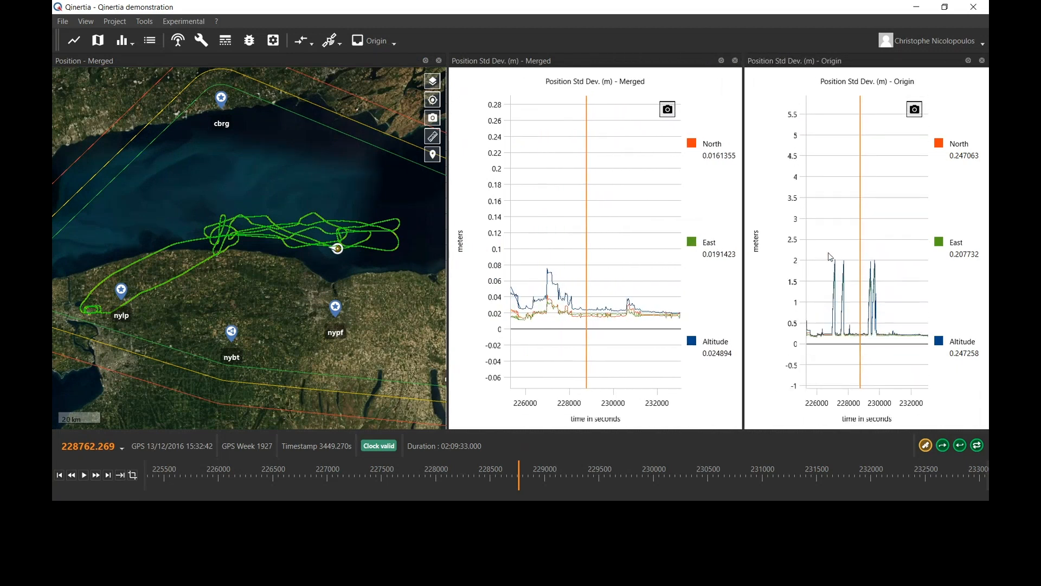
pyautogui.scroll(3, 856, 345)
pyautogui.scroll(5, 856, 340)
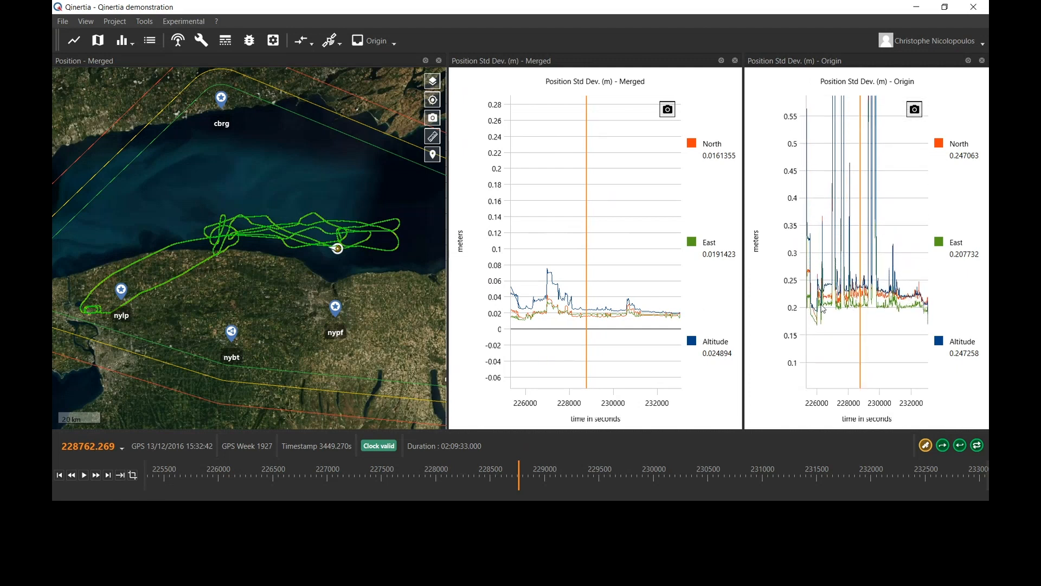
pyautogui.scroll(5, 609, 316)
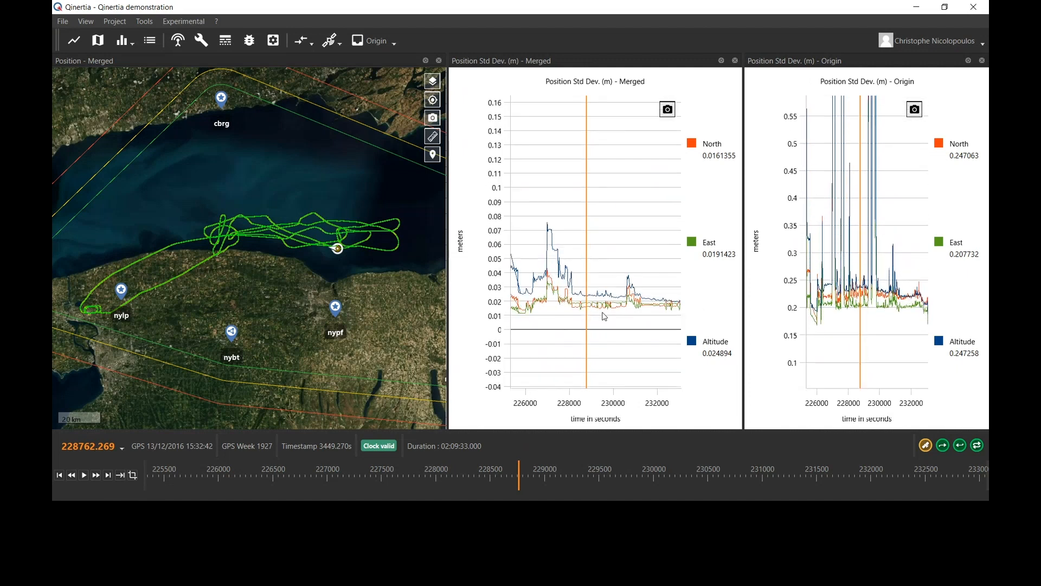
pyautogui.scroll(-3, 614, 337)
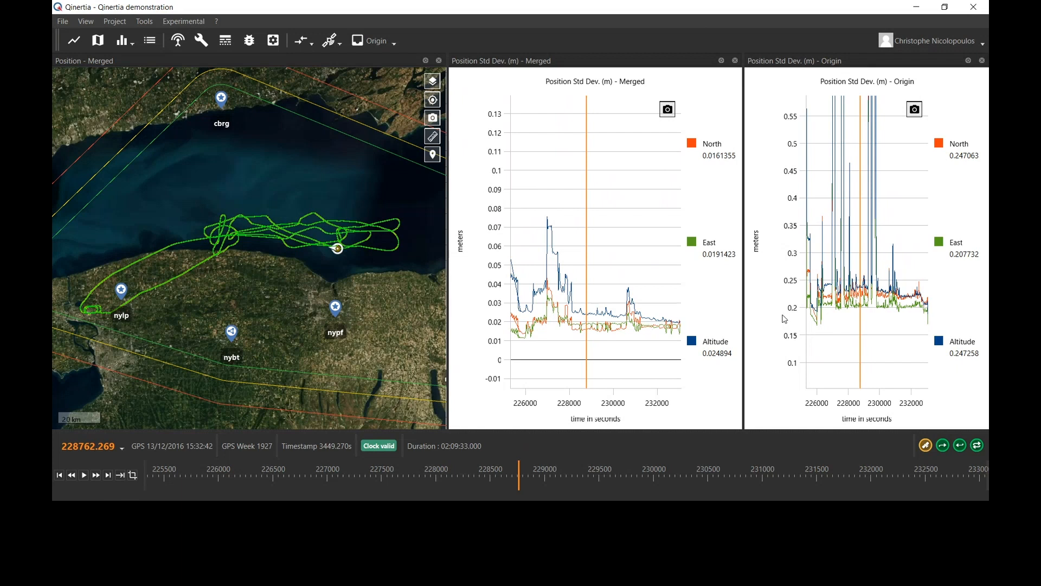
pyautogui.scroll(-3, 785, 316)
pyautogui.scroll(-5, 825, 287)
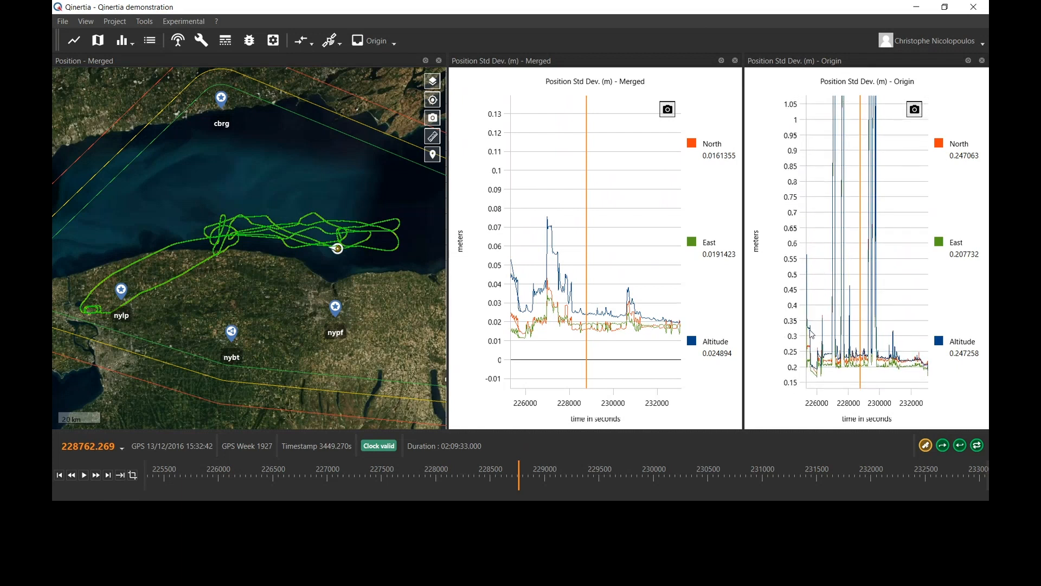
pyautogui.scroll(-1, 817, 323)
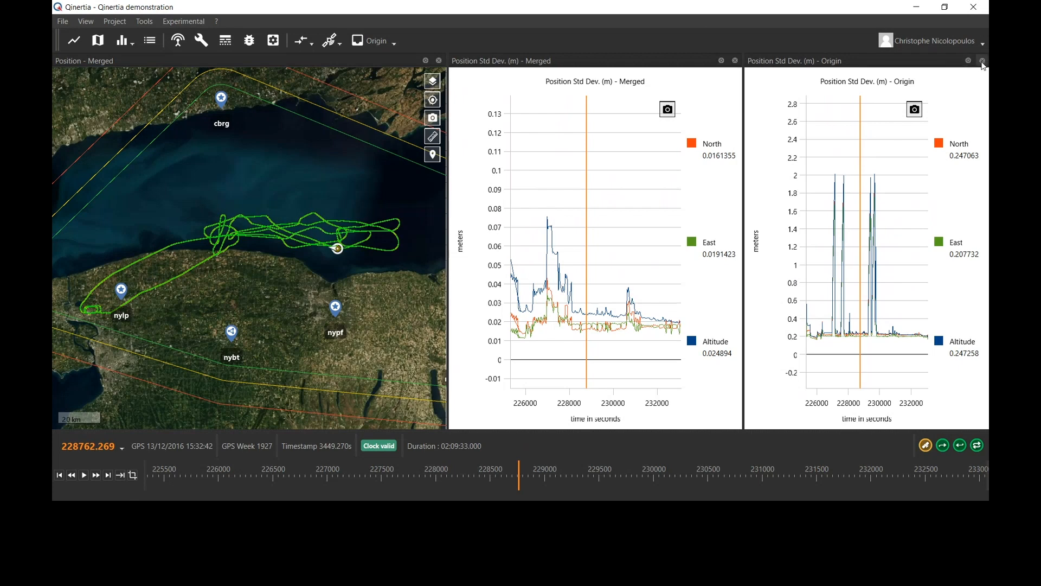
pyautogui.click(983, 61)
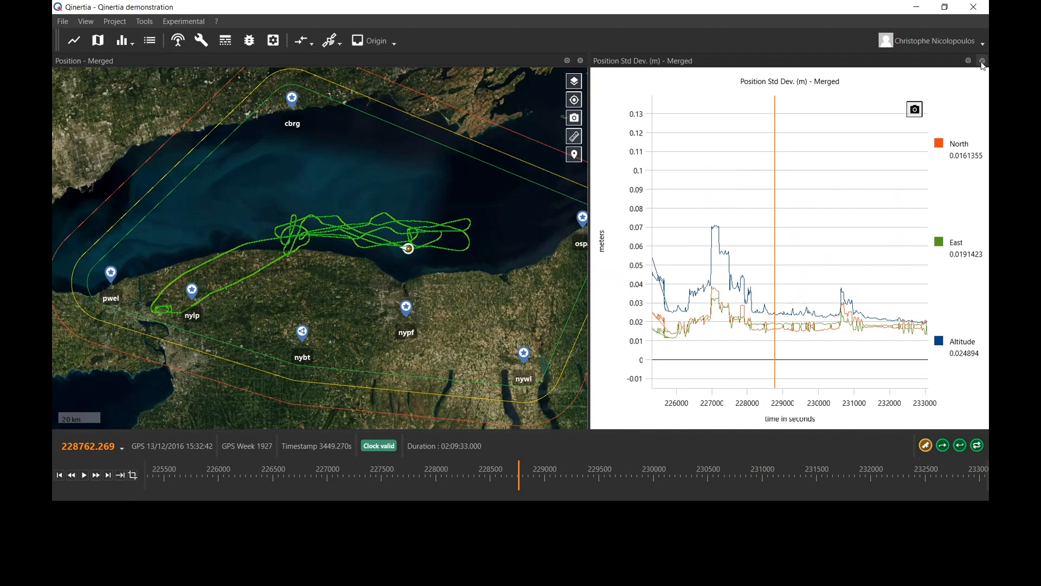
# - Close the Merged Position Std Dev. graph, then check the Origin solution's solution type statistics and close them
pyautogui.click(982, 60)
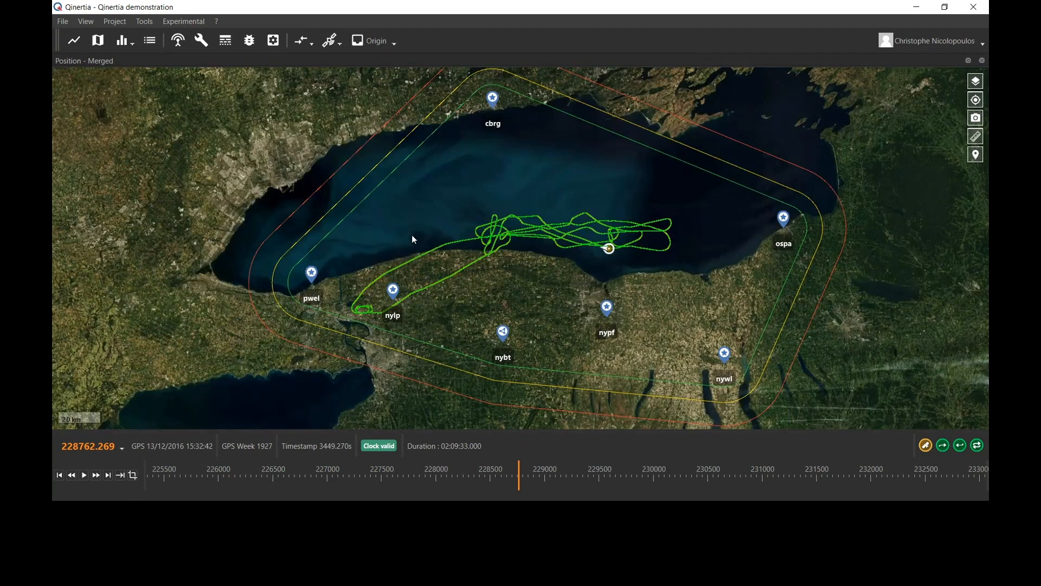
pyautogui.scroll(-1, 438, 217)
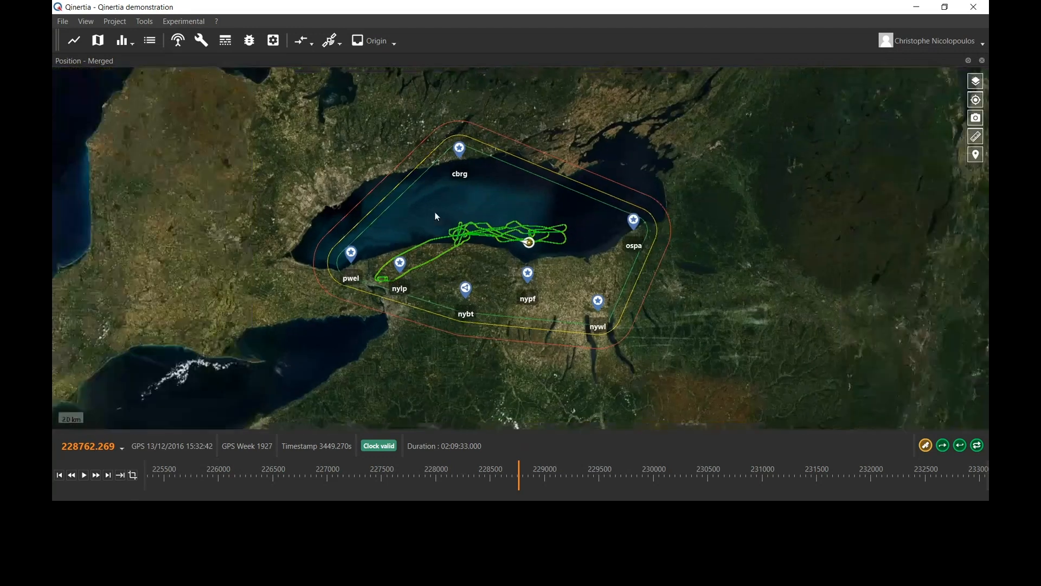
pyautogui.click(122, 41)
pyautogui.click(138, 62)
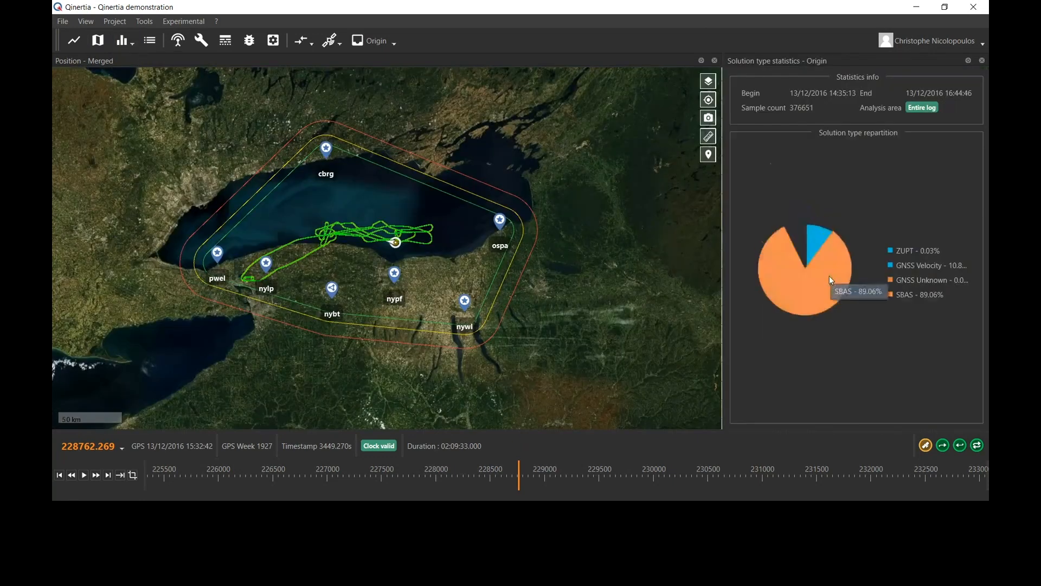
pyautogui.click(982, 61)
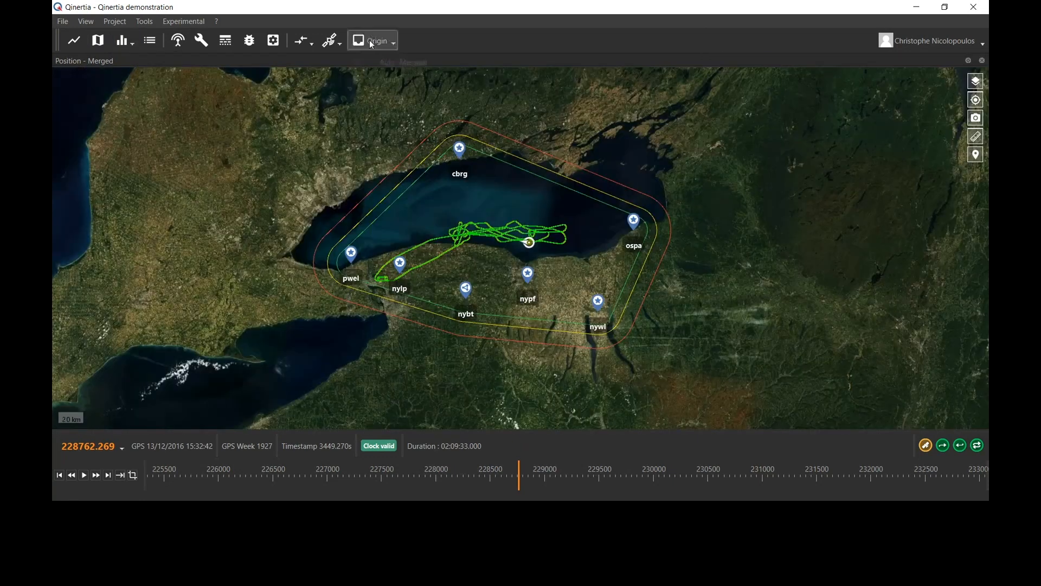
# - Switch to the Auto (Merged) solution, examine its solution type repartition, and close the statistics
pyautogui.click(377, 40)
pyautogui.click(381, 63)
pyautogui.click(123, 41)
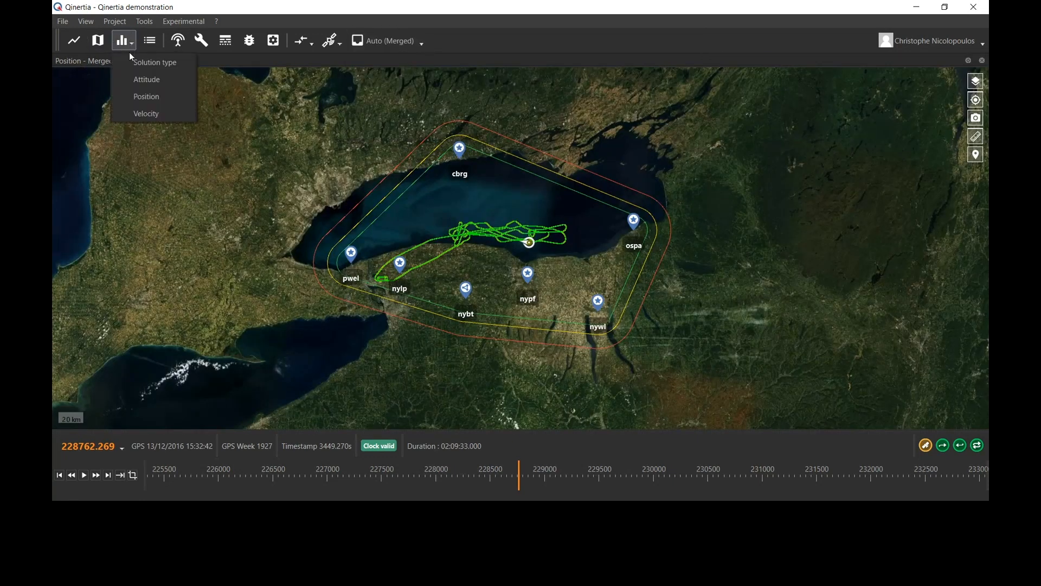
pyautogui.click(135, 73)
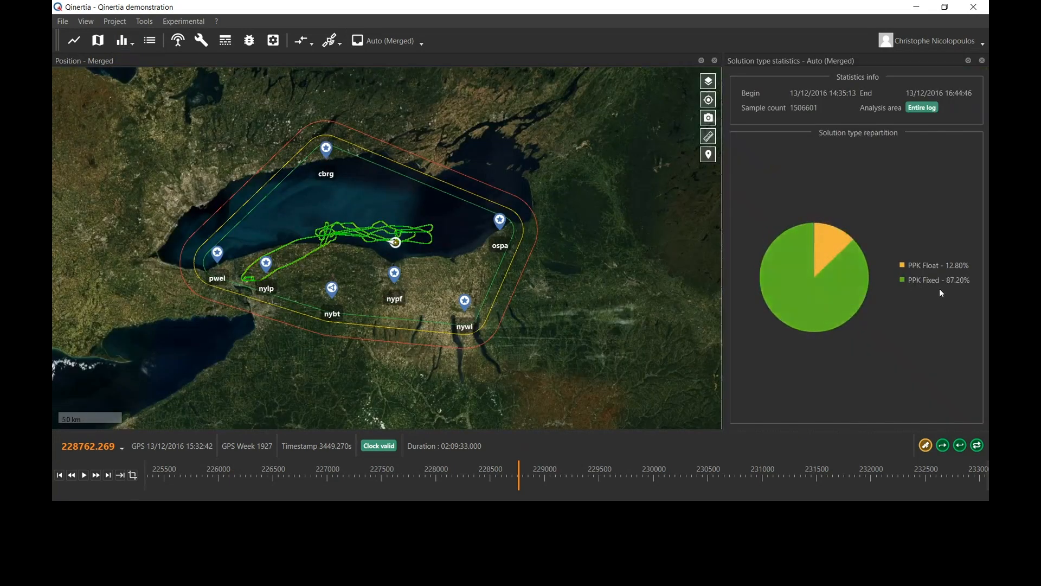
pyautogui.moveTo(851, 269)
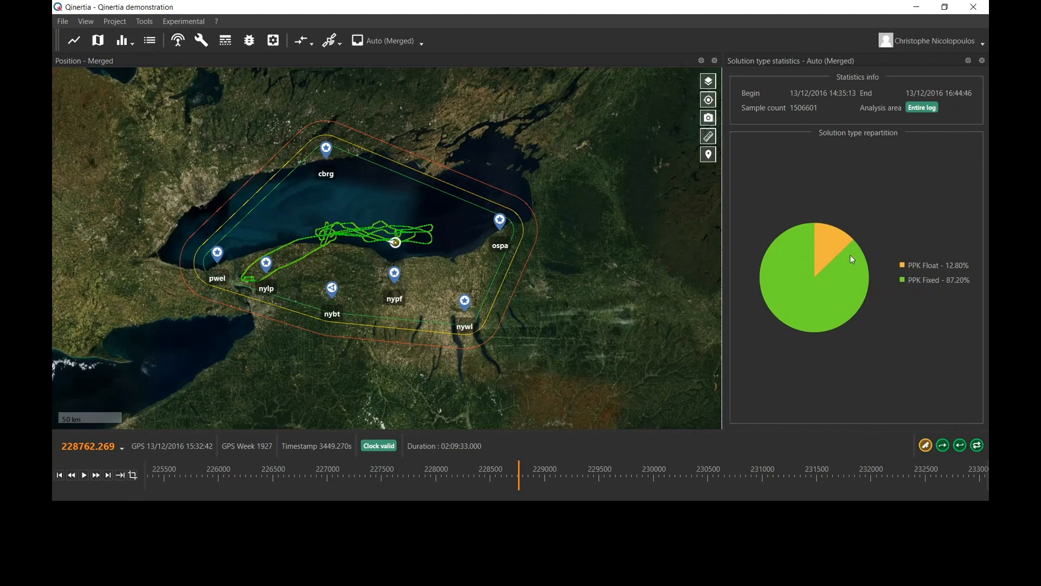
pyautogui.moveTo(840, 241)
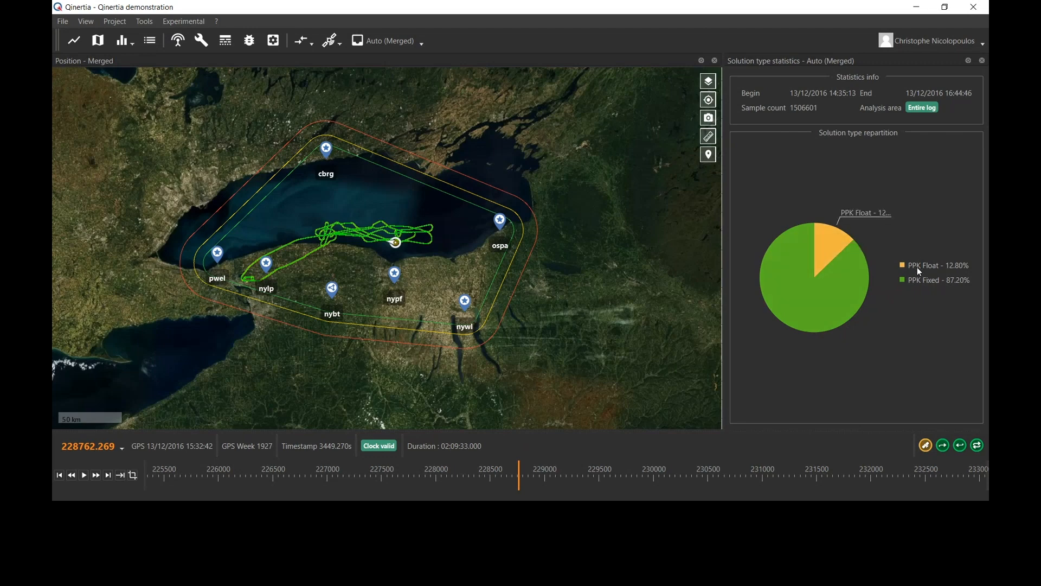
pyautogui.click(983, 61)
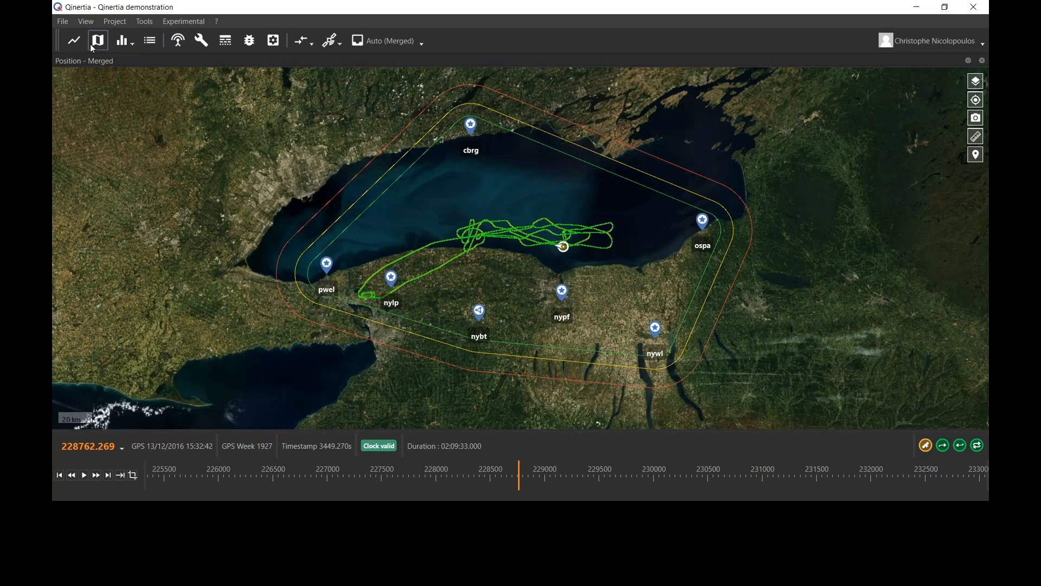
# - Create a new export profile named "Qinertia export demonstration" that uses the Text Exporter plugin
pyautogui.click(69, 24)
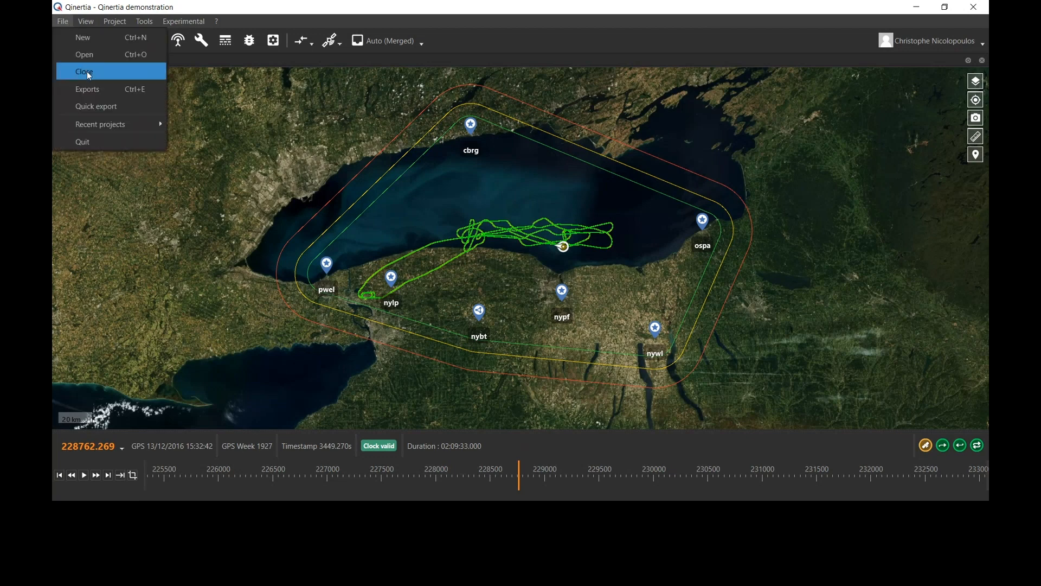
pyautogui.click(99, 89)
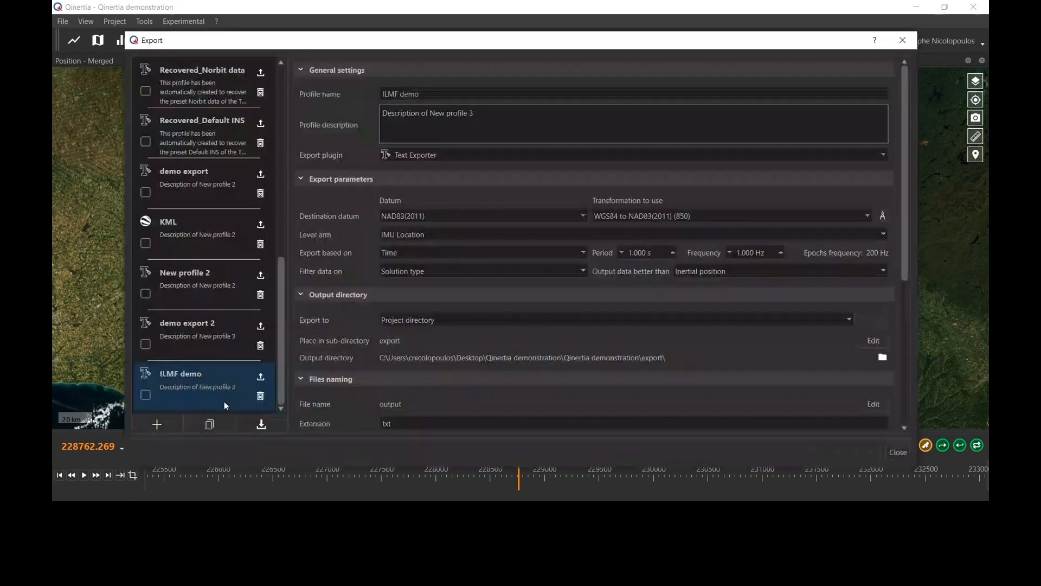
pyautogui.click(159, 423)
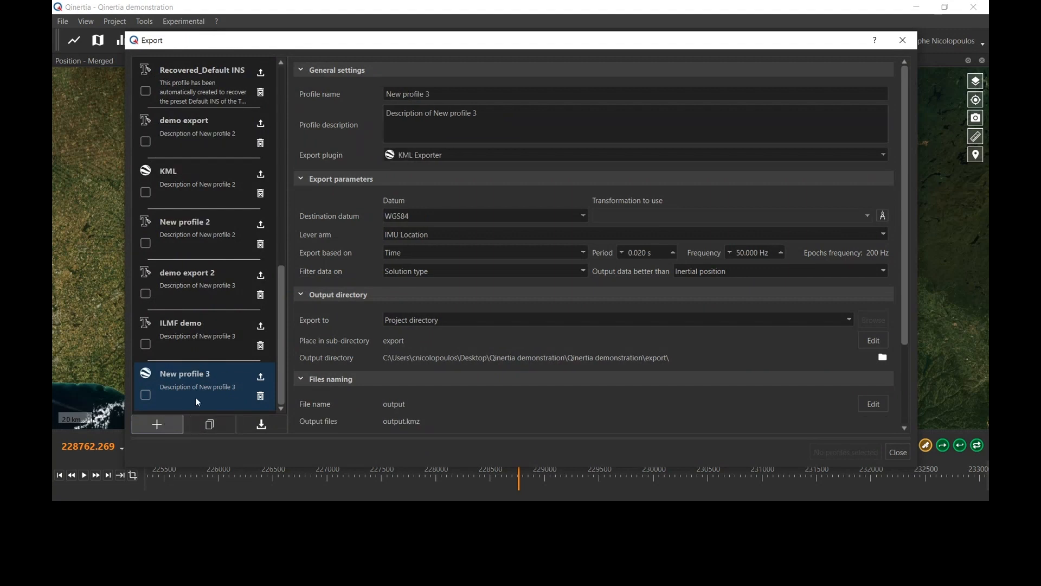
pyautogui.moveTo(470, 93); pyautogui.dragTo(355, 96)
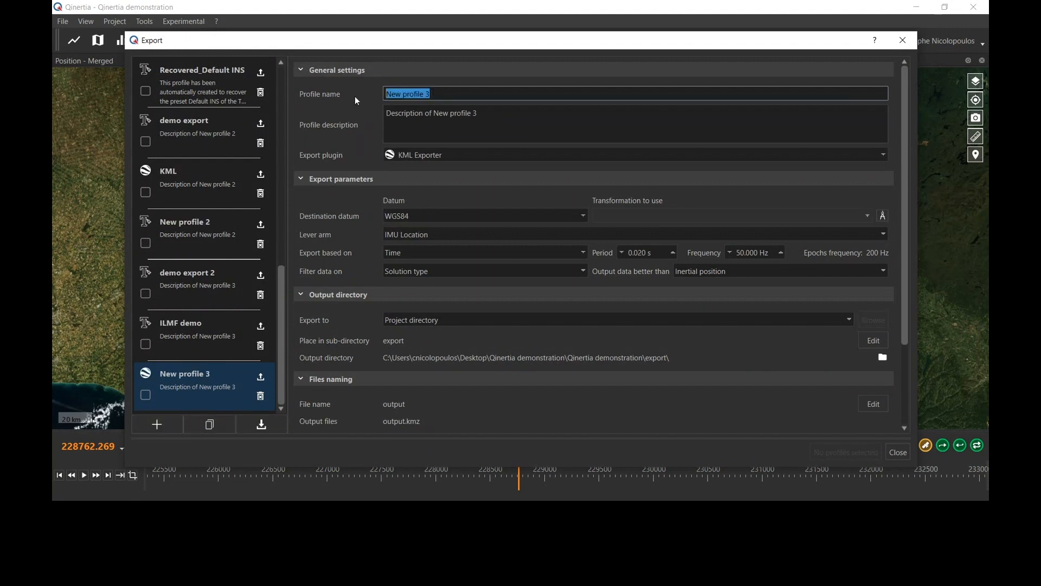
pyautogui.write('Qinertia e')
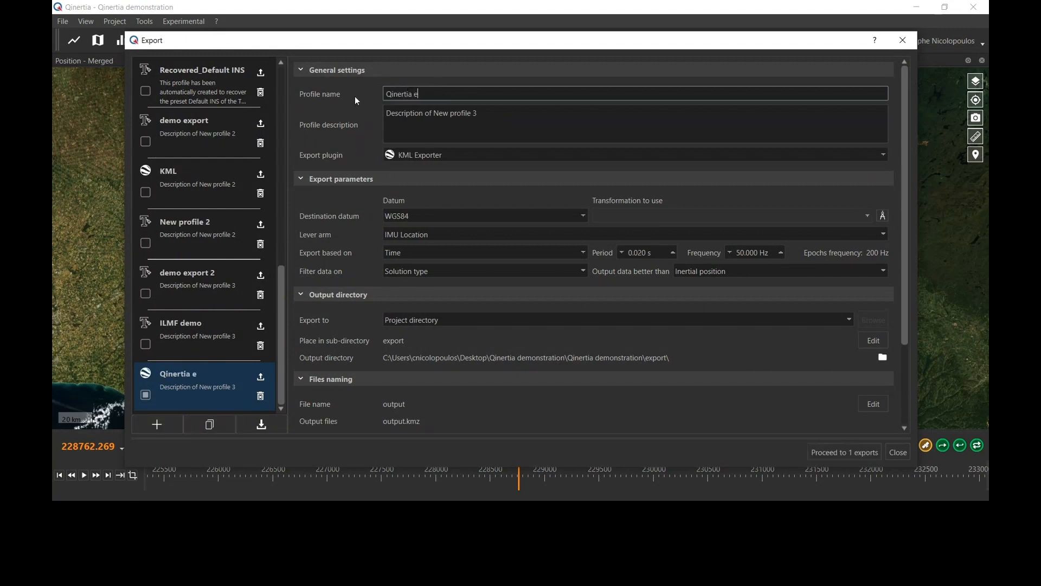
pyautogui.write('xport demonstration')
pyautogui.click(458, 157)
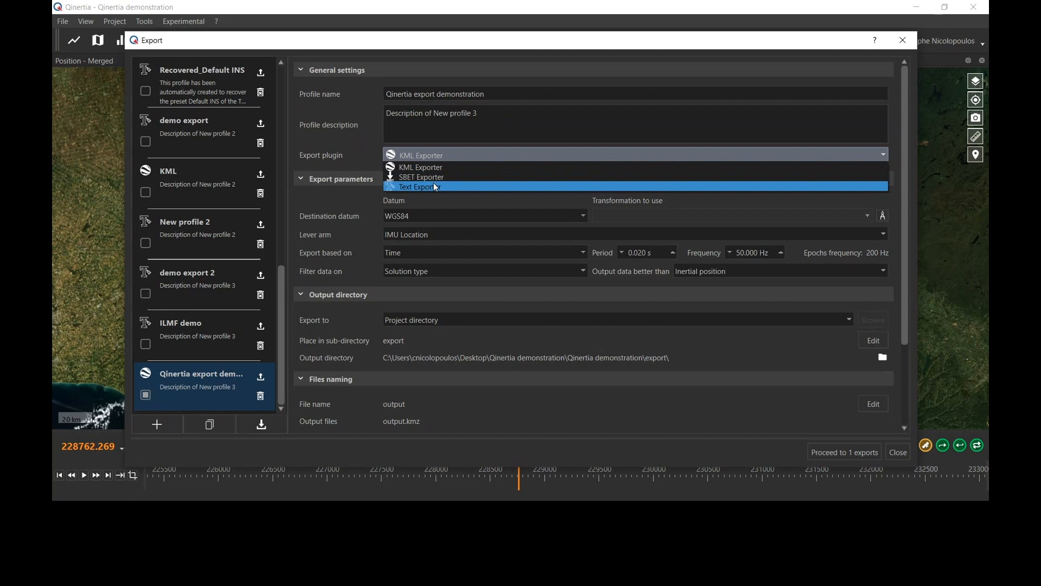
pyautogui.click(442, 186)
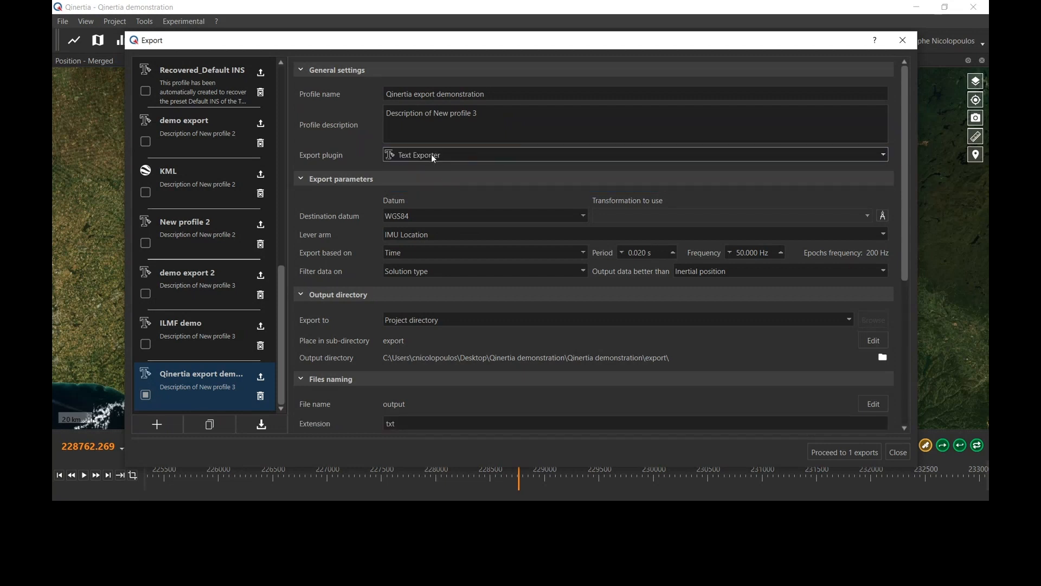
# - Set the export profile's destination datum to NAD83(2011)
pyautogui.click(418, 217)
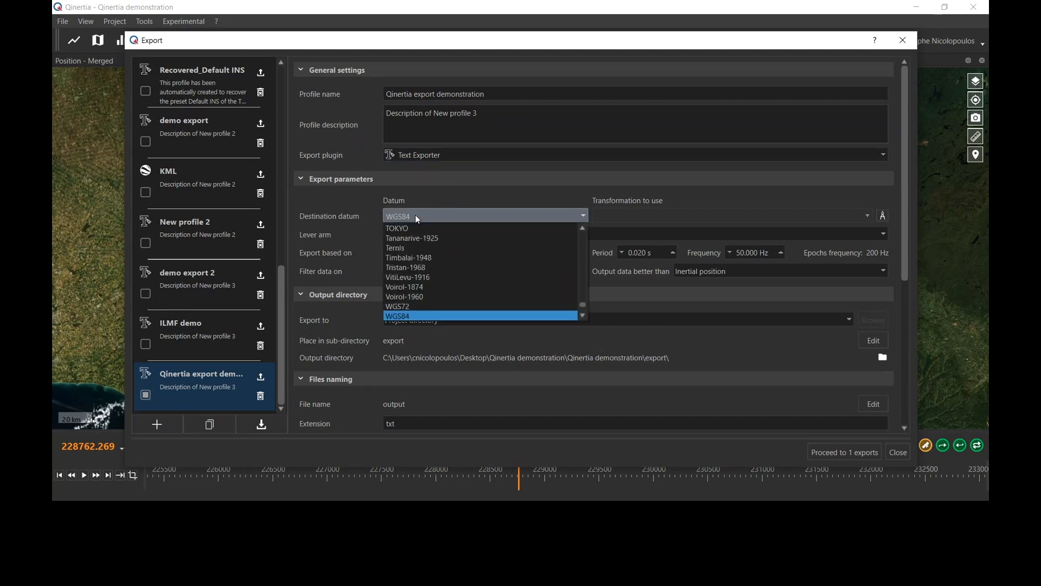
pyautogui.scroll(10, 444, 287)
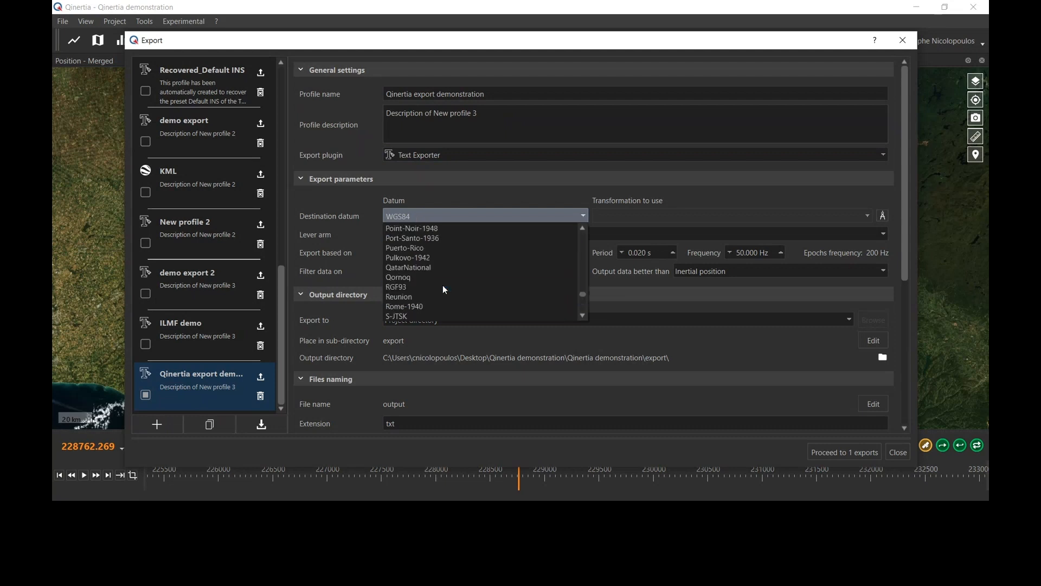
pyautogui.scroll(2, 441, 284)
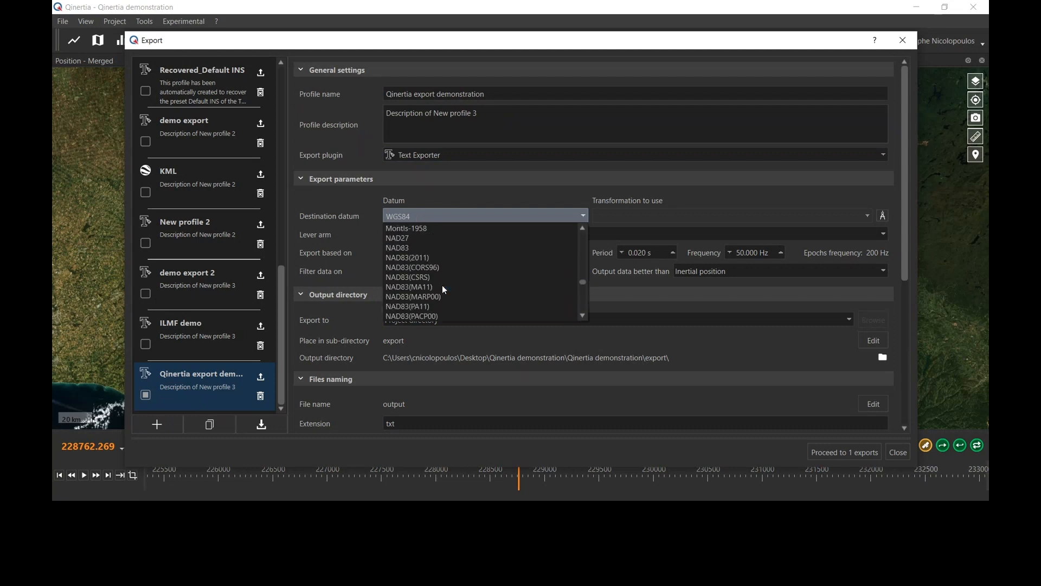
pyautogui.click(422, 257)
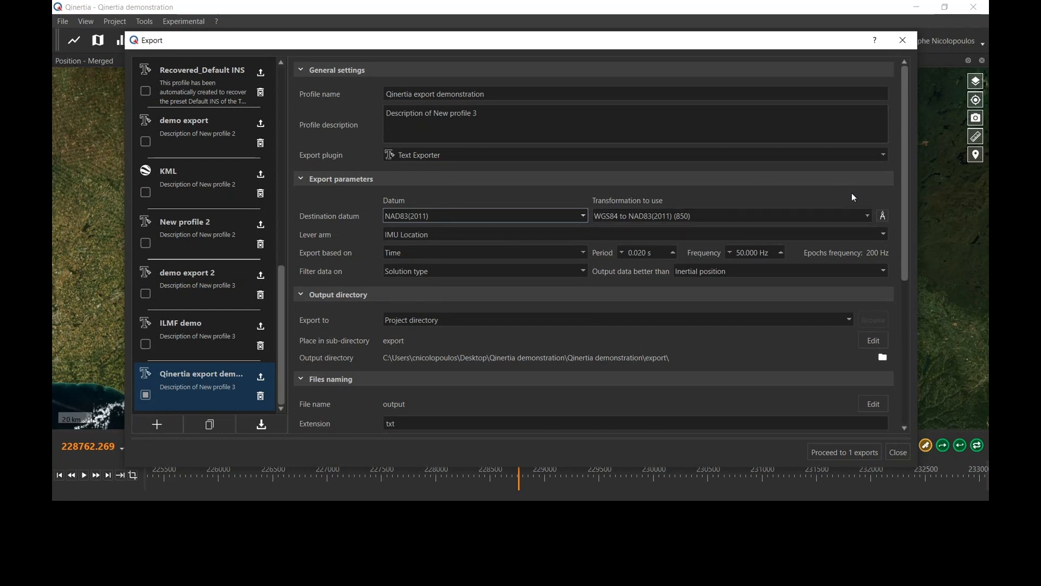
# - Review the available transformations, datums and ellipsoids in the datum management settings, and close them without changes
pyautogui.click(884, 217)
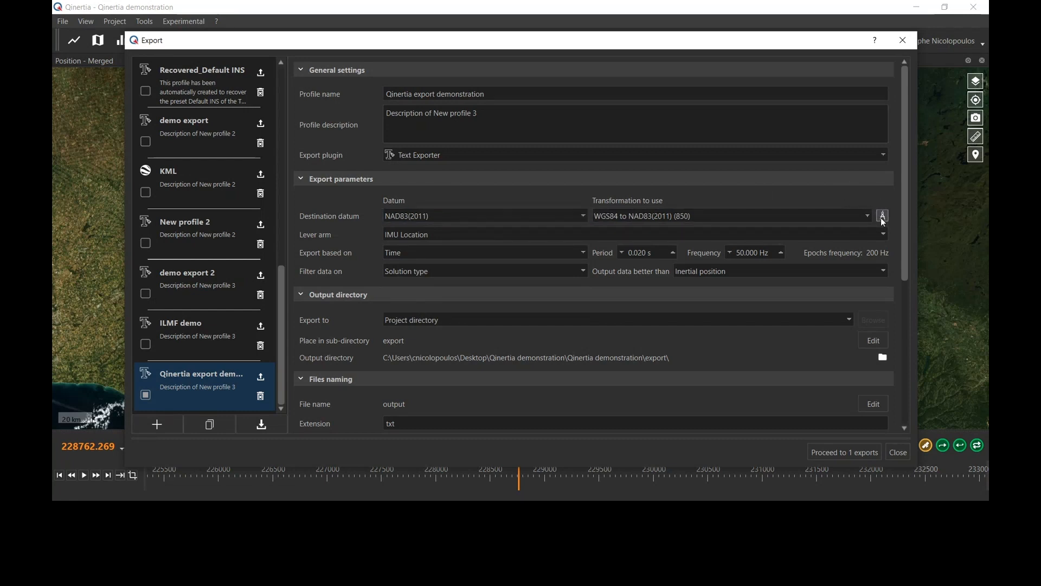
pyautogui.click(345, 59)
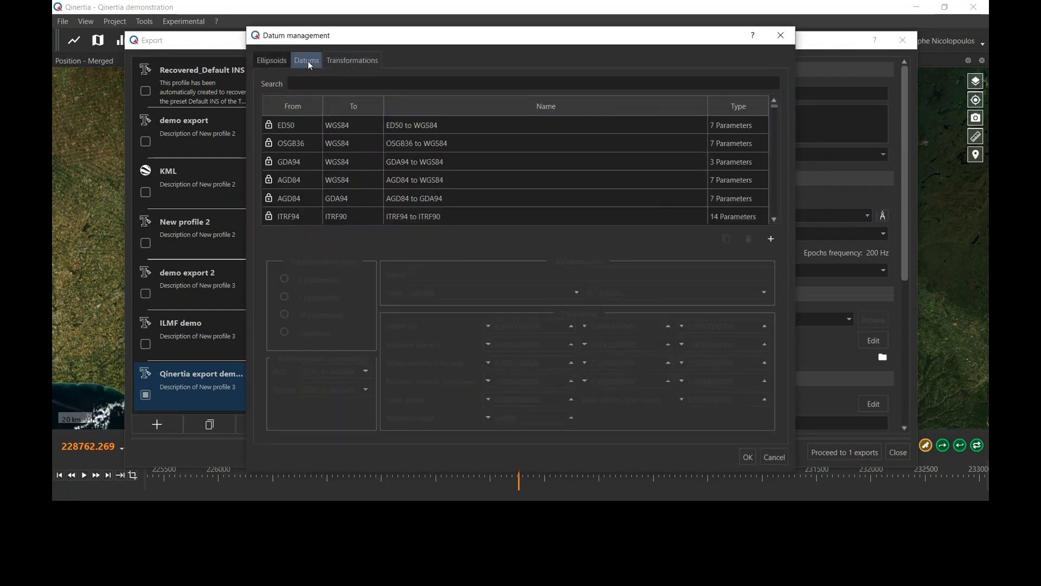
pyautogui.click(306, 62)
pyautogui.click(271, 60)
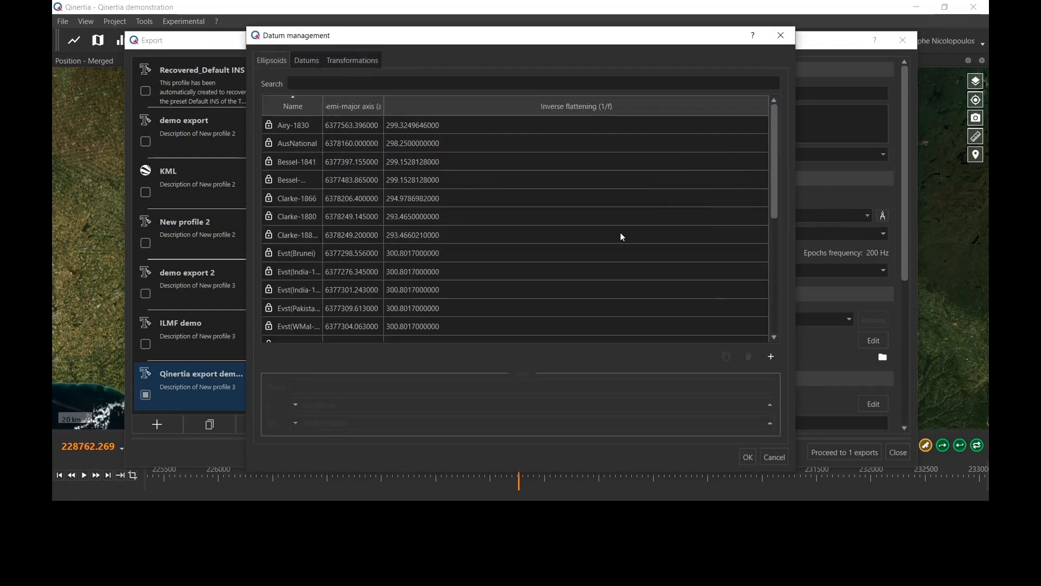
pyautogui.click(781, 35)
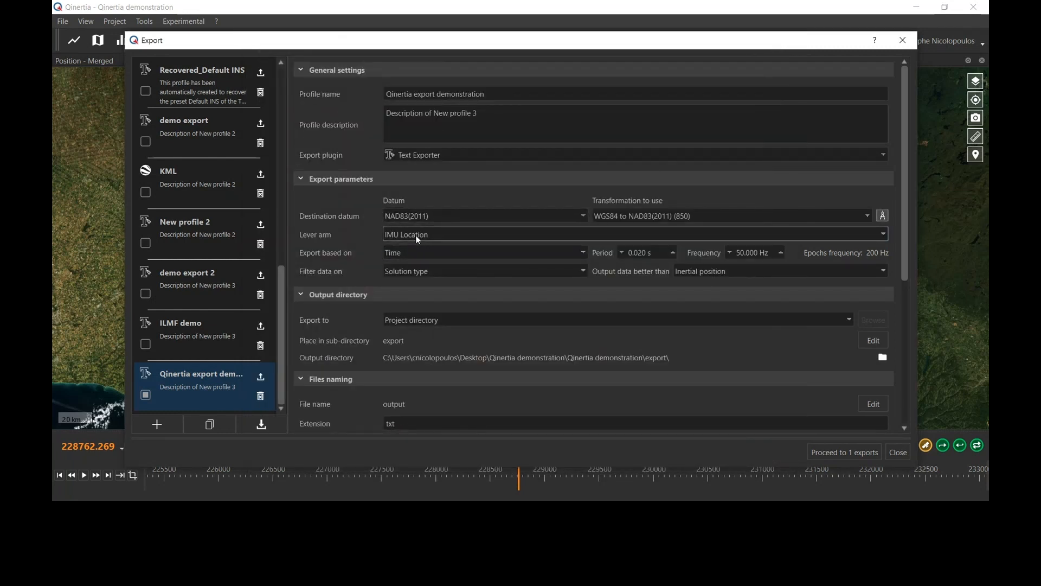
# - Set the export lever arm to Lever Arm 1 and the export frequency to 1 Hz
pyautogui.click(418, 239)
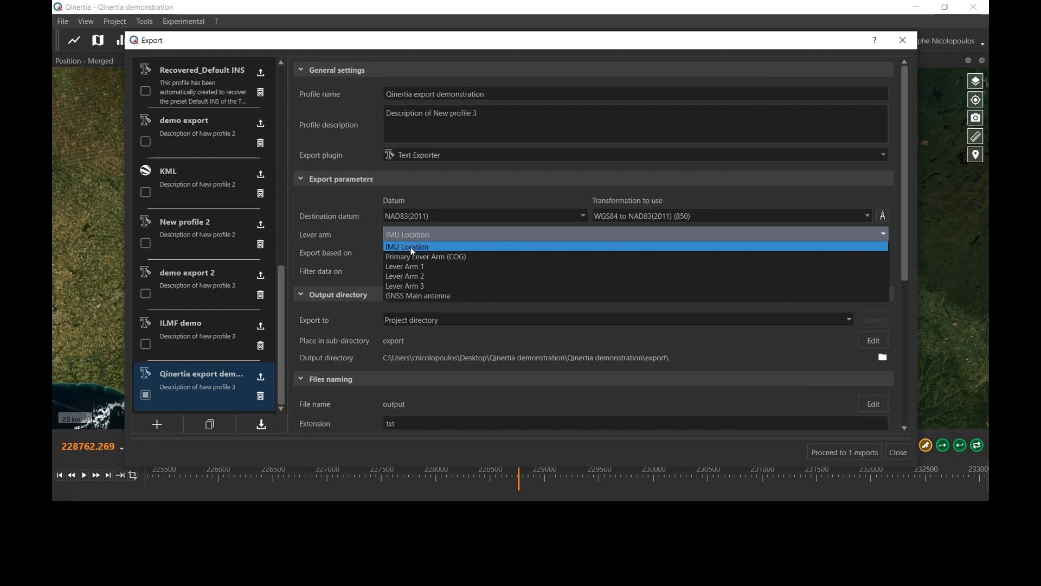
pyautogui.click(412, 247)
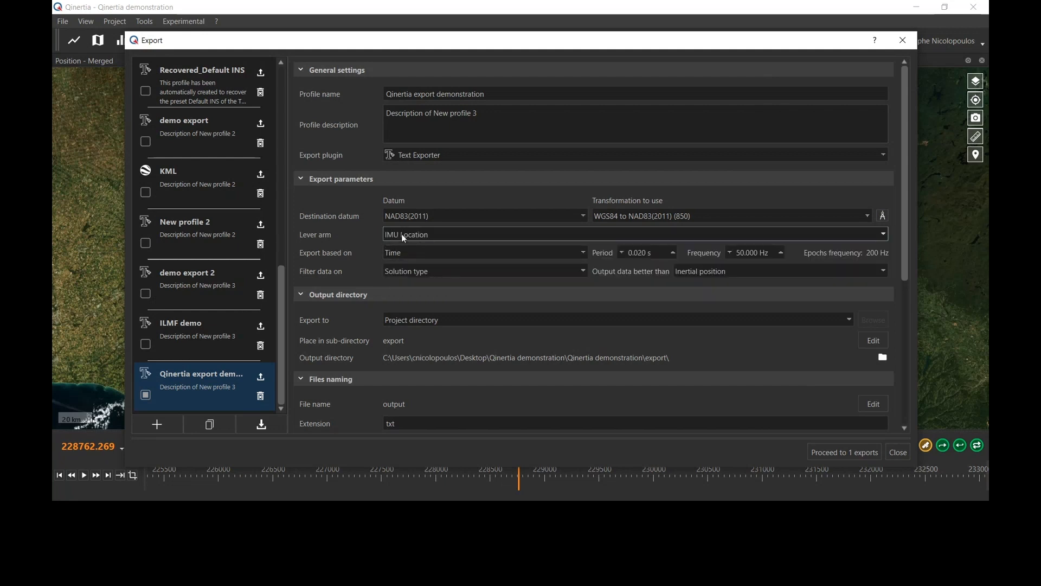
pyautogui.click(404, 238)
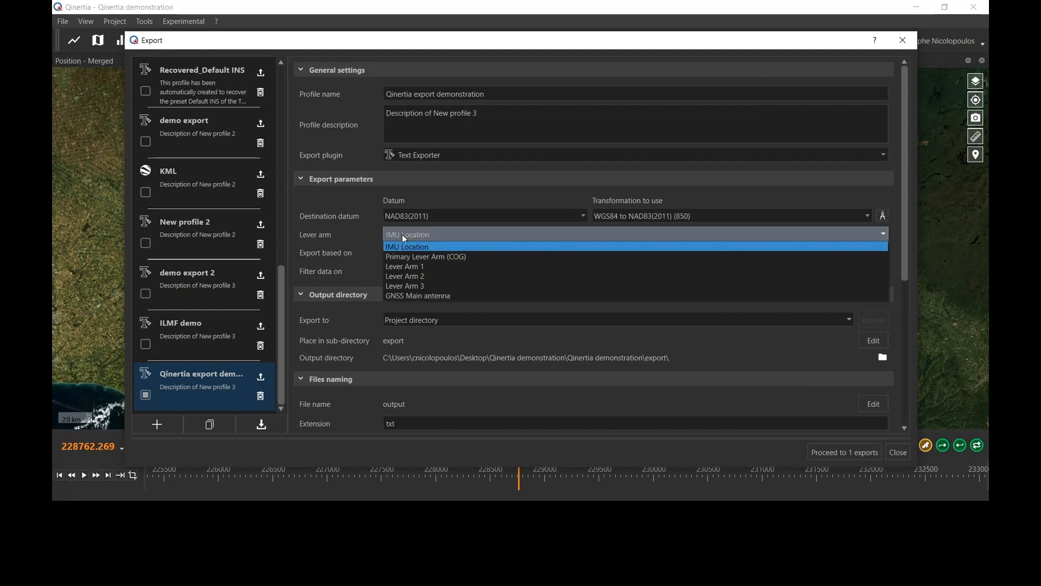
pyautogui.click(419, 268)
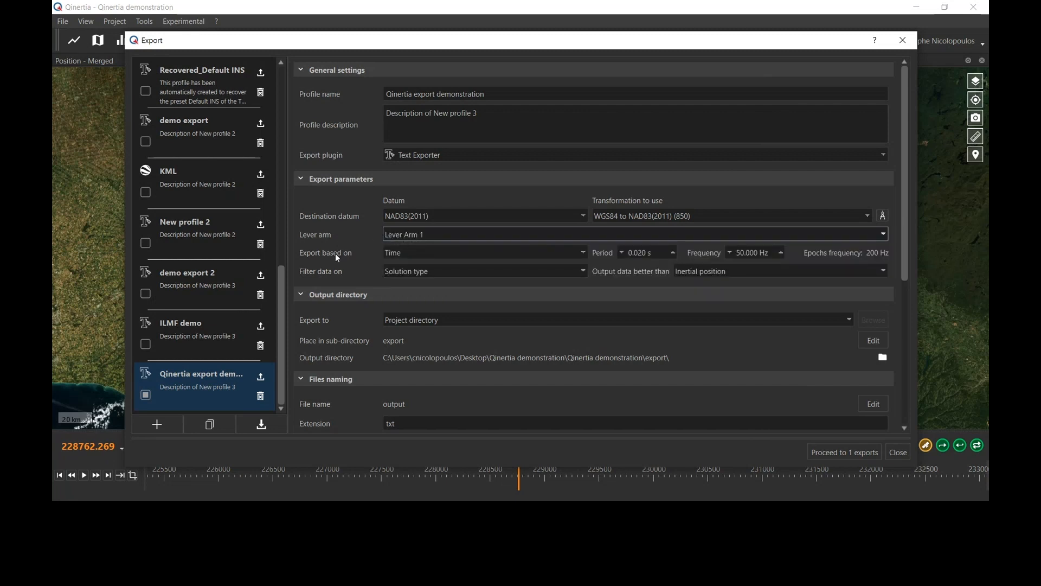
pyautogui.doubleClick(727, 254)
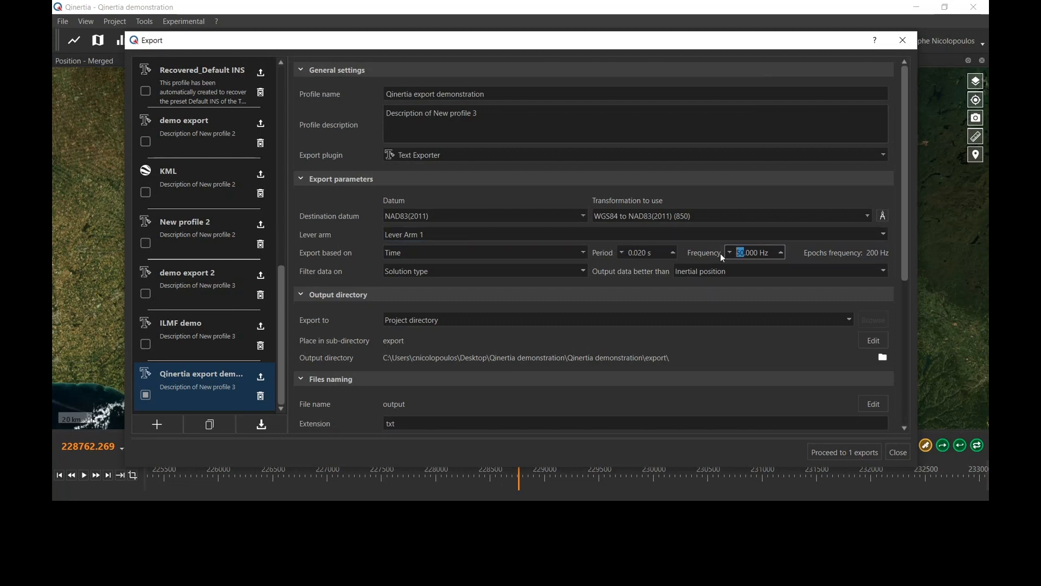
pyautogui.write('1')
# - Open the profile's text export configuration and add the UTC Date and UTC Time fields to the data format
pyautogui.scroll(-2, 359, 302)
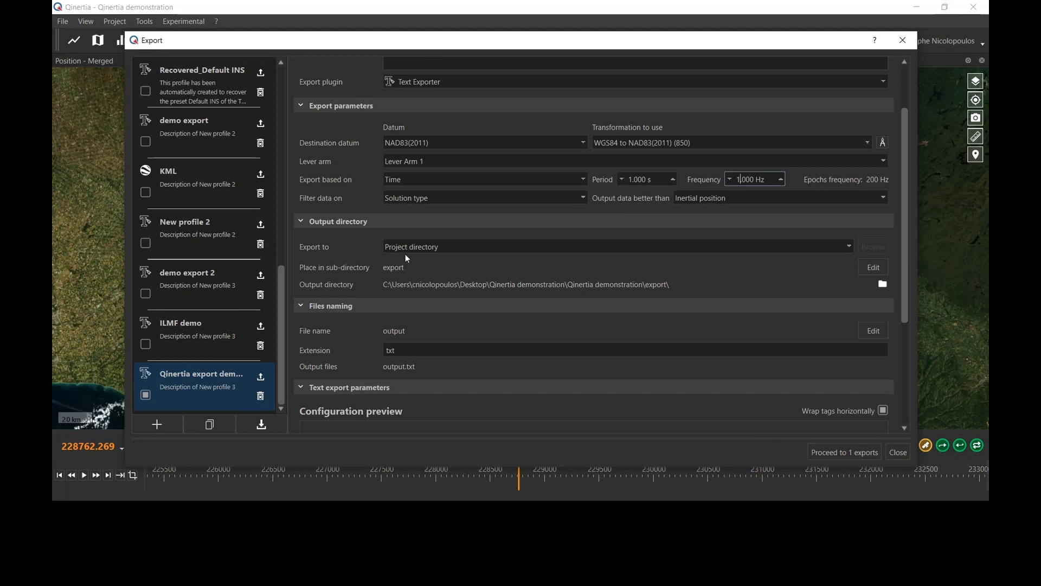
pyautogui.scroll(-2, 681, 294)
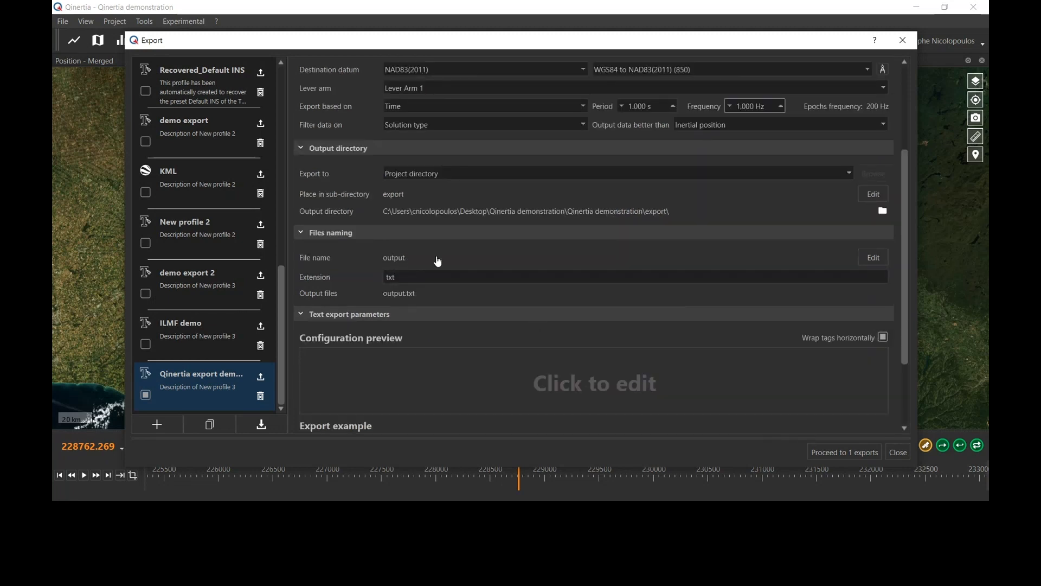
pyautogui.scroll(-2, 456, 262)
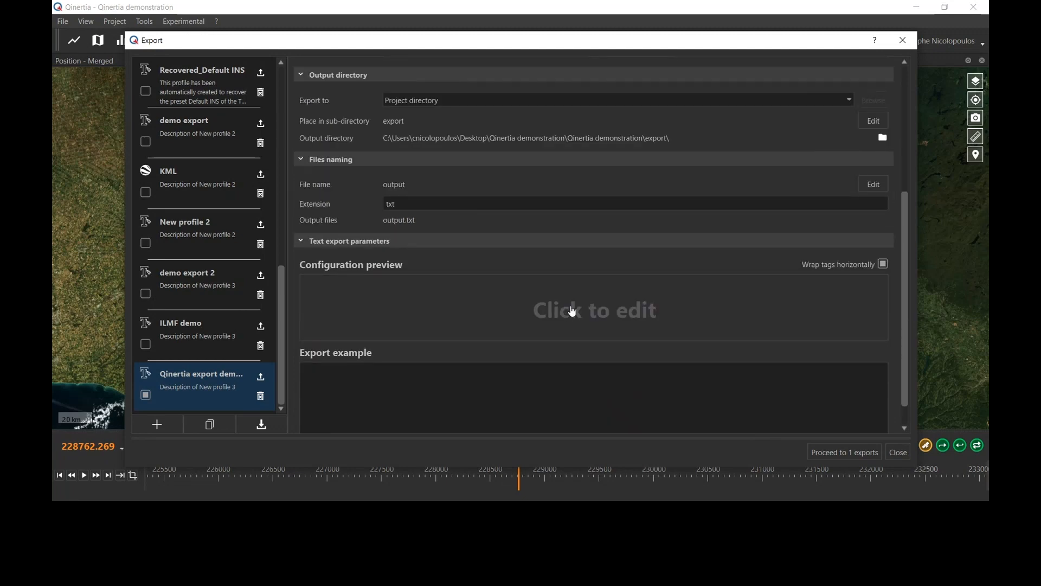
pyautogui.scroll(-1, 570, 309)
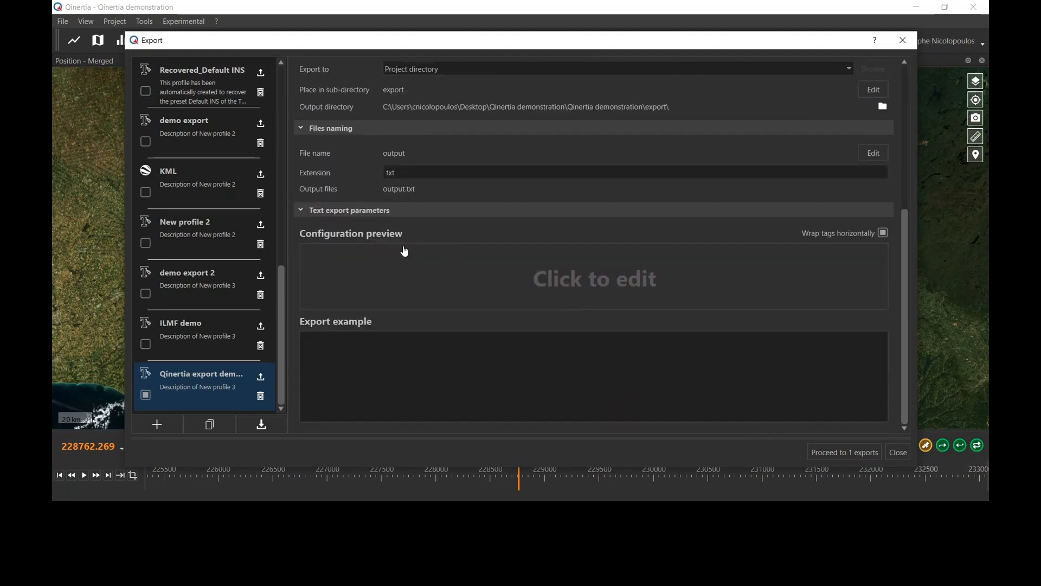
pyautogui.click(551, 282)
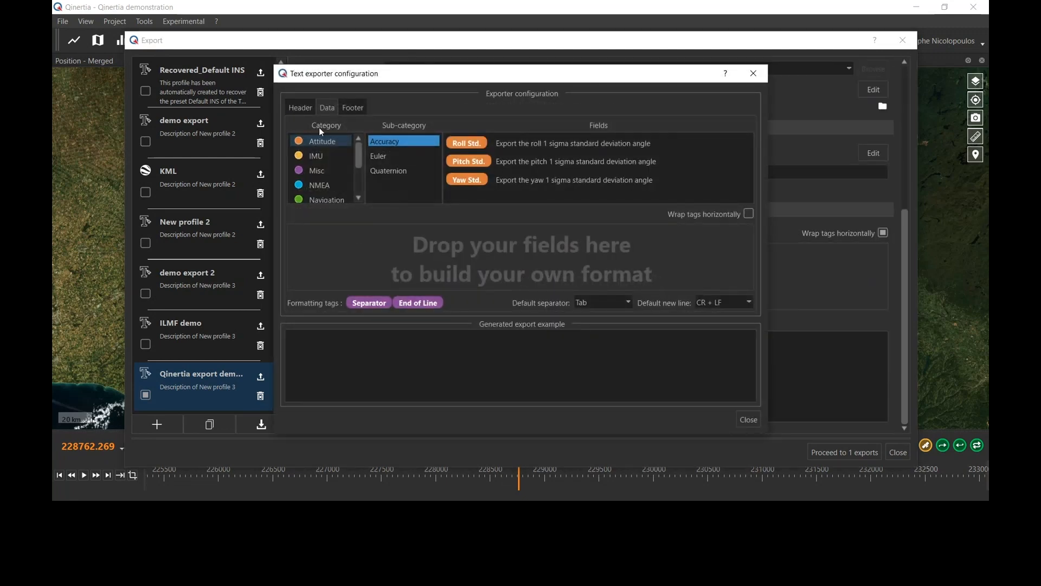
pyautogui.scroll(-2, 332, 179)
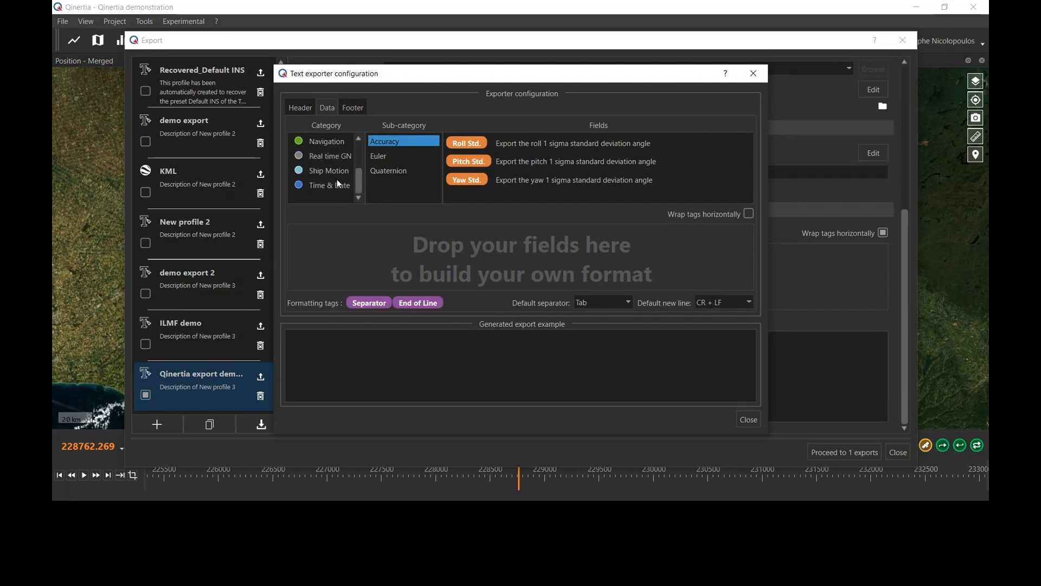
pyautogui.click(333, 185)
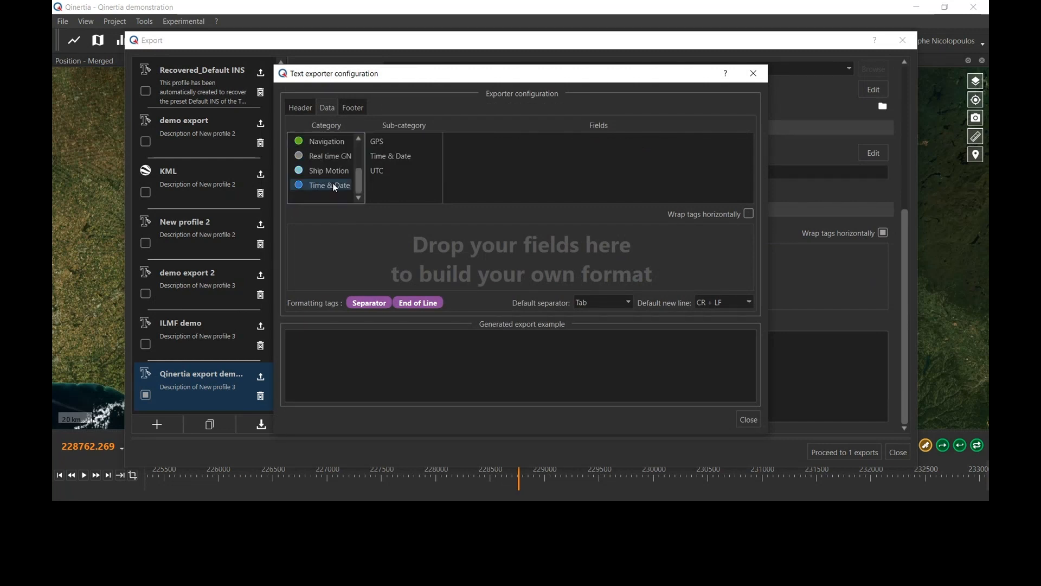
pyautogui.click(389, 156)
pyautogui.click(395, 171)
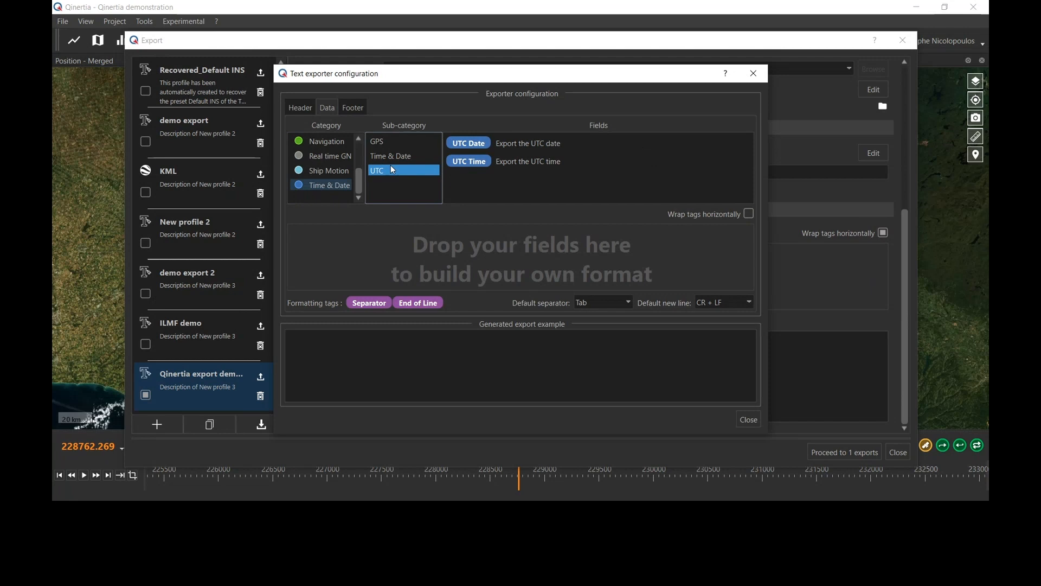
pyautogui.doubleClick(468, 145)
pyautogui.doubleClick(470, 160)
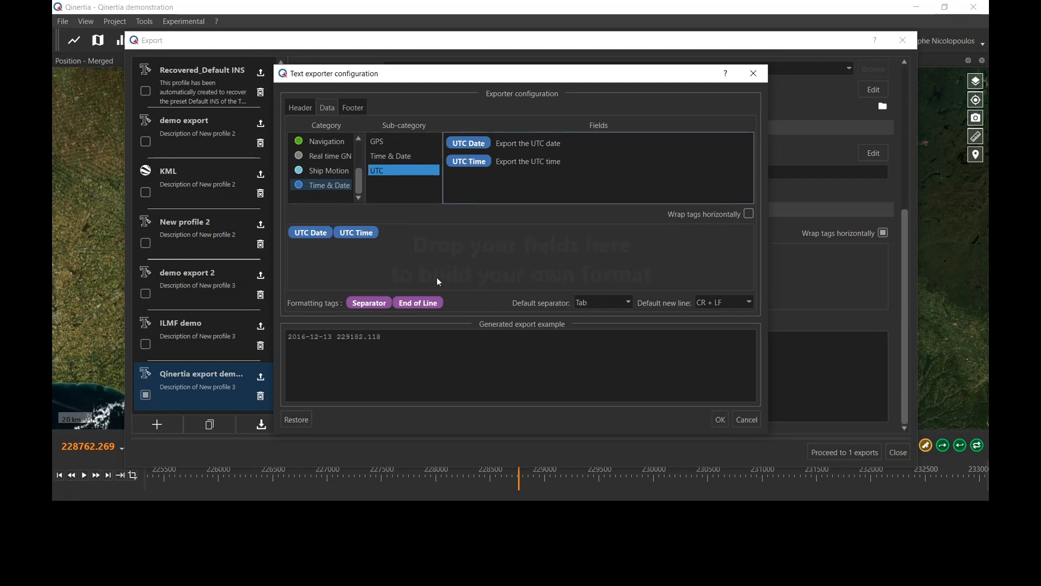
# - Set the UTC Time field's format to HH:MM:SS.SSS and check the date and time in the generated export example
pyautogui.moveTo(337, 336); pyautogui.dragTo(383, 337)
pyautogui.click(383, 336)
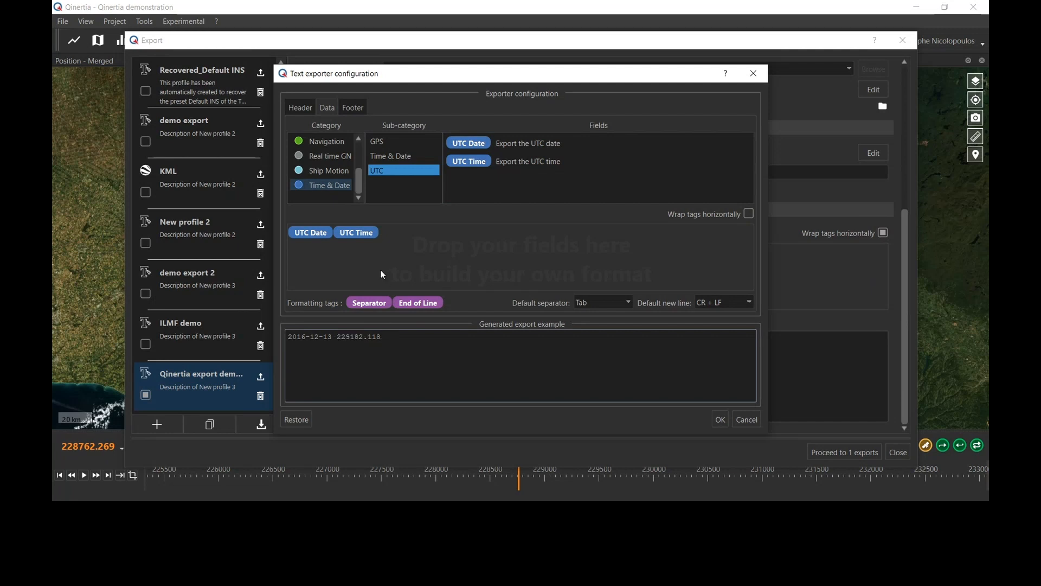
pyautogui.click(364, 237)
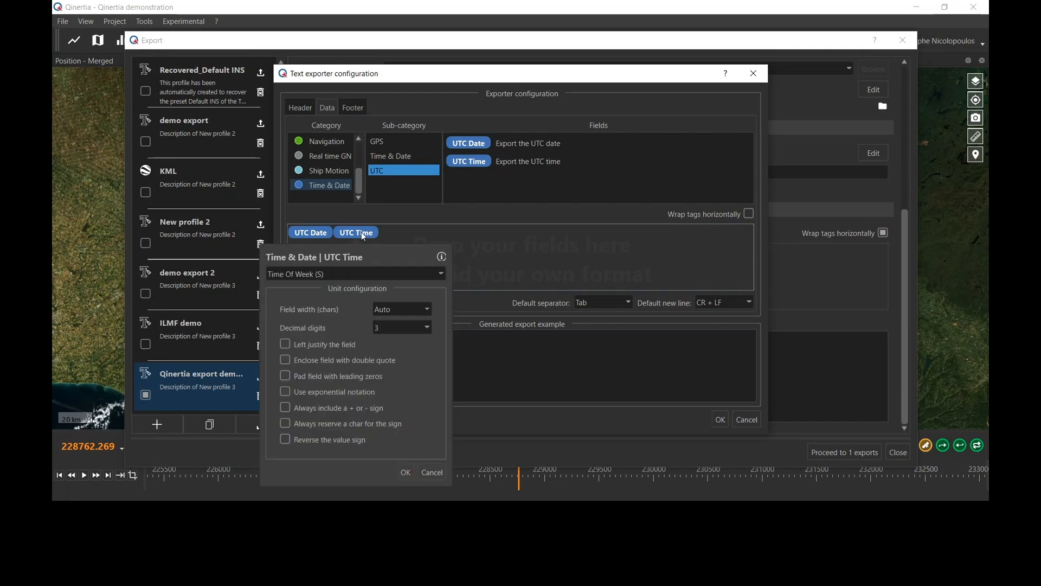
pyautogui.click(345, 274)
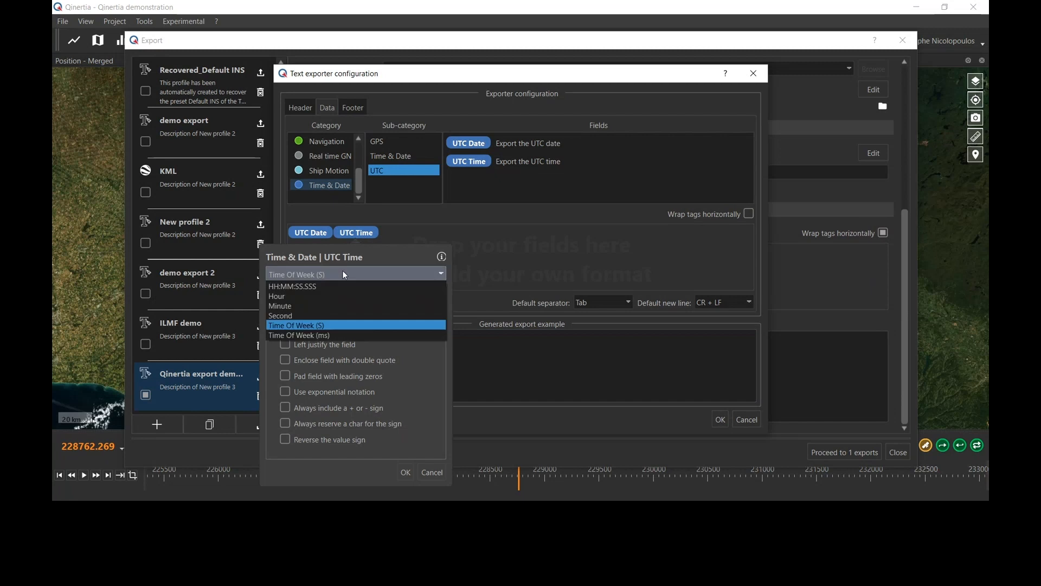
pyautogui.click(307, 286)
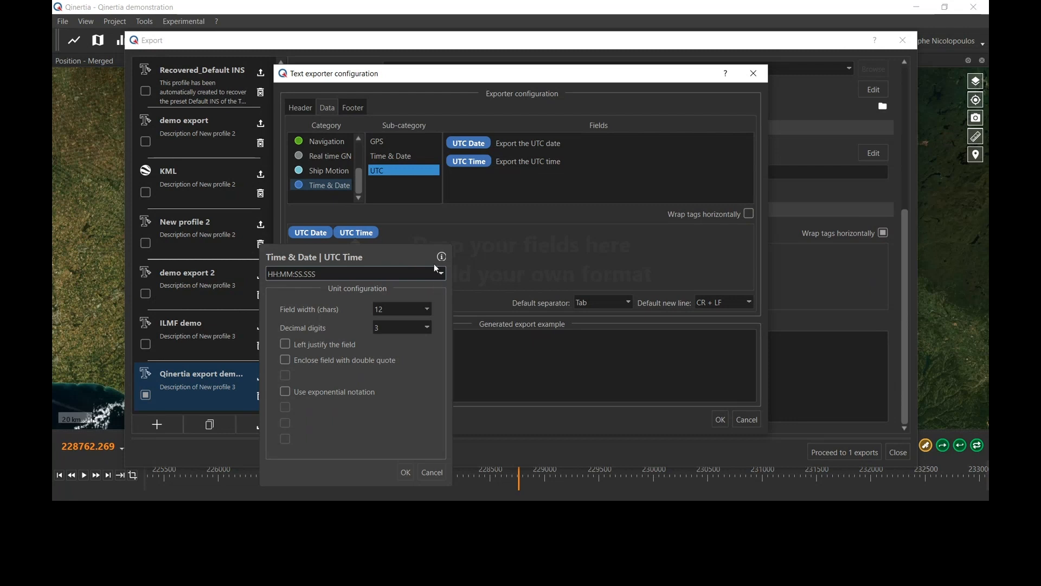
pyautogui.click(406, 473)
pyautogui.moveTo(337, 337); pyautogui.dragTo(391, 337)
pyautogui.click(402, 342)
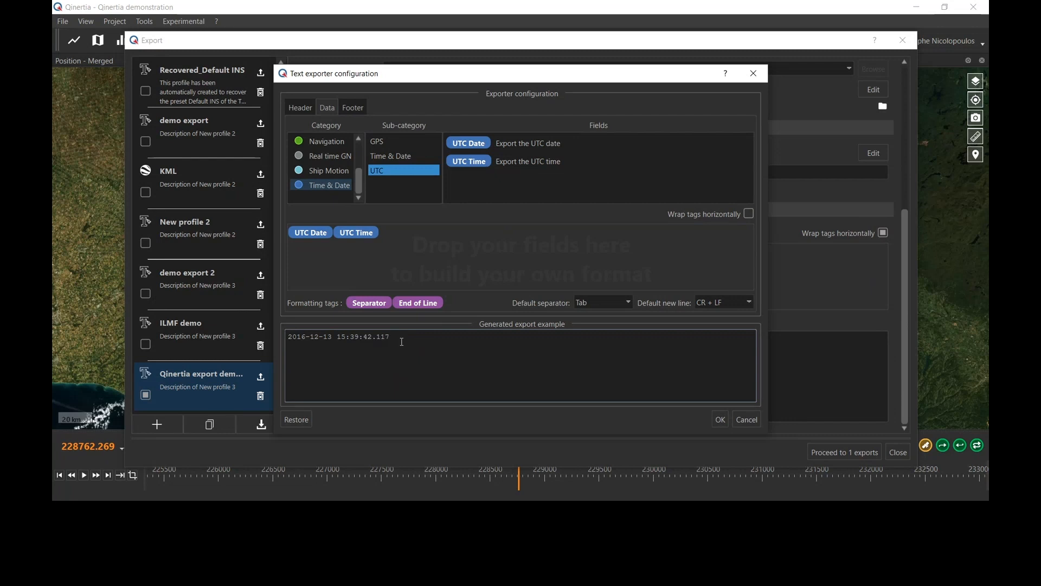
pyautogui.moveTo(292, 341); pyautogui.dragTo(353, 339)
pyautogui.click(382, 339)
# - Set the header's requested details on top of the columns to Name and unit
pyautogui.click(301, 108)
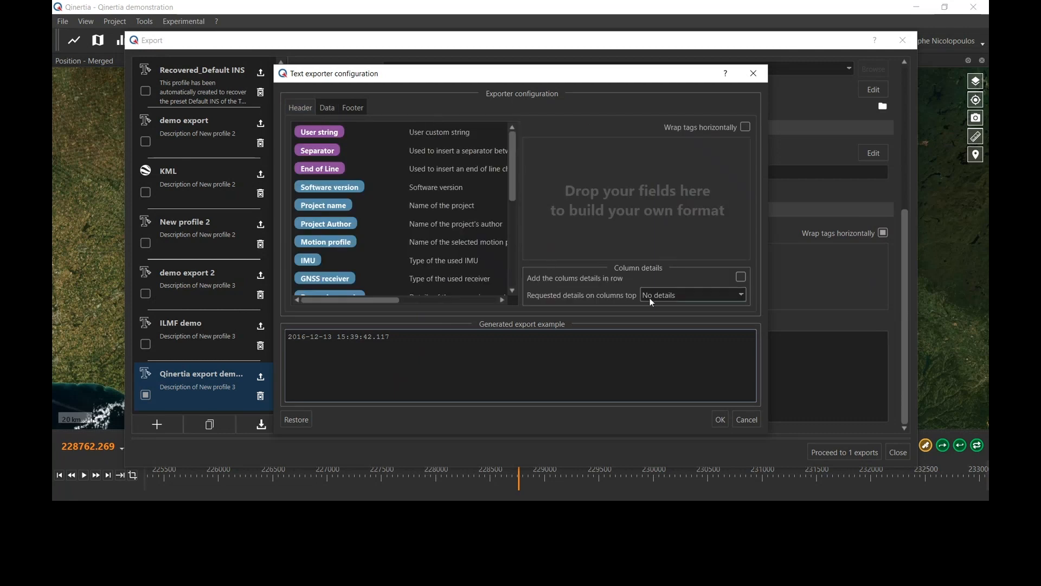
pyautogui.click(672, 298)
pyautogui.click(681, 329)
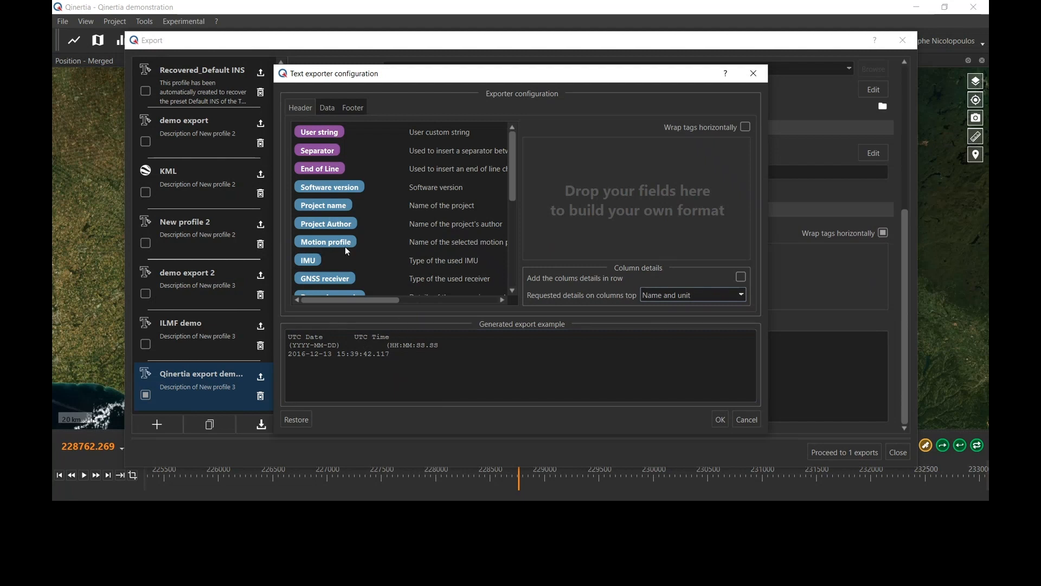
# - Add the Latitude and Longitude navigation position fields to the data format
pyautogui.click(332, 110)
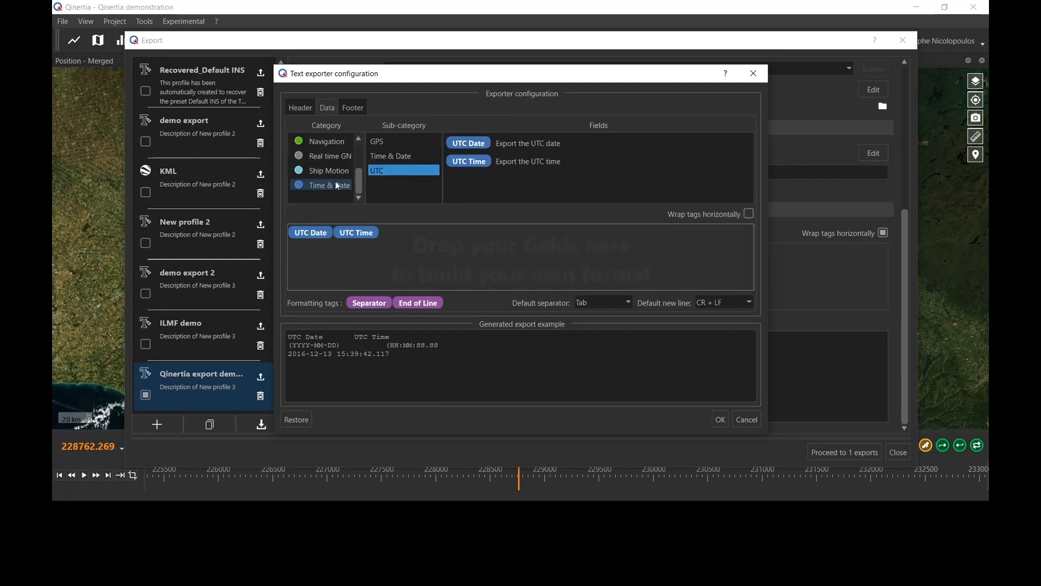
pyautogui.scroll(1, 358, 175)
pyautogui.click(354, 170)
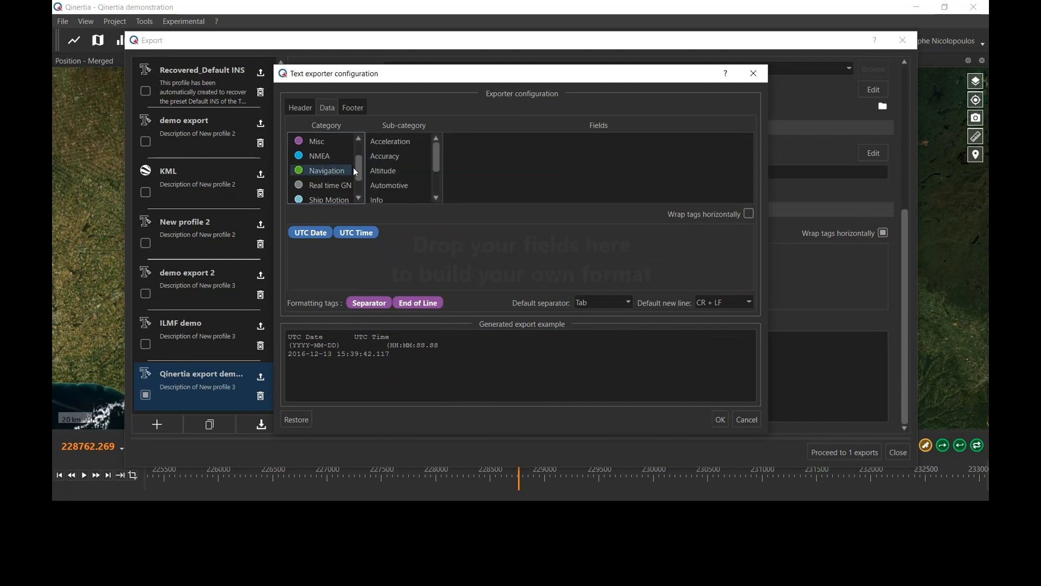
pyautogui.scroll(-1, 392, 178)
pyautogui.click(388, 172)
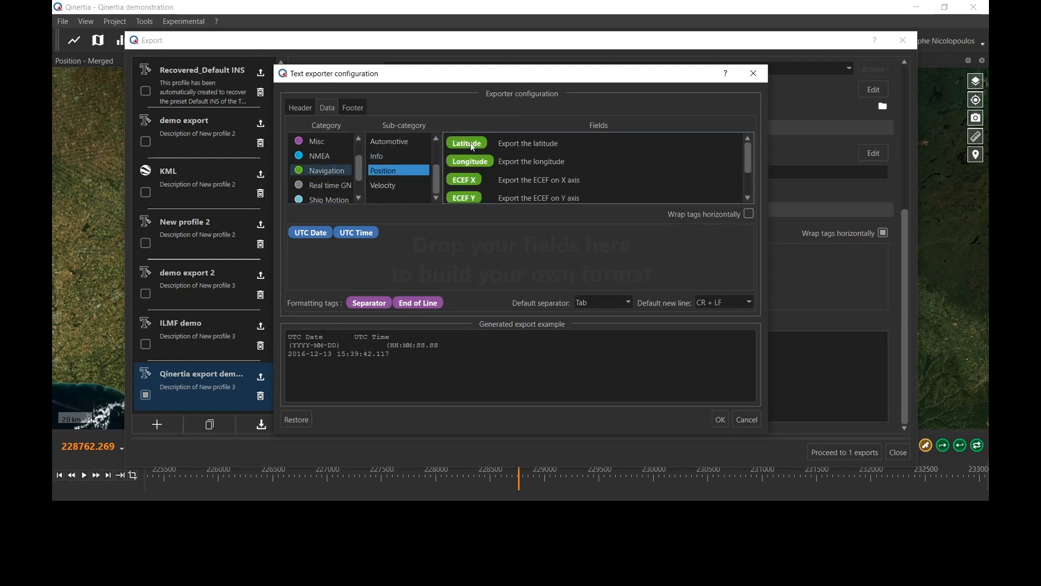
pyautogui.doubleClick(469, 144)
pyautogui.doubleClick(470, 162)
# - Add the Altitude MSL field, replace it with Altitude Ellipsoid, and keep the unit as Meter
pyautogui.scroll(1, 402, 163)
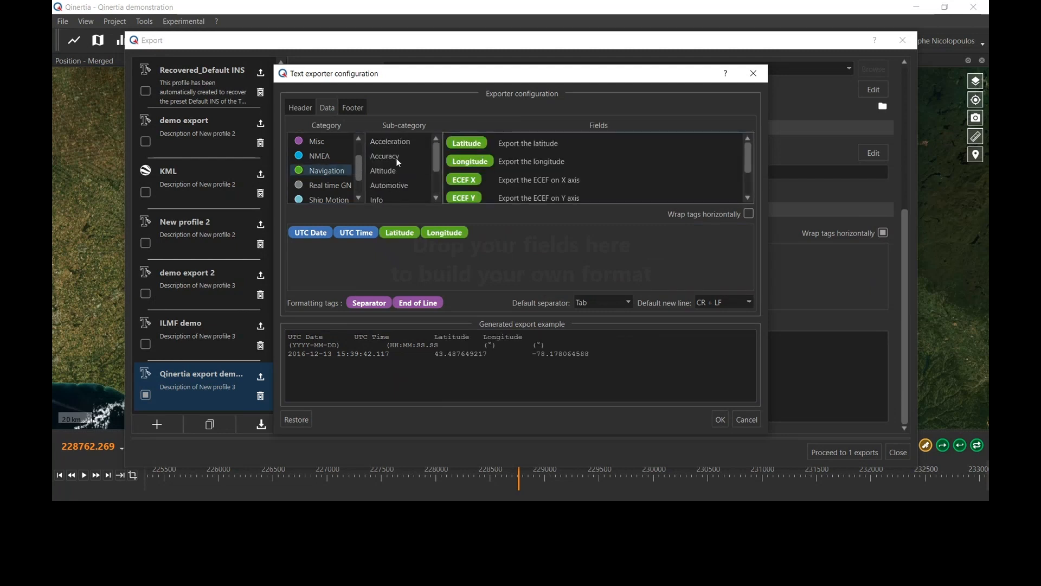
pyautogui.click(399, 173)
pyautogui.doubleClick(492, 144)
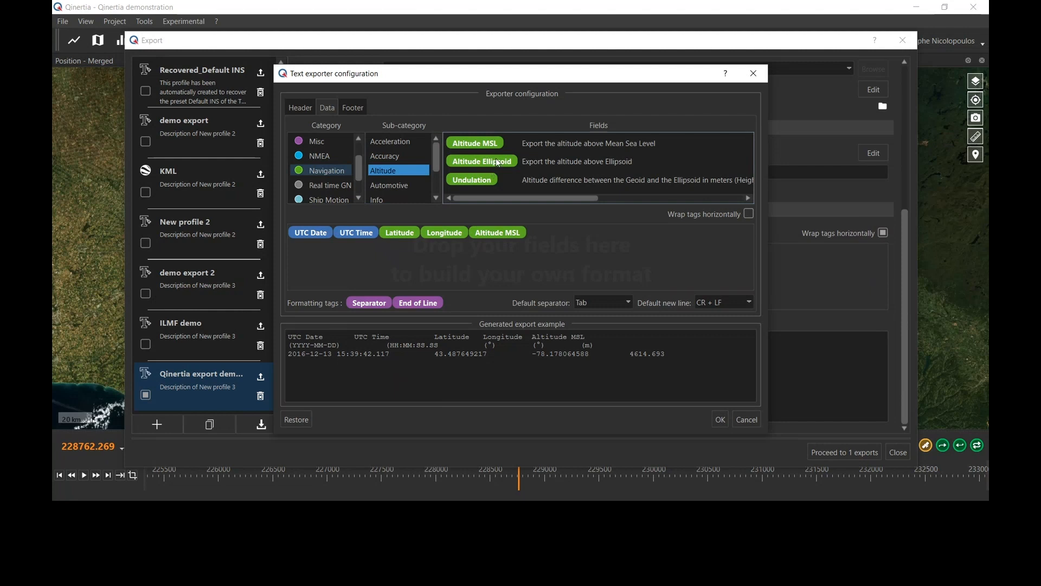
pyautogui.moveTo(512, 232)
pyautogui.mouseDown()
pyautogui.moveTo(528, 183)
pyautogui.moveTo(513, 236)
pyautogui.moveTo(524, 245)
pyautogui.mouseUp()
pyautogui.doubleClick(513, 232)
pyautogui.click(507, 274)
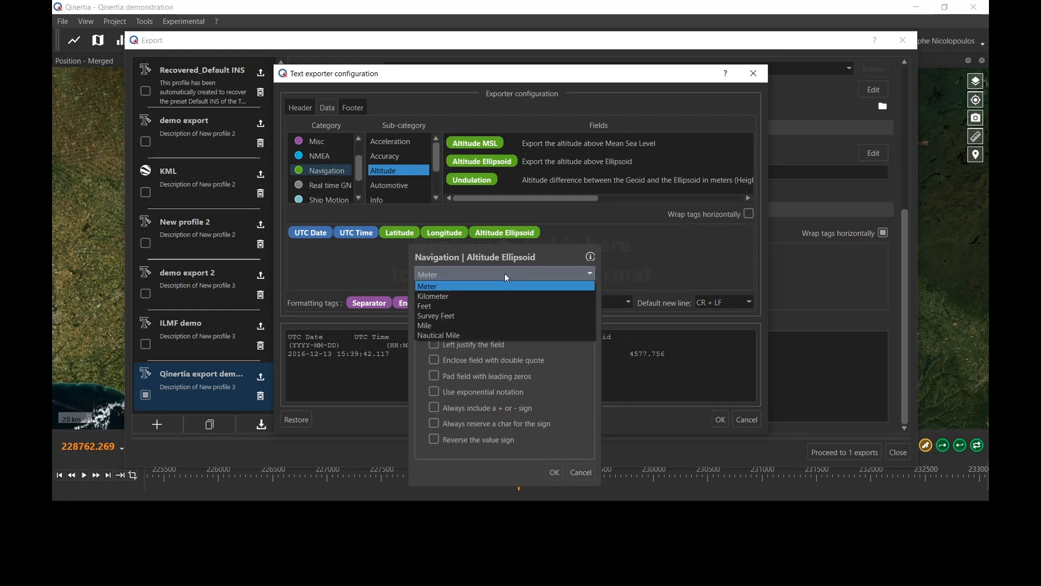
pyautogui.click(521, 286)
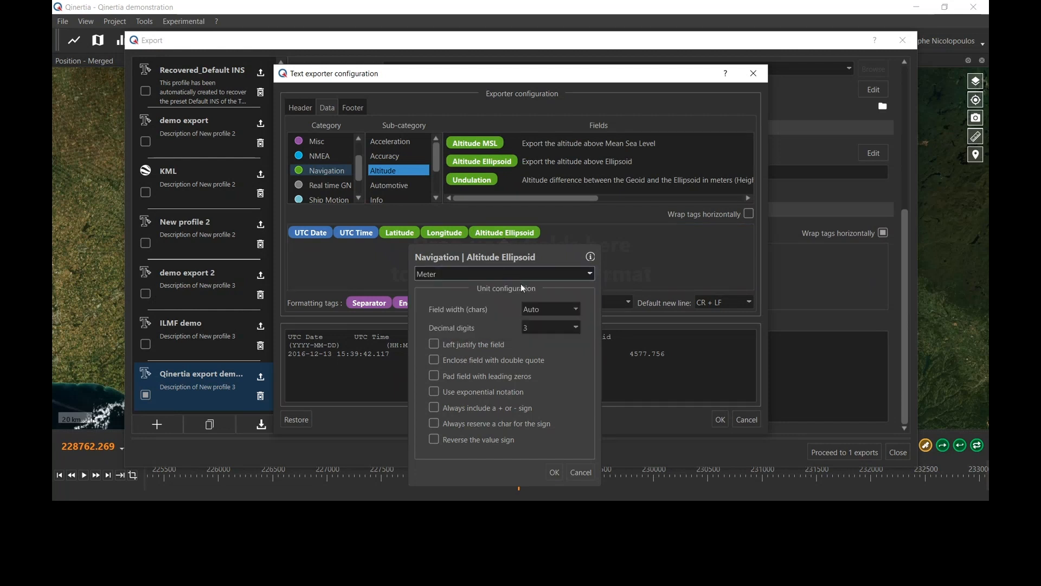
pyautogui.click(557, 471)
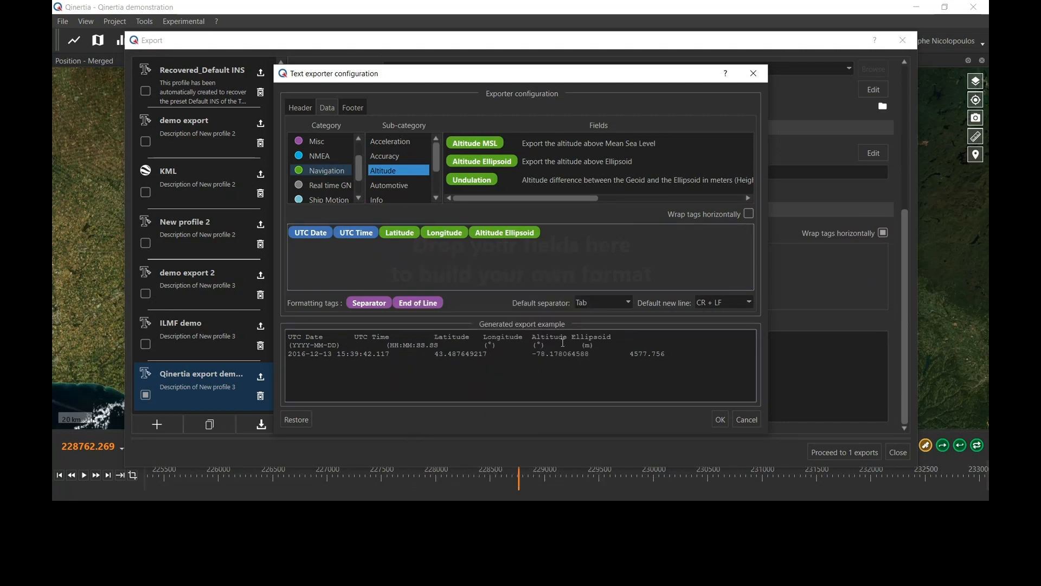
# - Try adding the NMEA GGA message to the data format, view the Misc fields, and remove GGA again
pyautogui.moveTo(359, 173)
pyautogui.mouseDown()
pyautogui.moveTo(366, 197)
pyautogui.moveTo(360, 157)
pyautogui.mouseUp()
pyautogui.click(333, 188)
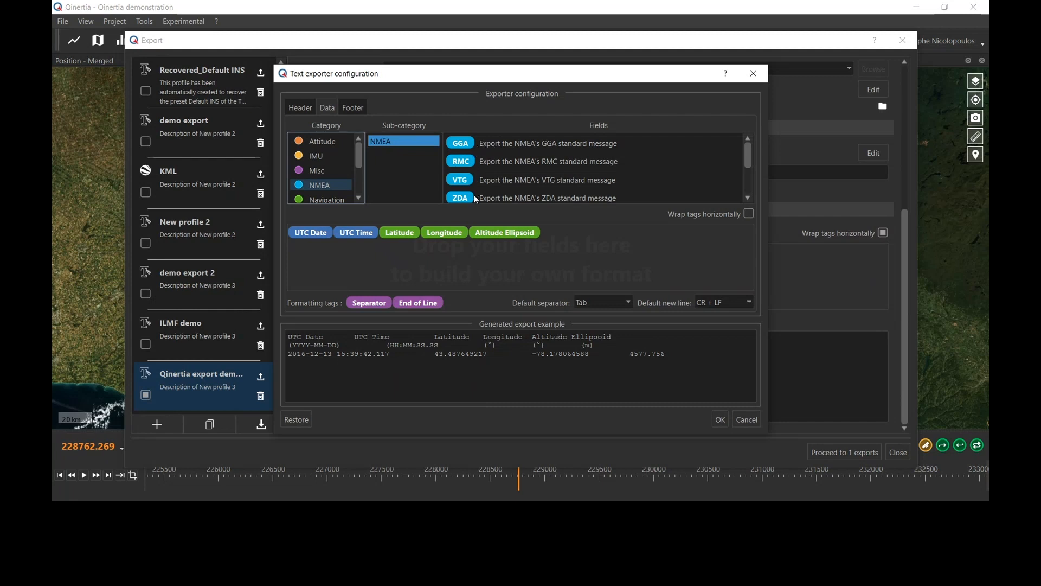
pyautogui.moveTo(461, 144); pyautogui.dragTo(327, 263)
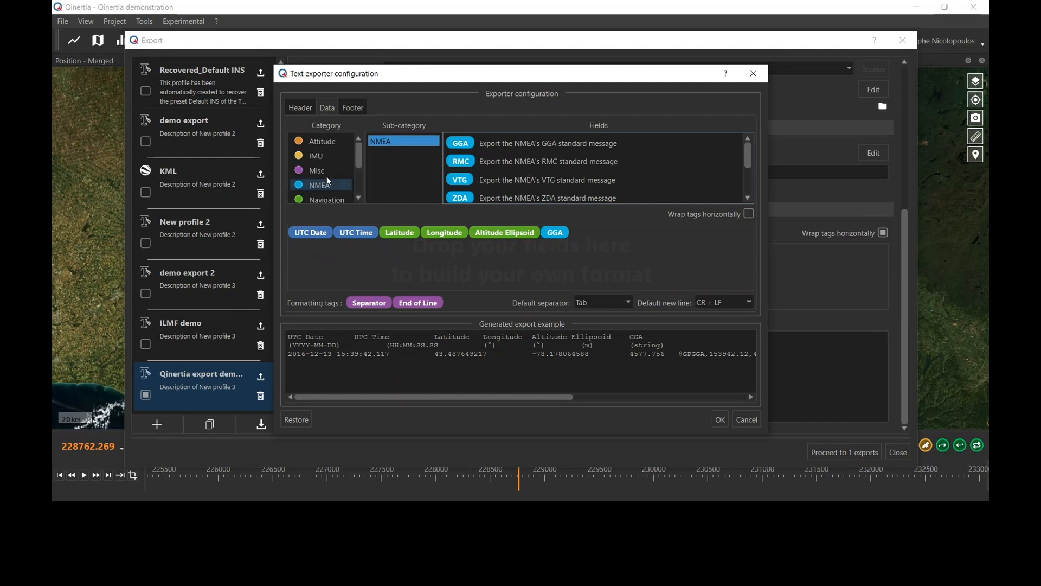
pyautogui.moveTo(564, 236); pyautogui.dragTo(311, 258)
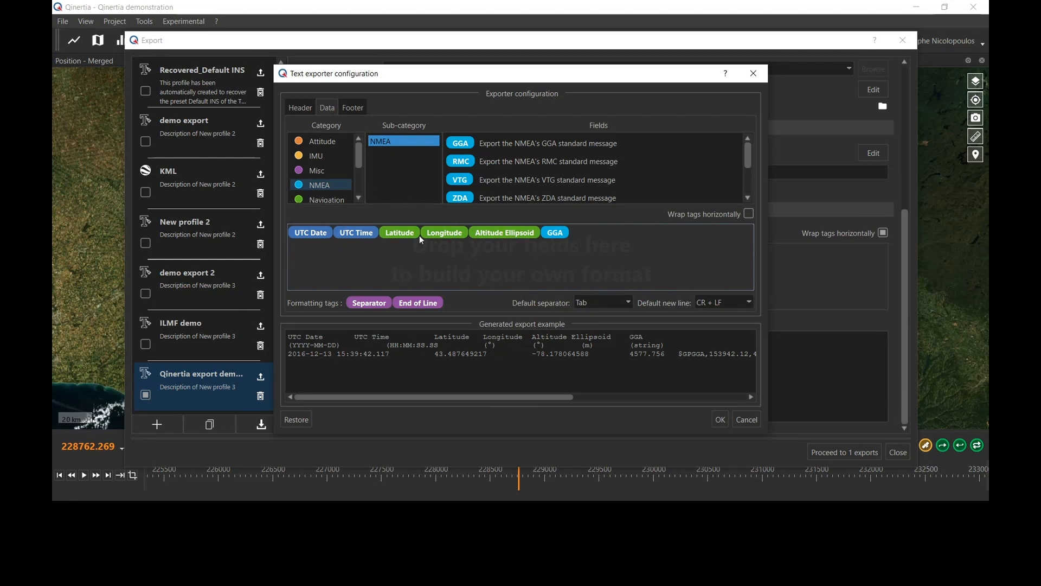
pyautogui.click(323, 174)
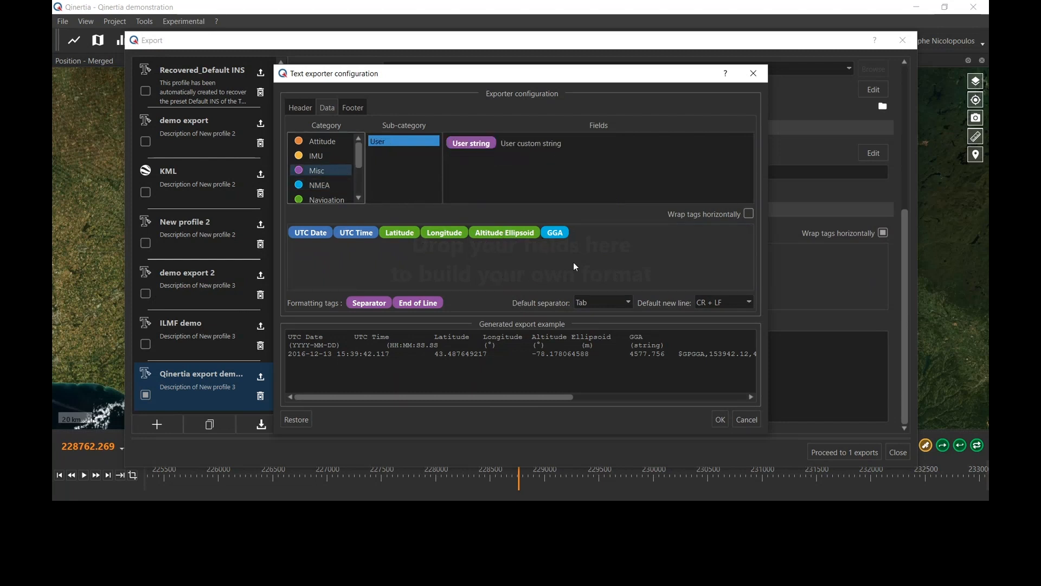
pyautogui.moveTo(560, 237); pyautogui.dragTo(569, 194)
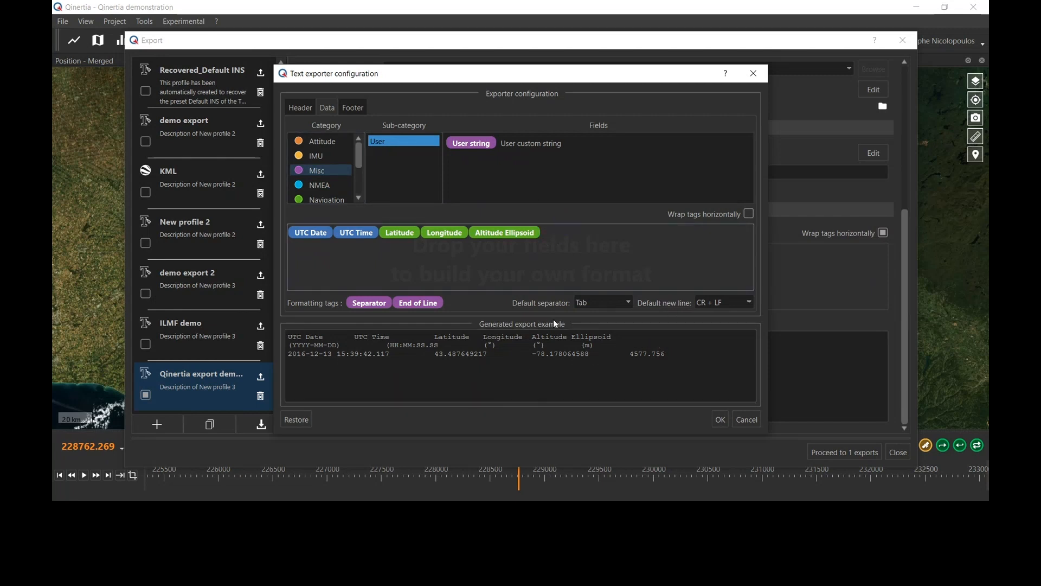
# - Accept the text exporter configuration, run the export with the selected profile, and open its output folder
pyautogui.click(720, 421)
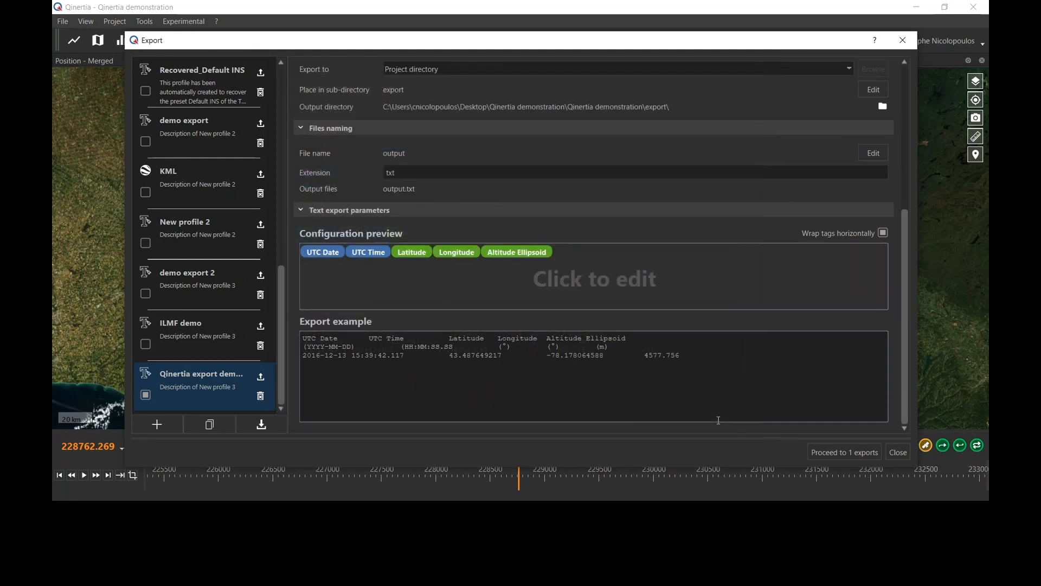
pyautogui.click(836, 453)
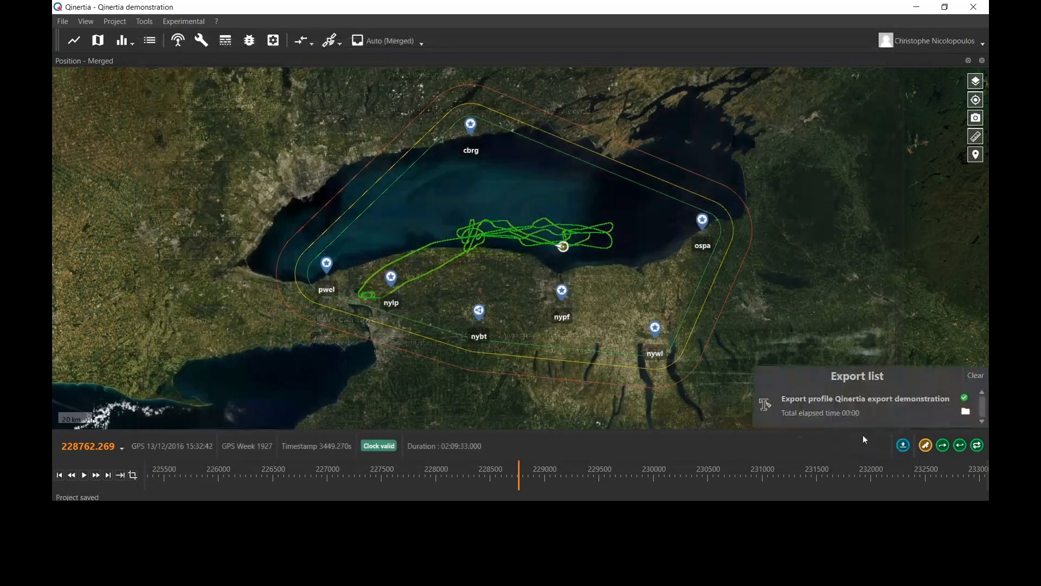
pyautogui.click(967, 412)
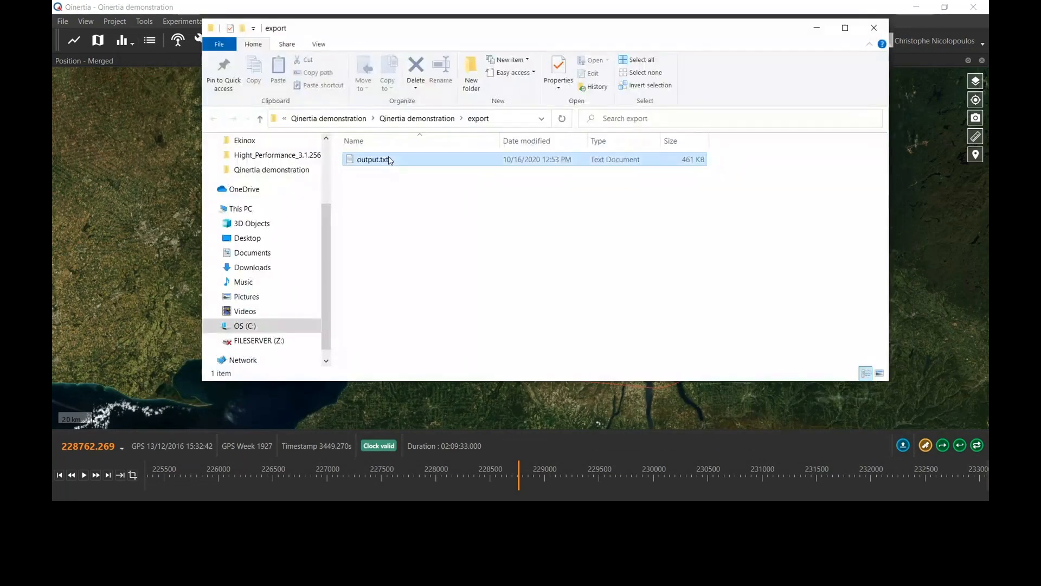
# - Open output.txt in Notepad, look through the exported columns and rows, and minimise the file window
pyautogui.doubleClick(389, 160)
pyautogui.doubleClick(432, 101)
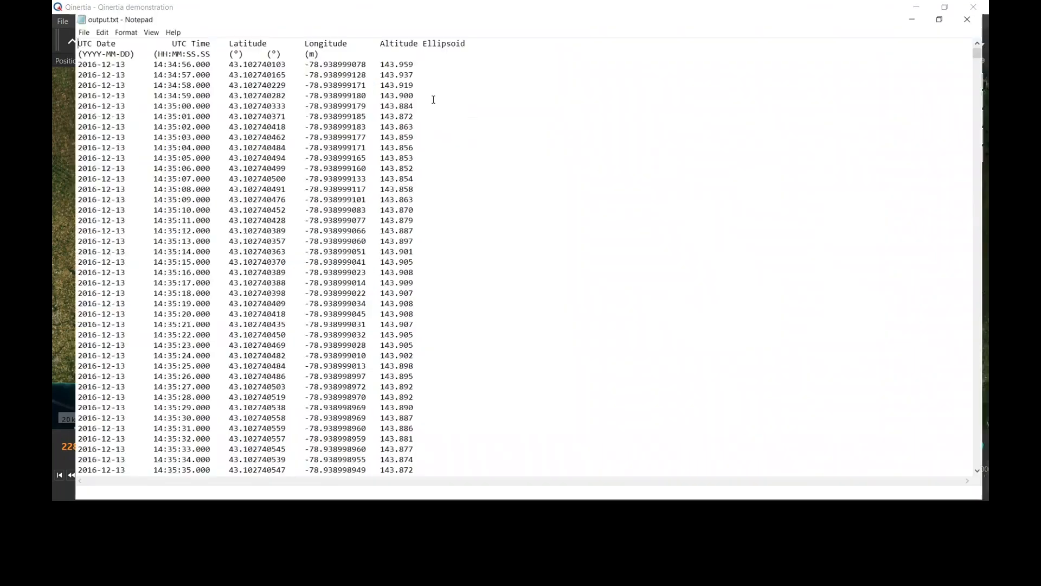
pyautogui.scroll(-2, 244, 148)
pyautogui.scroll(2, 244, 148)
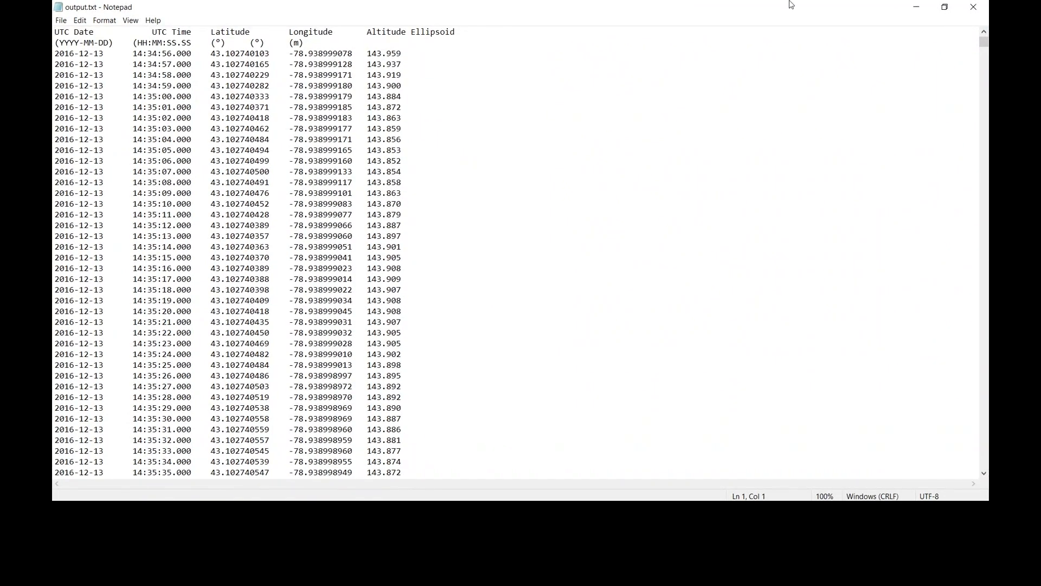
pyautogui.click(917, 8)
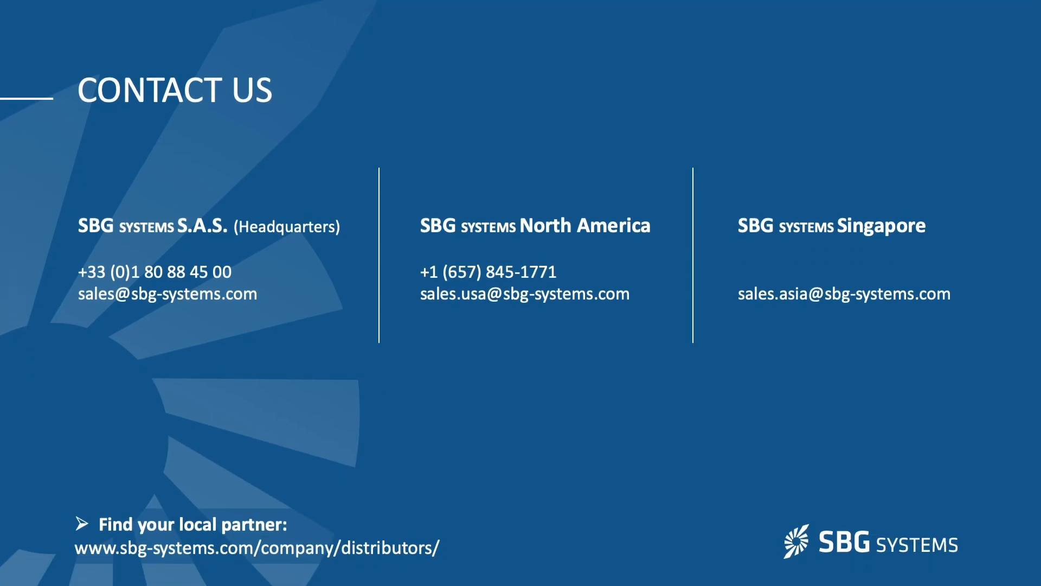